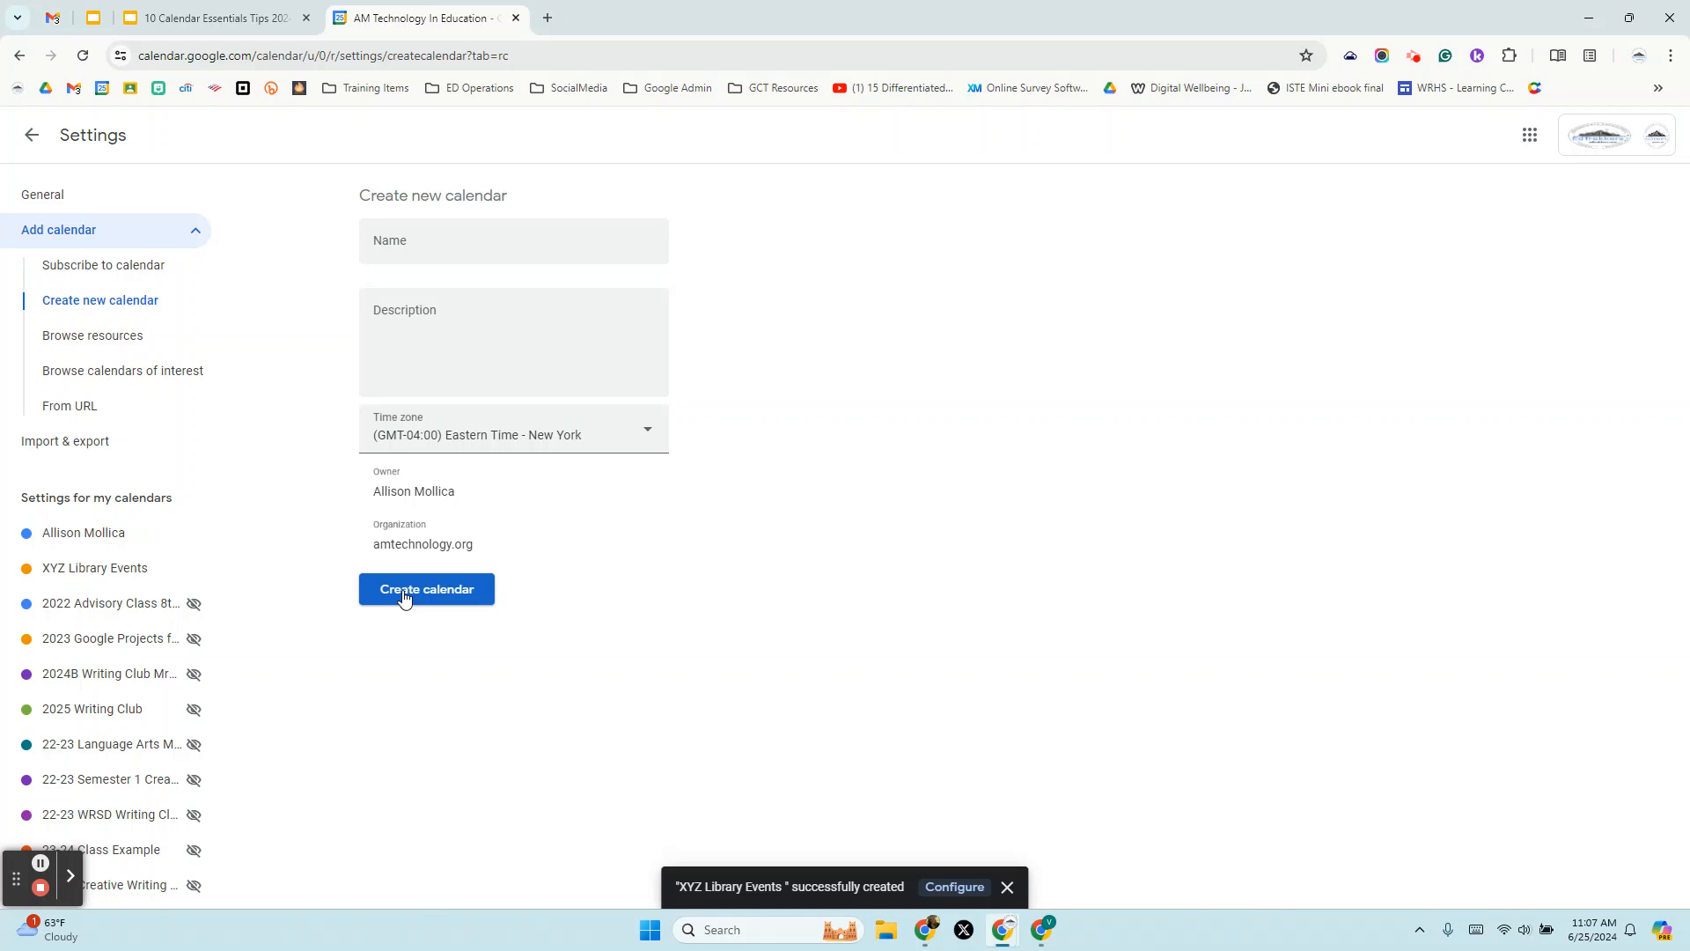
Make the XYZ Library Events calendar available to the public with the "See all event details" permission
click(113, 574)
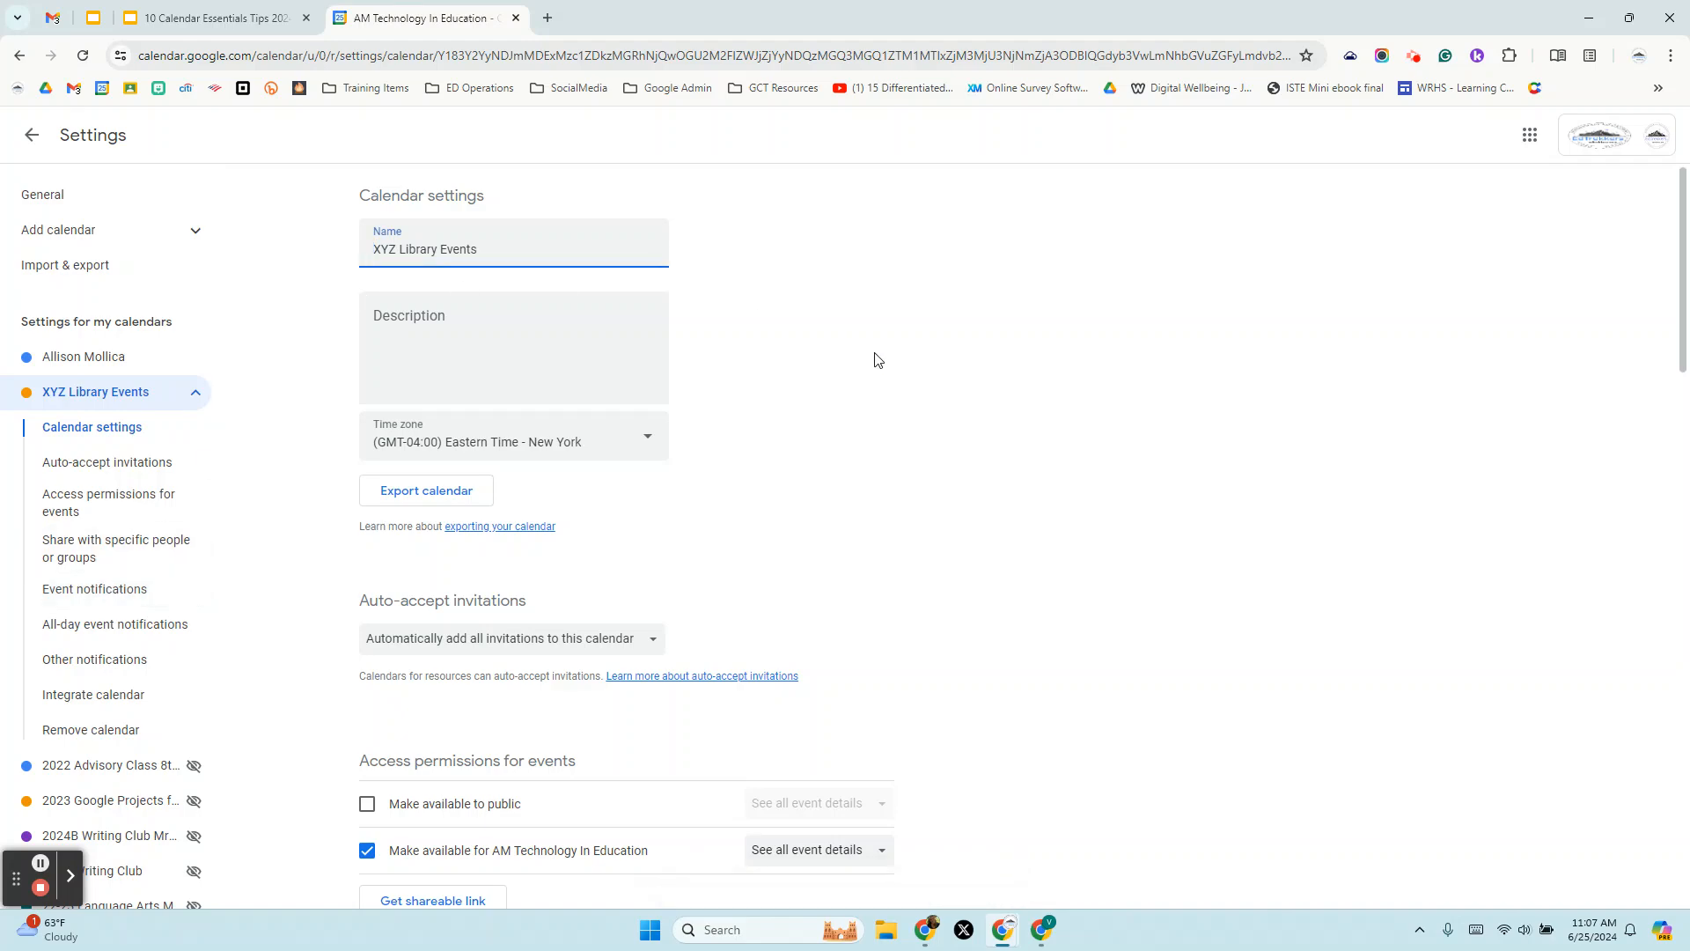
scroll(878, 361, down, 4)
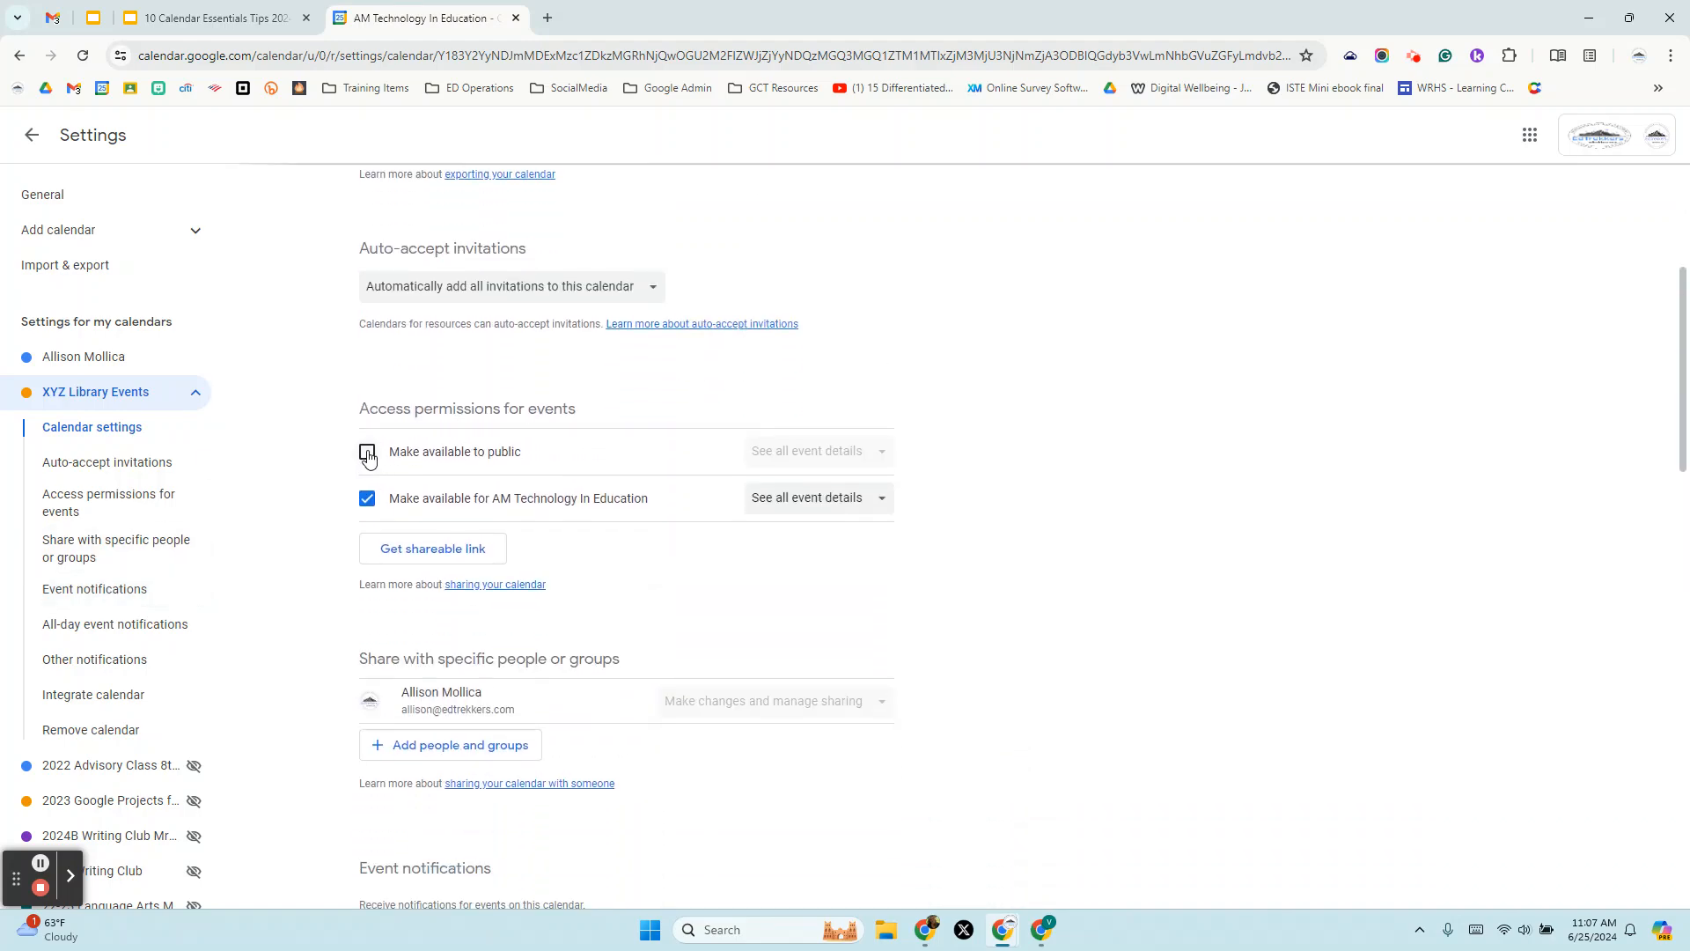
click(367, 453)
click(1056, 562)
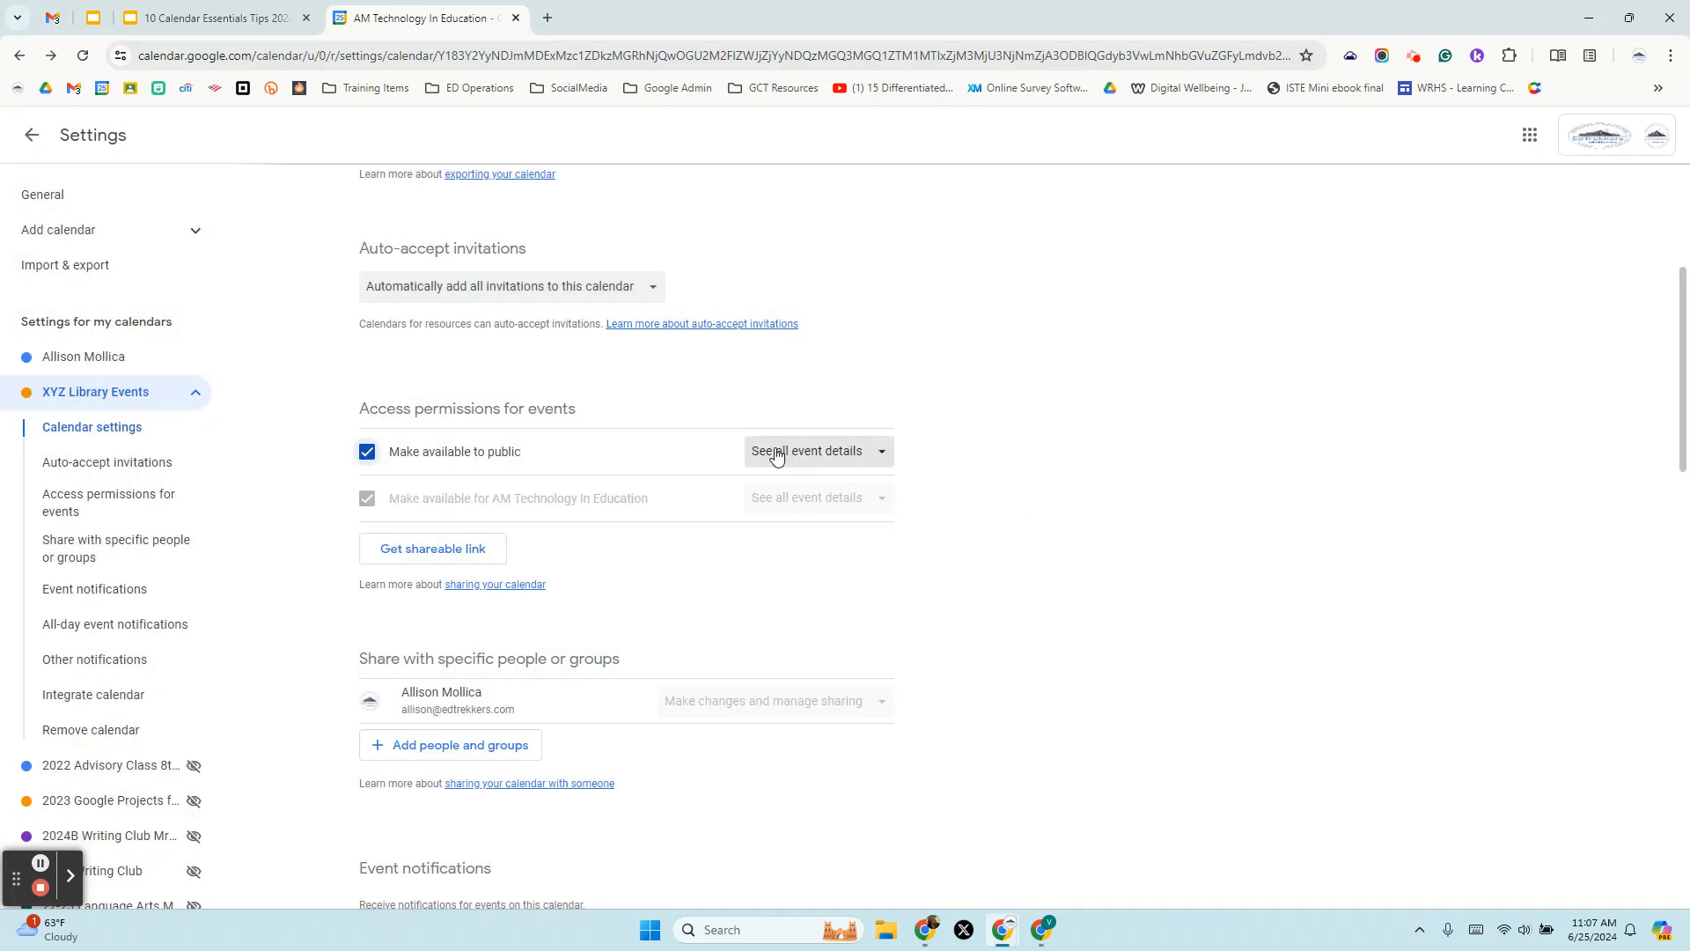
click(828, 455)
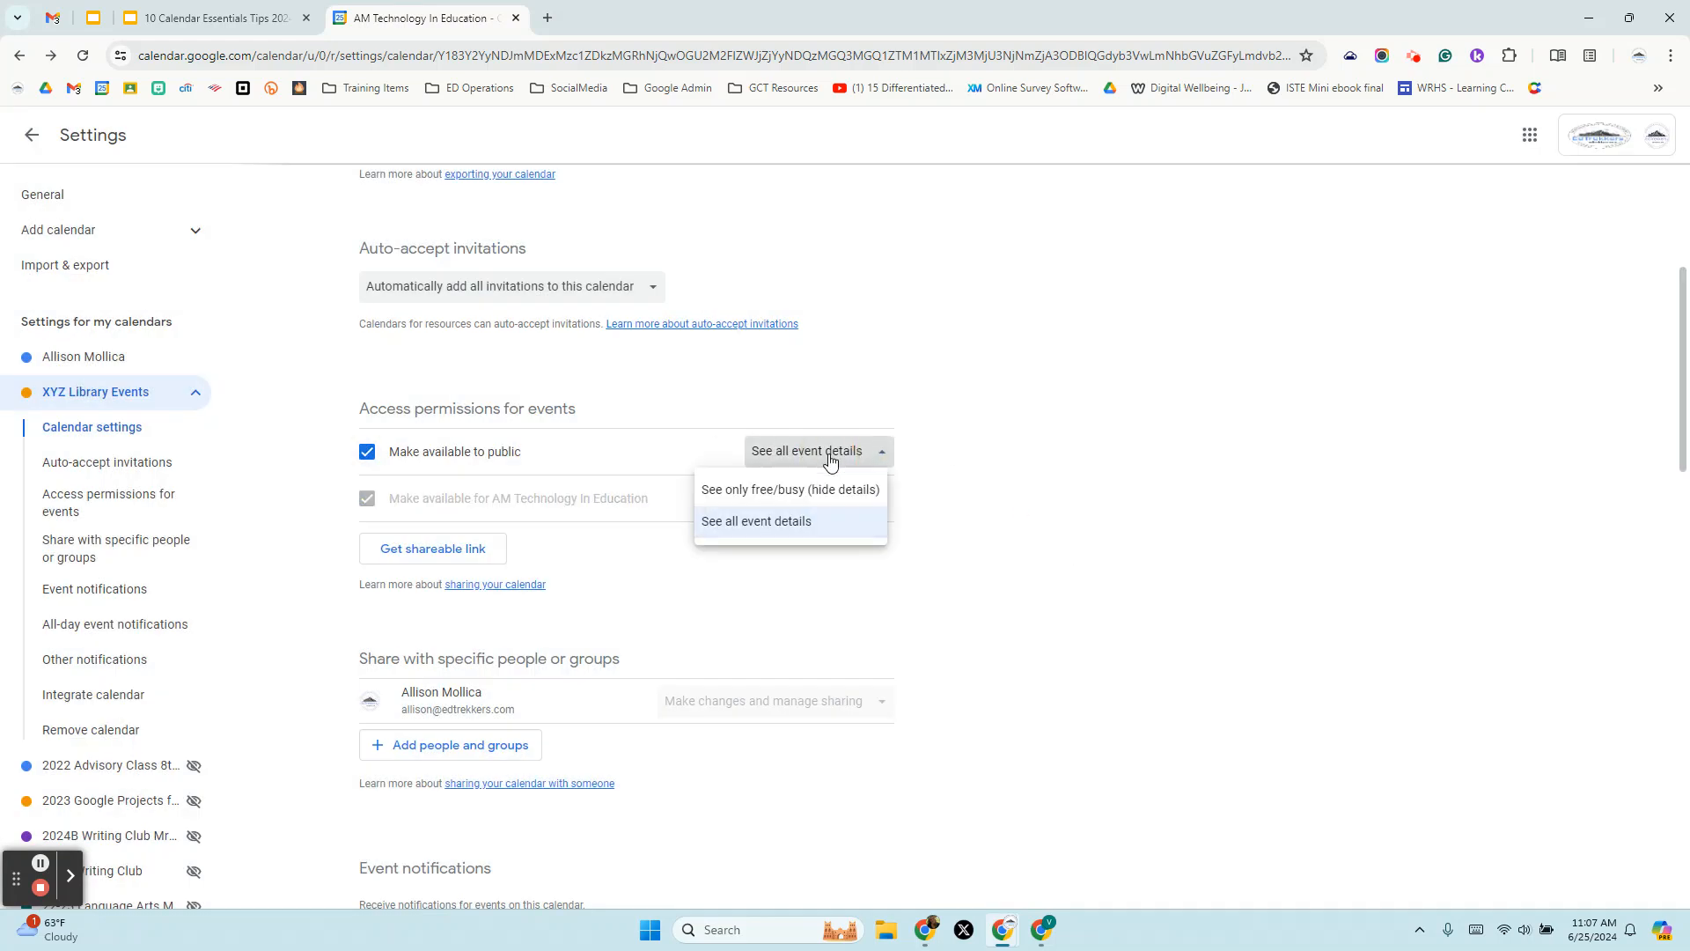
click(783, 519)
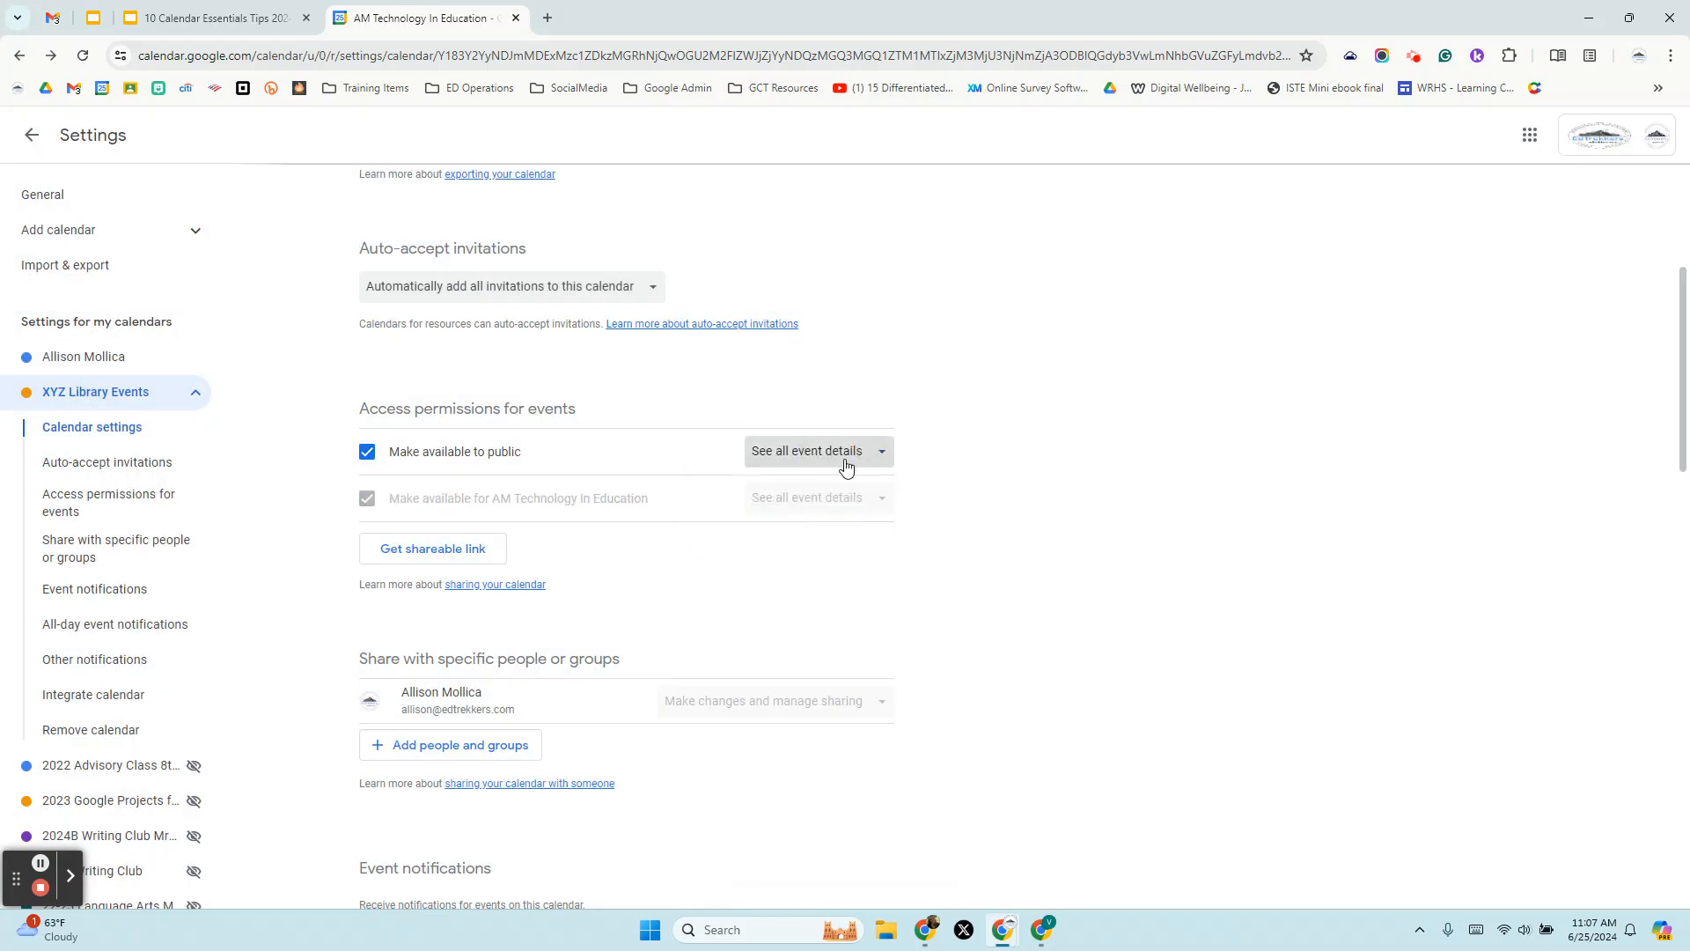
Share the calendar with a colleague, granting the "Make changes to events" permission, and send the invitation
scroll(1213, 462, down, 2)
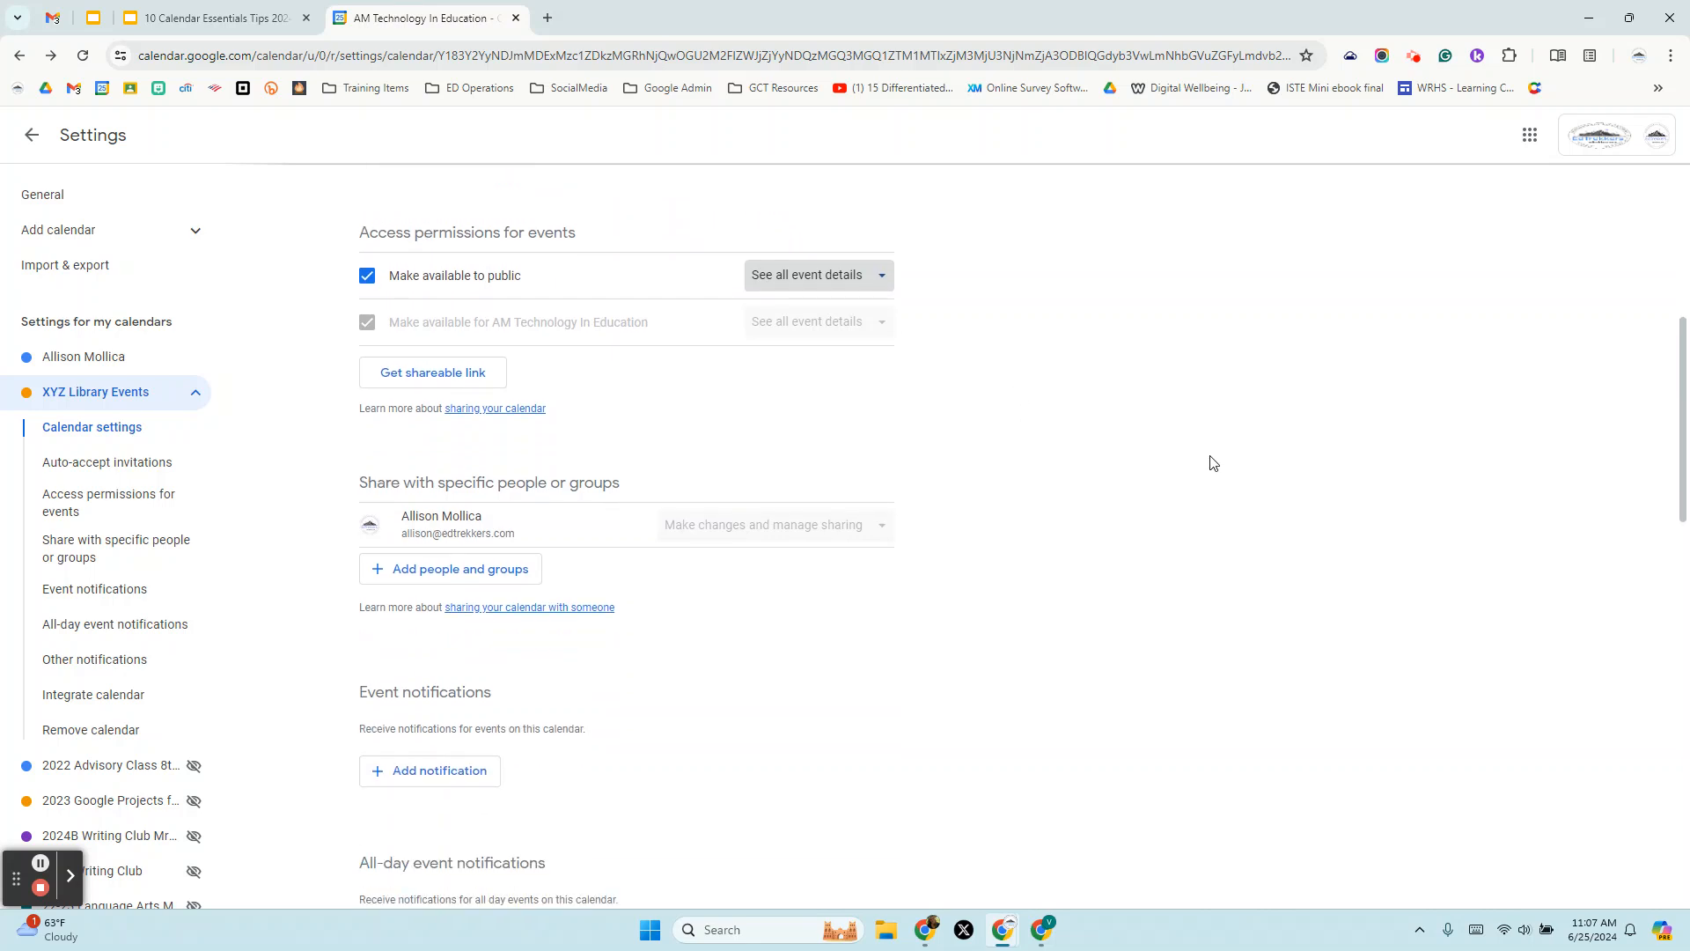
scroll(1214, 462, down, 1)
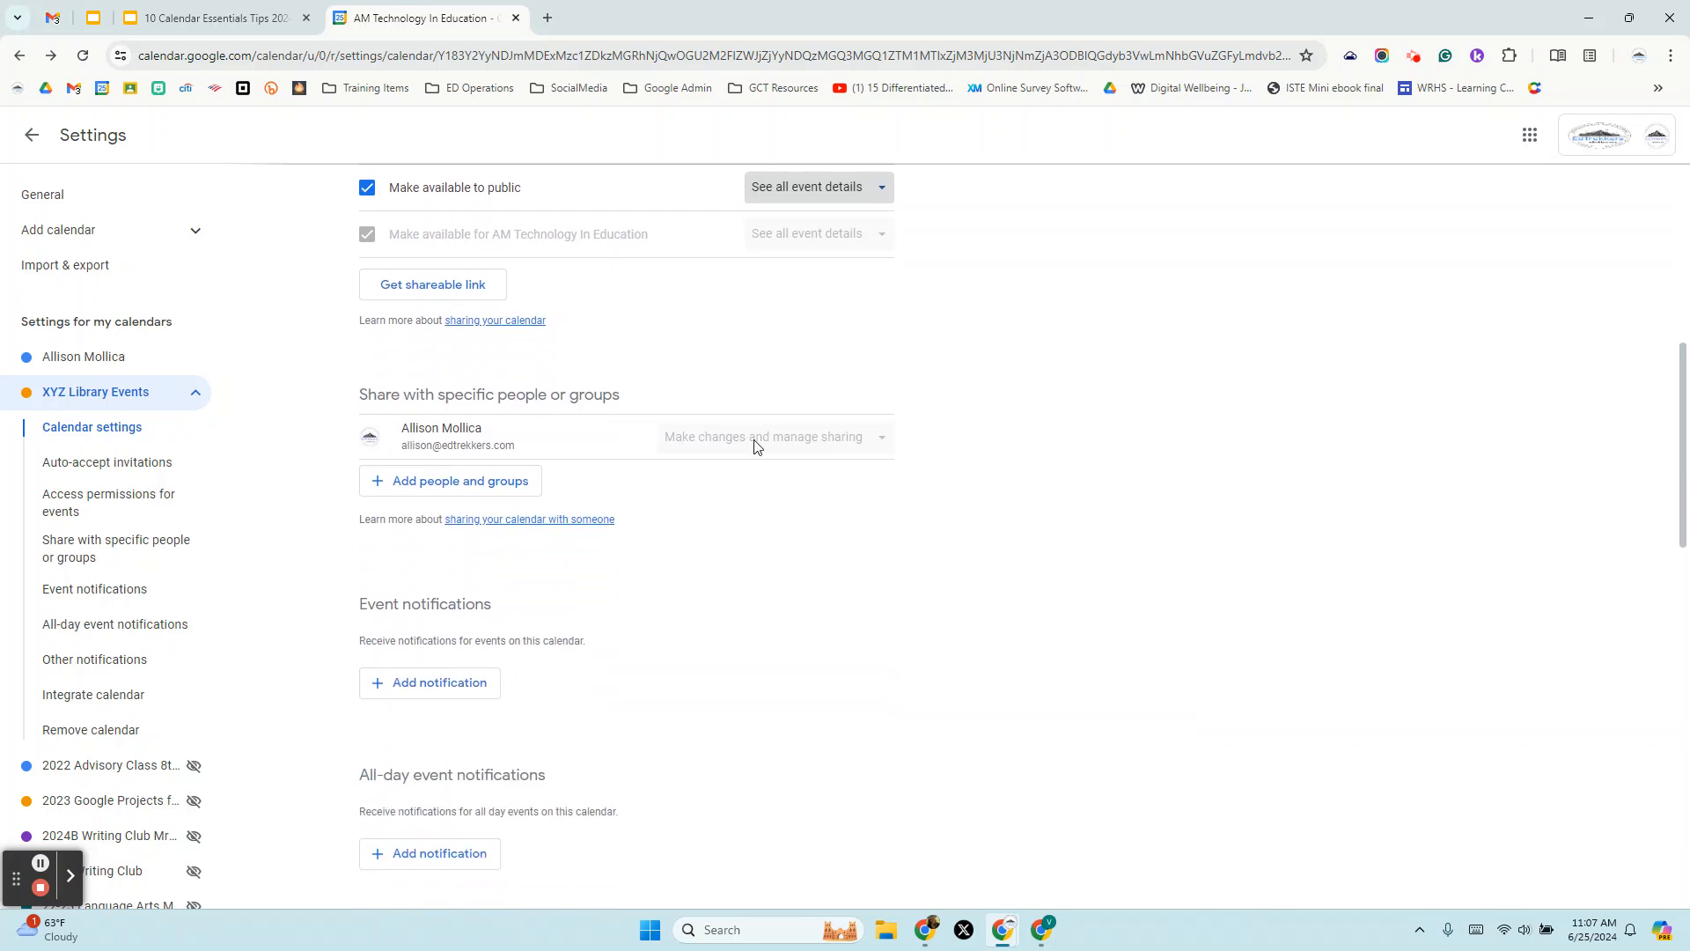
click(467, 482)
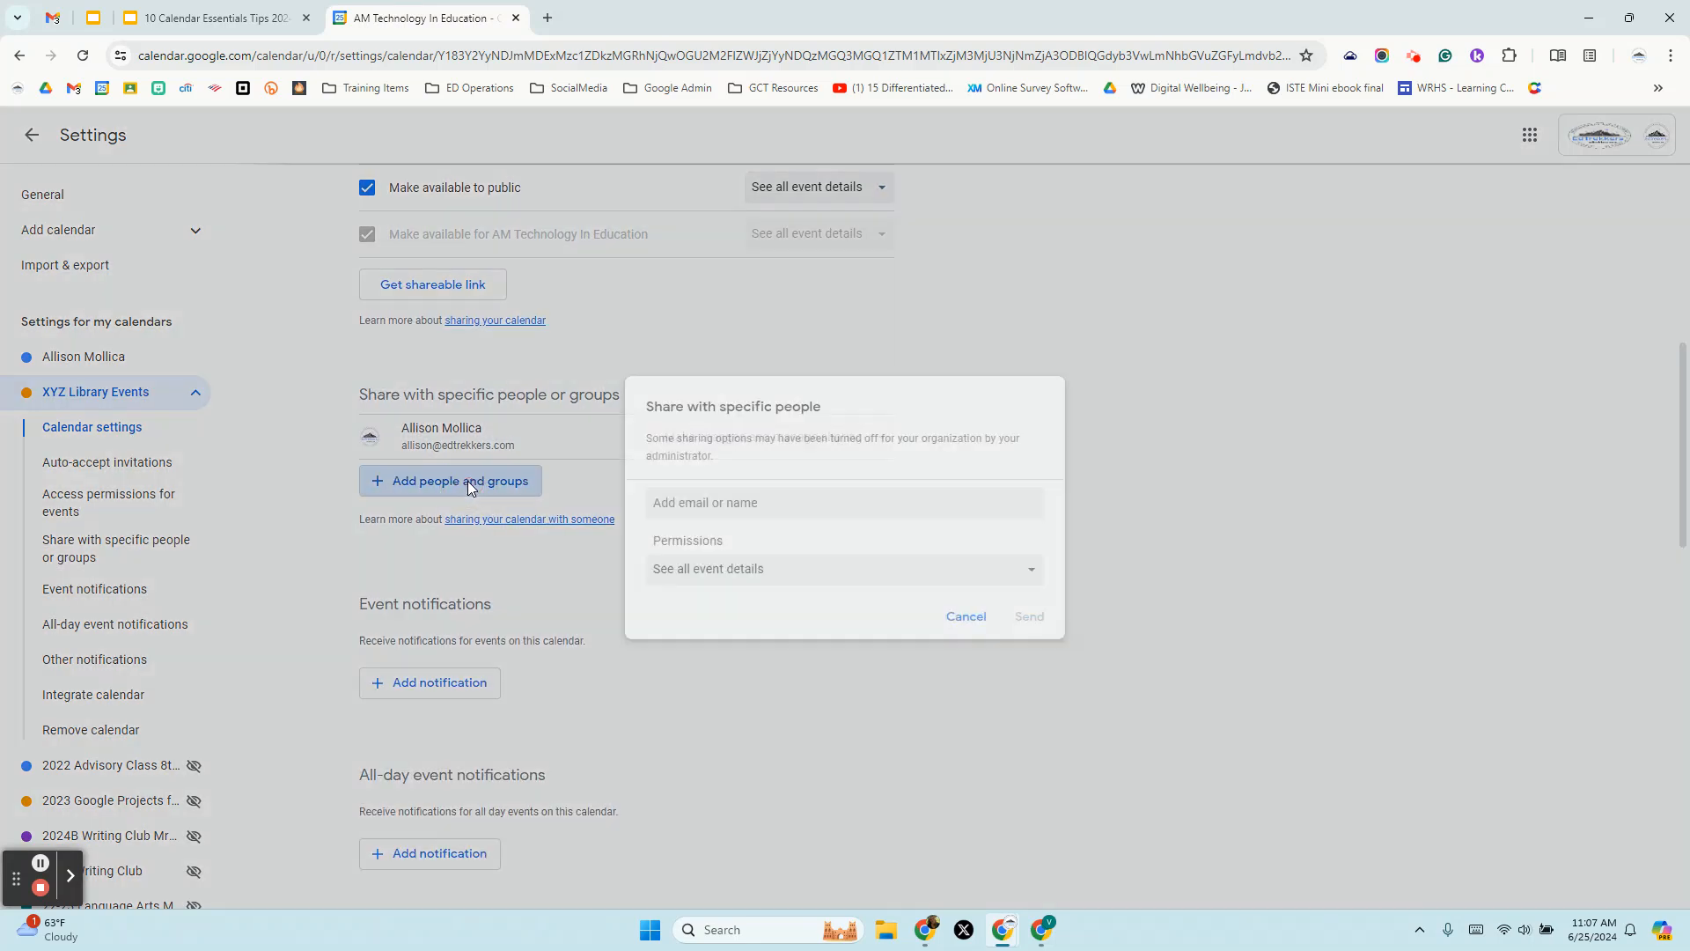
text(ver)
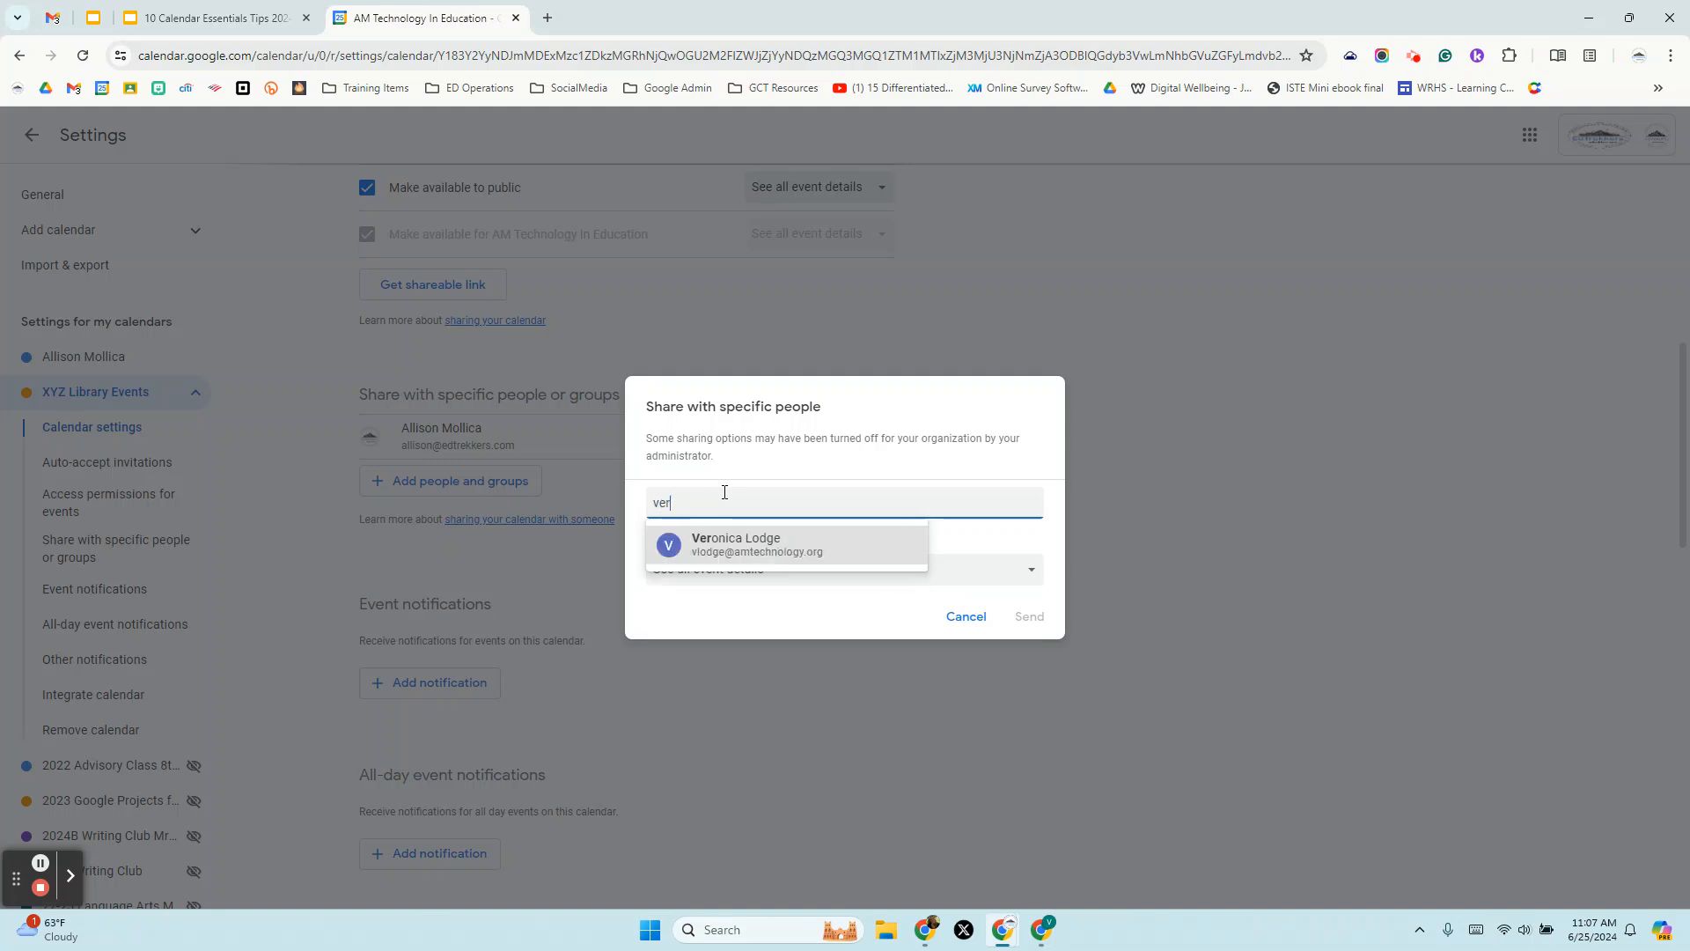
click(796, 546)
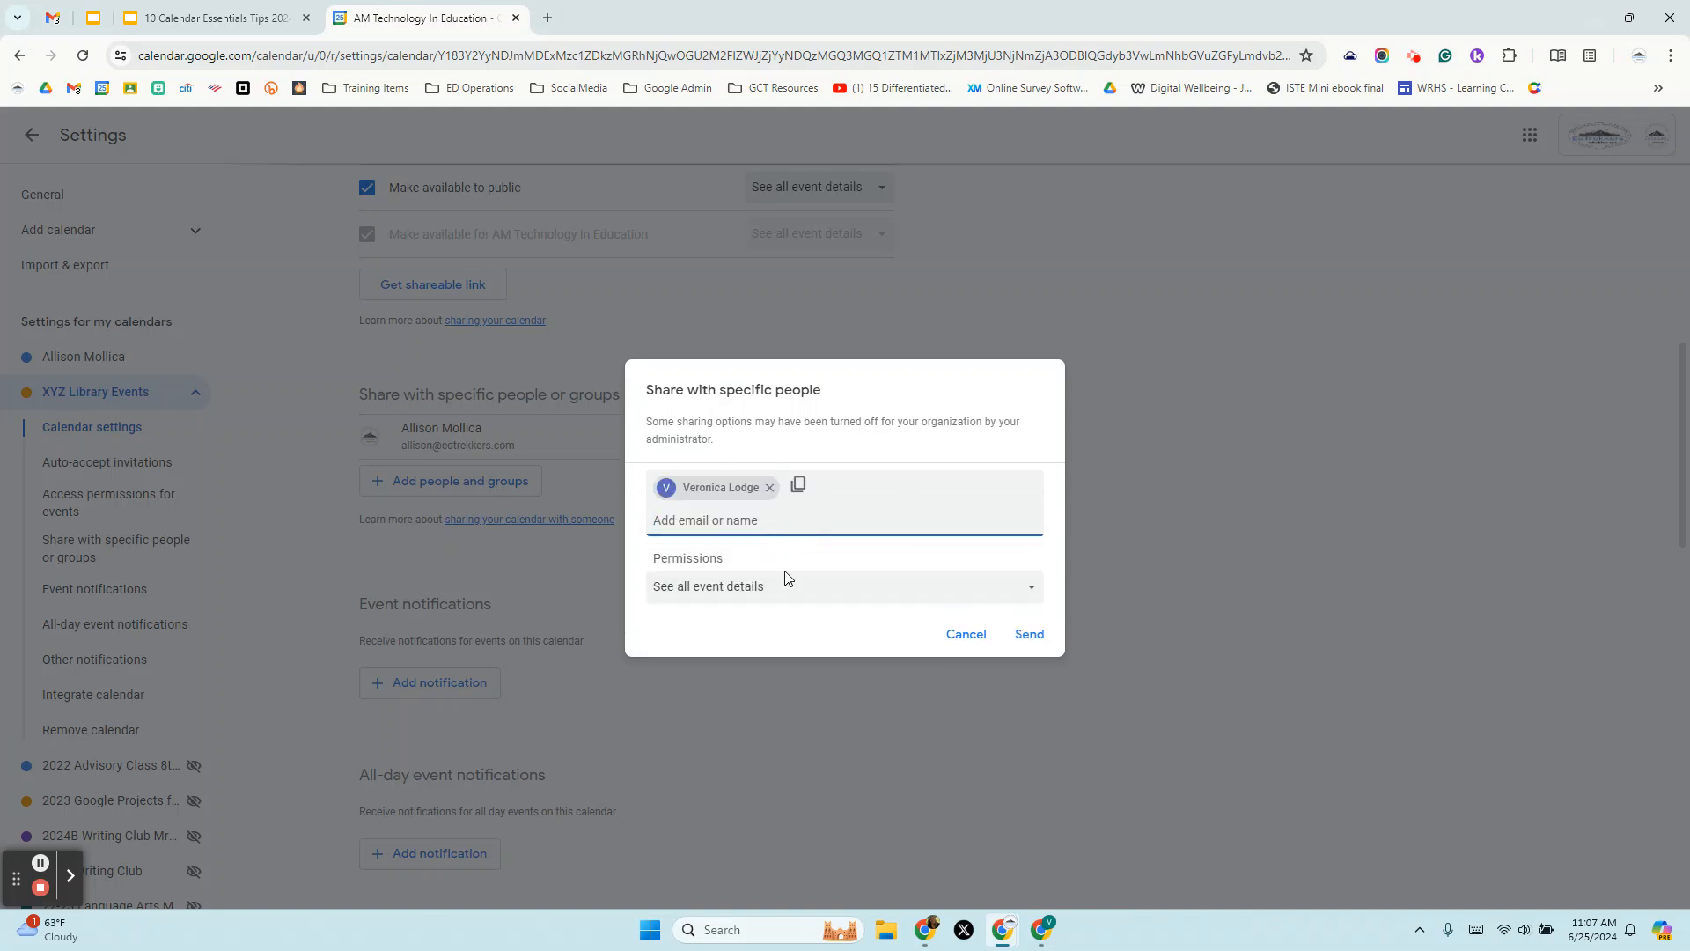
click(775, 584)
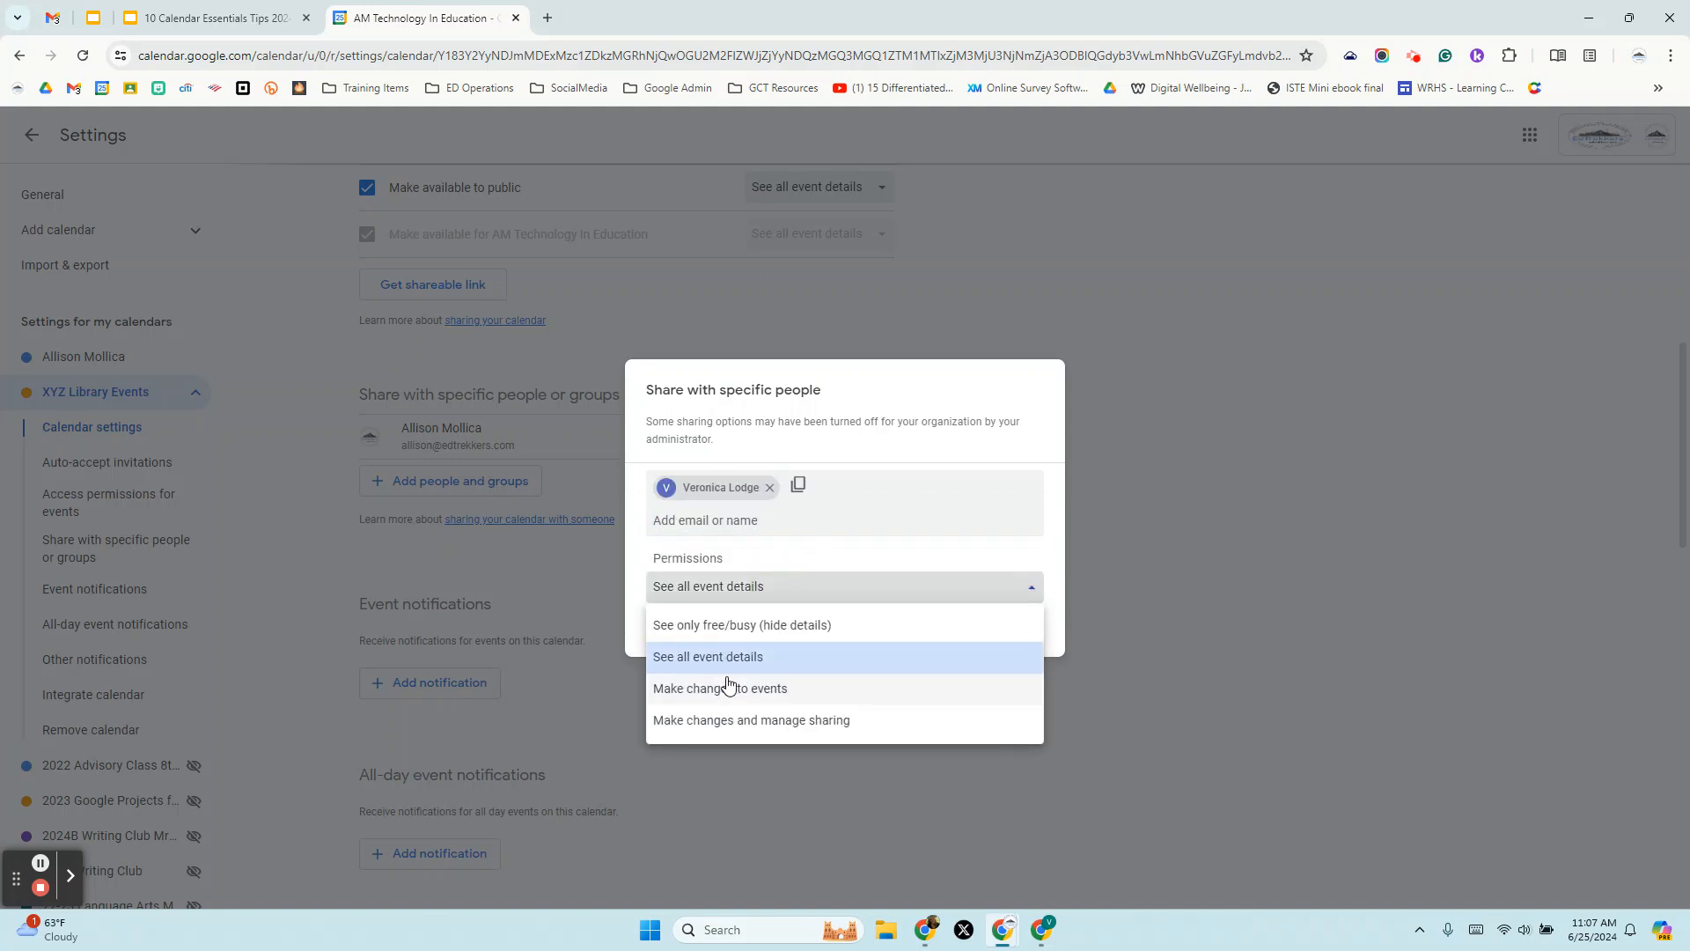
click(720, 688)
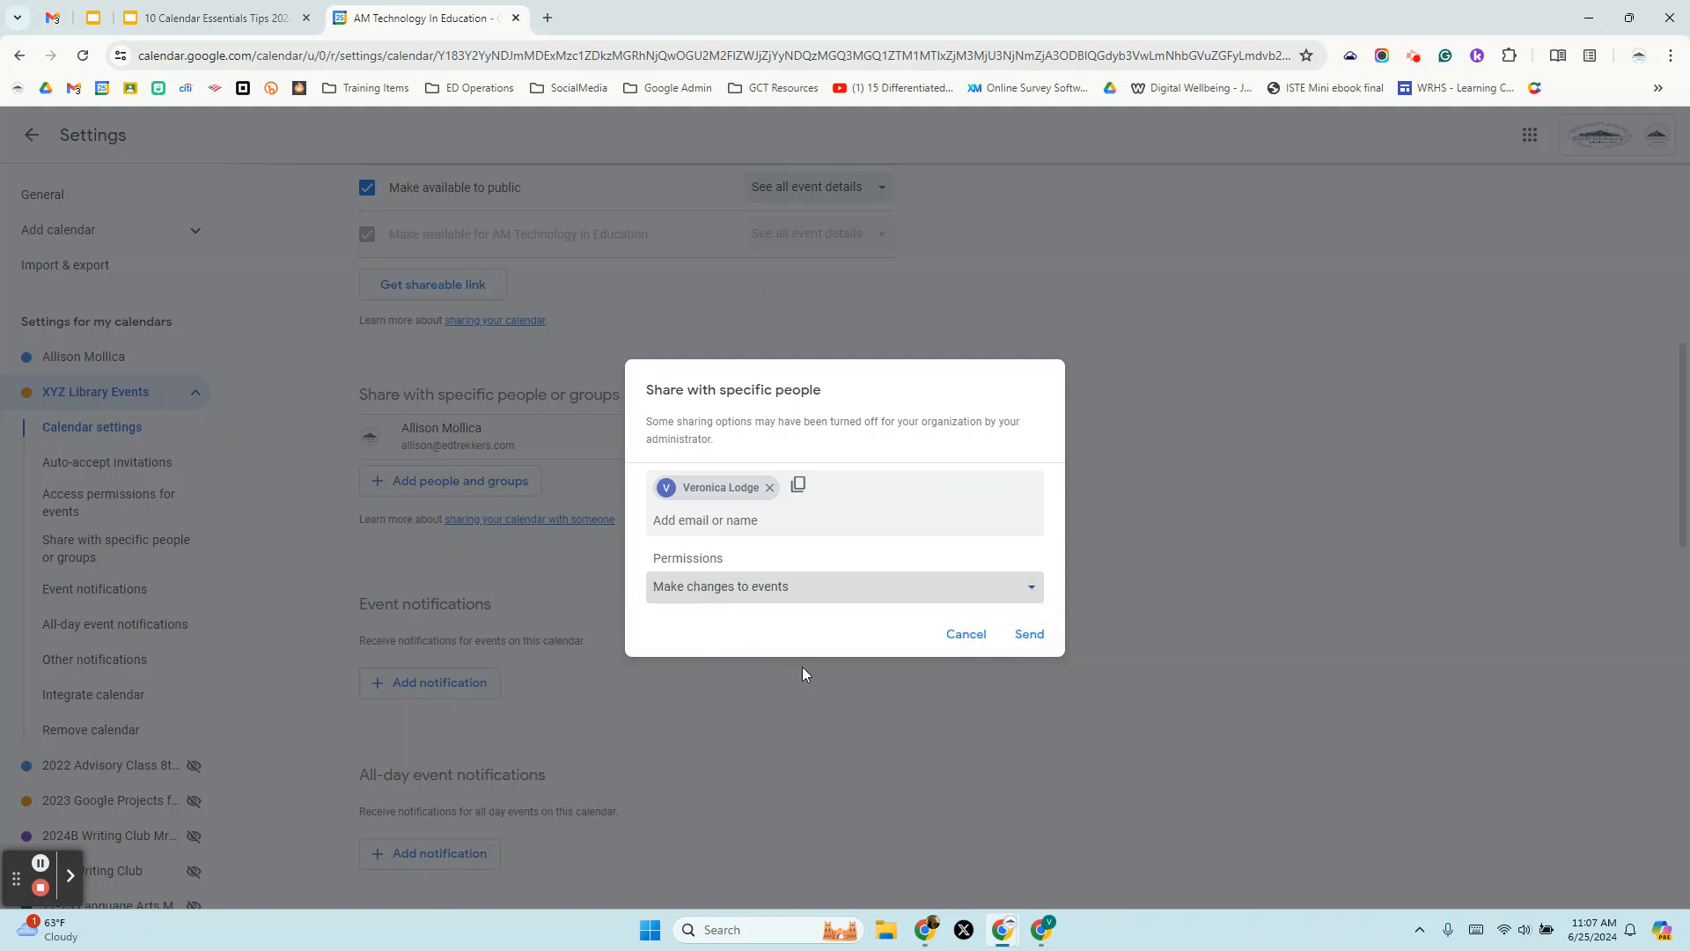
click(1027, 630)
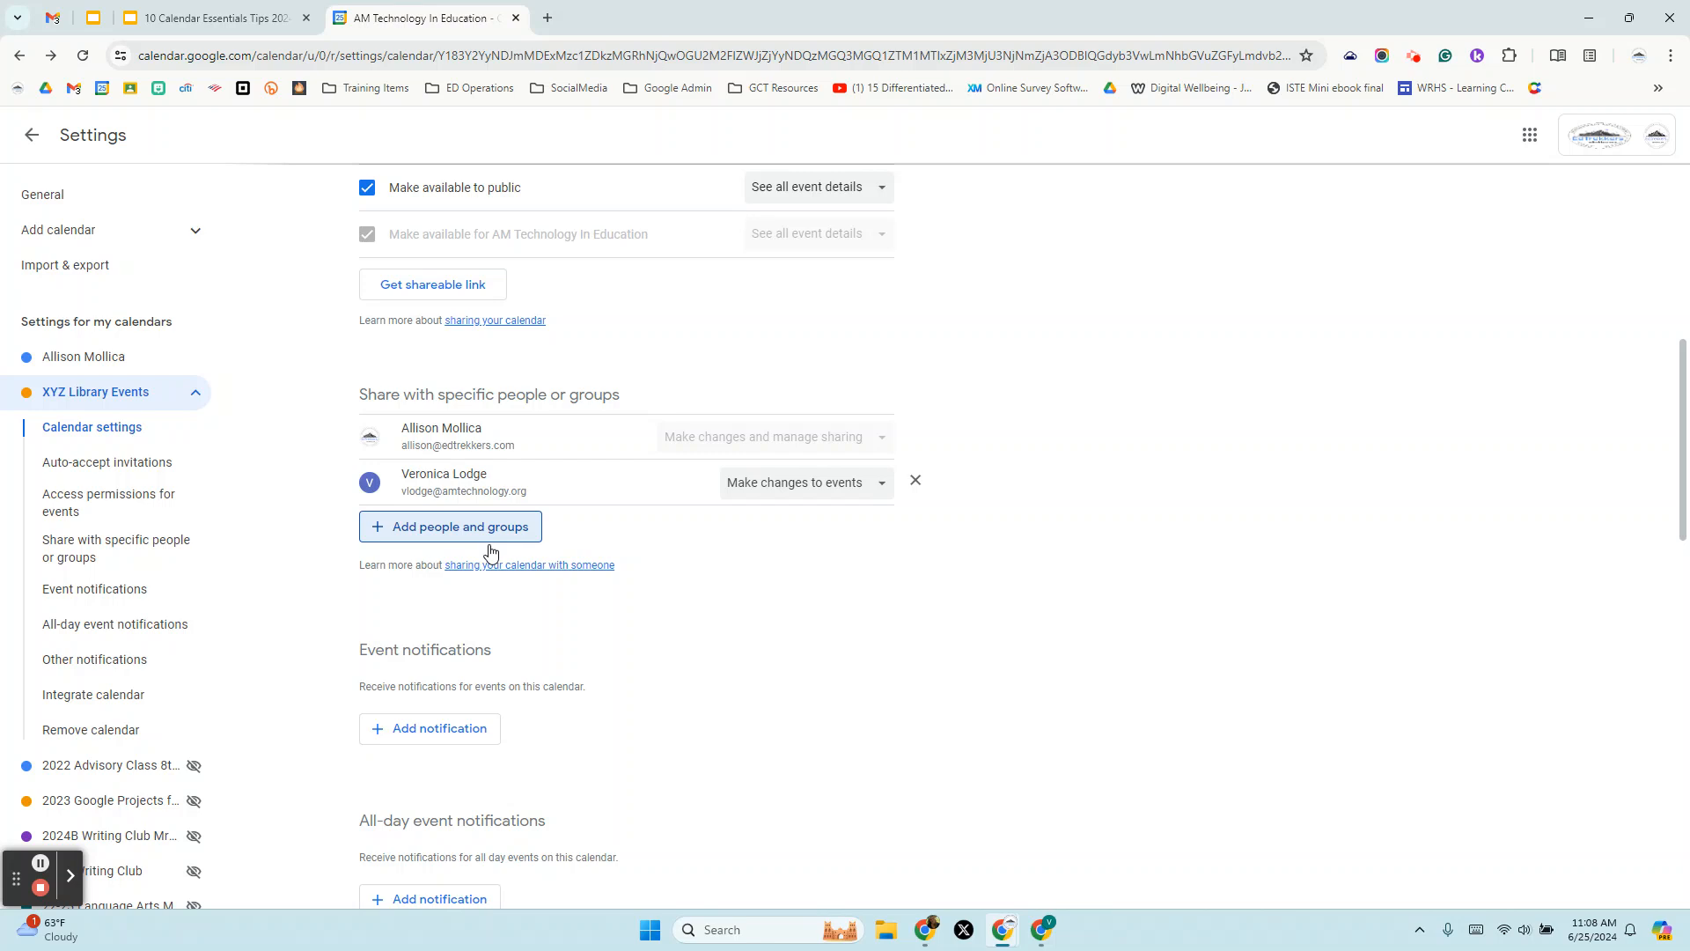
Review the calendar's general, access, sharing, notification and integration settings
scroll(911, 581, down, 1)
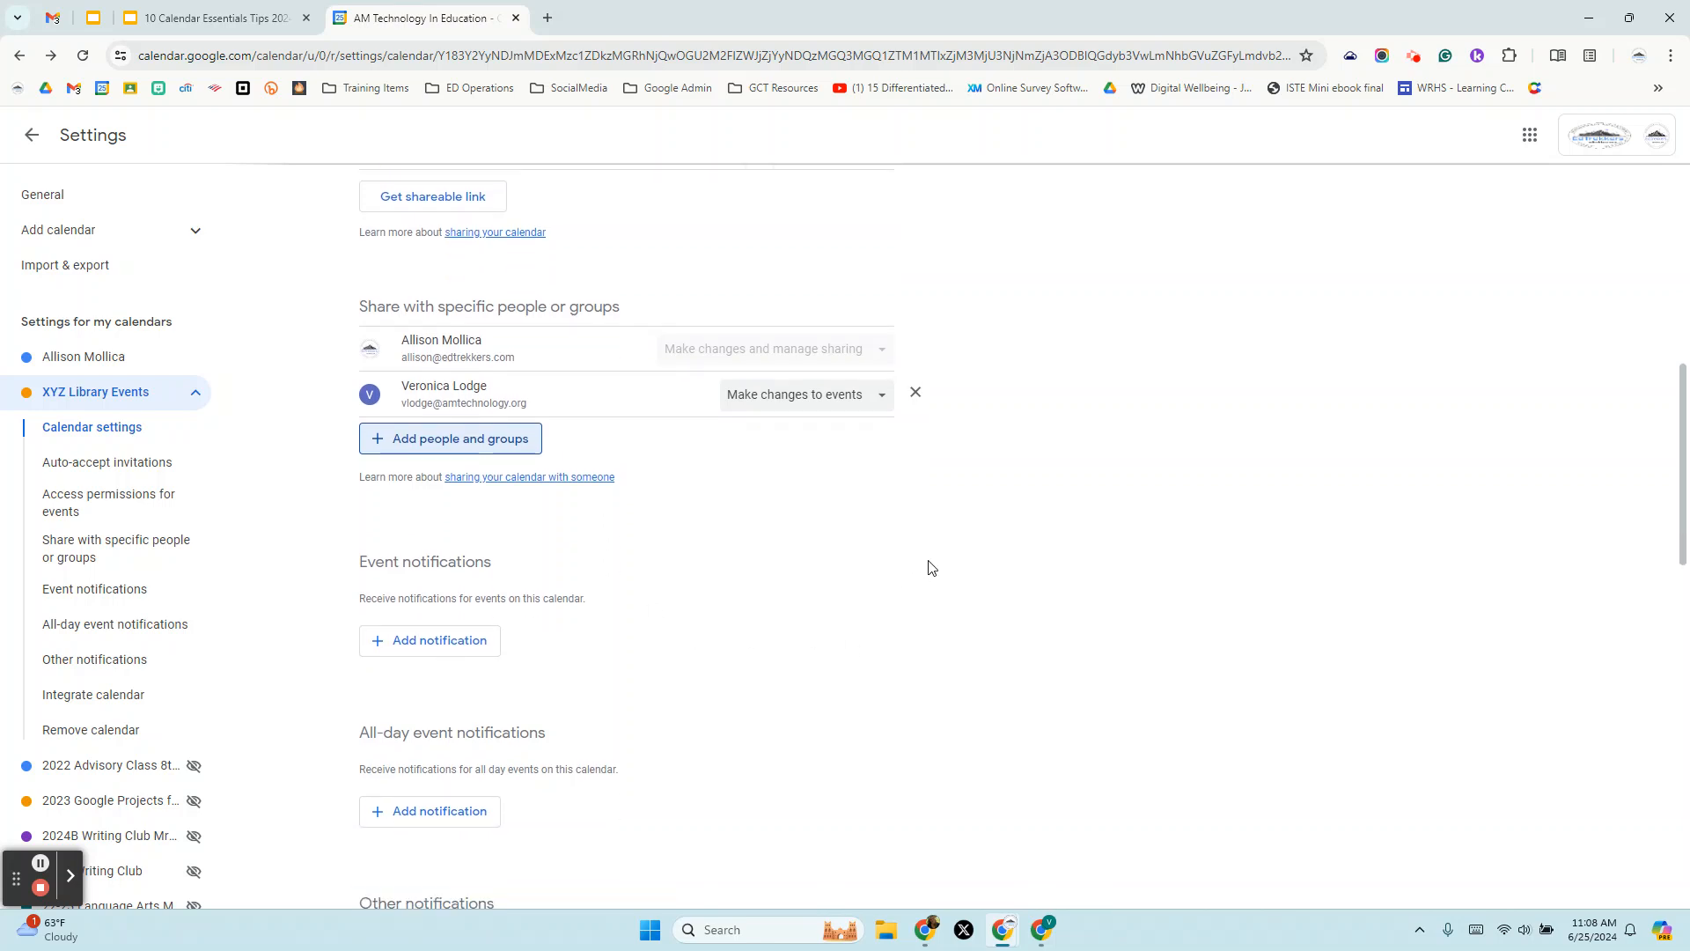
scroll(1011, 587, up, 6)
scroll(1076, 568, up, 2)
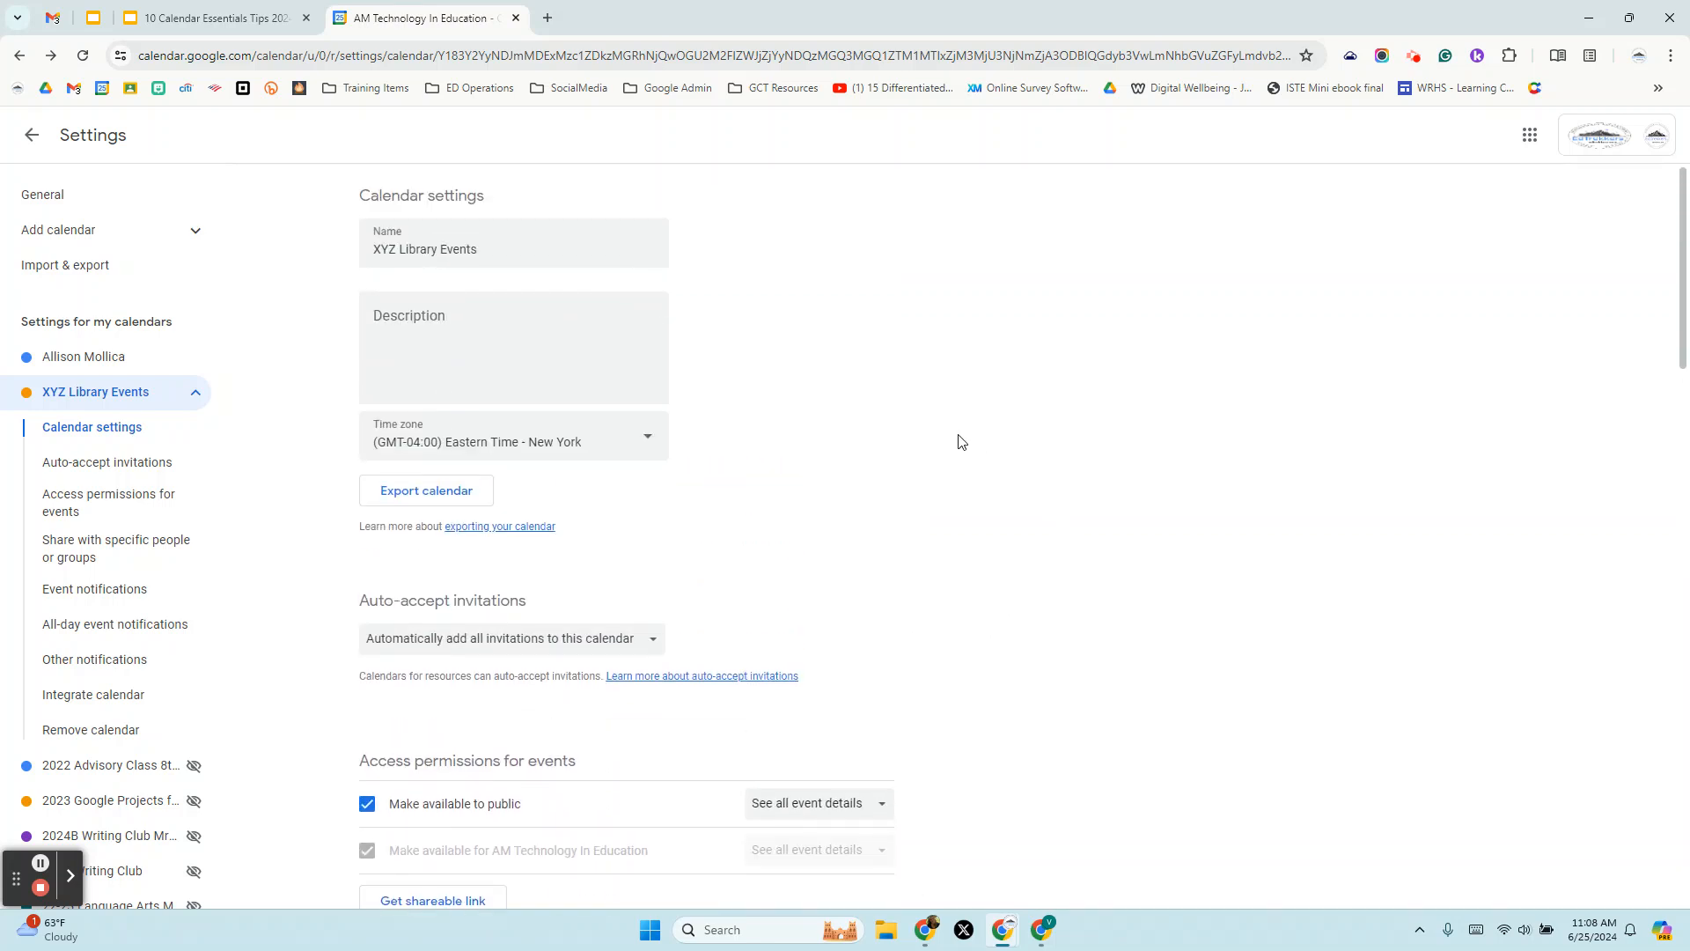
scroll(911, 453, down, 13)
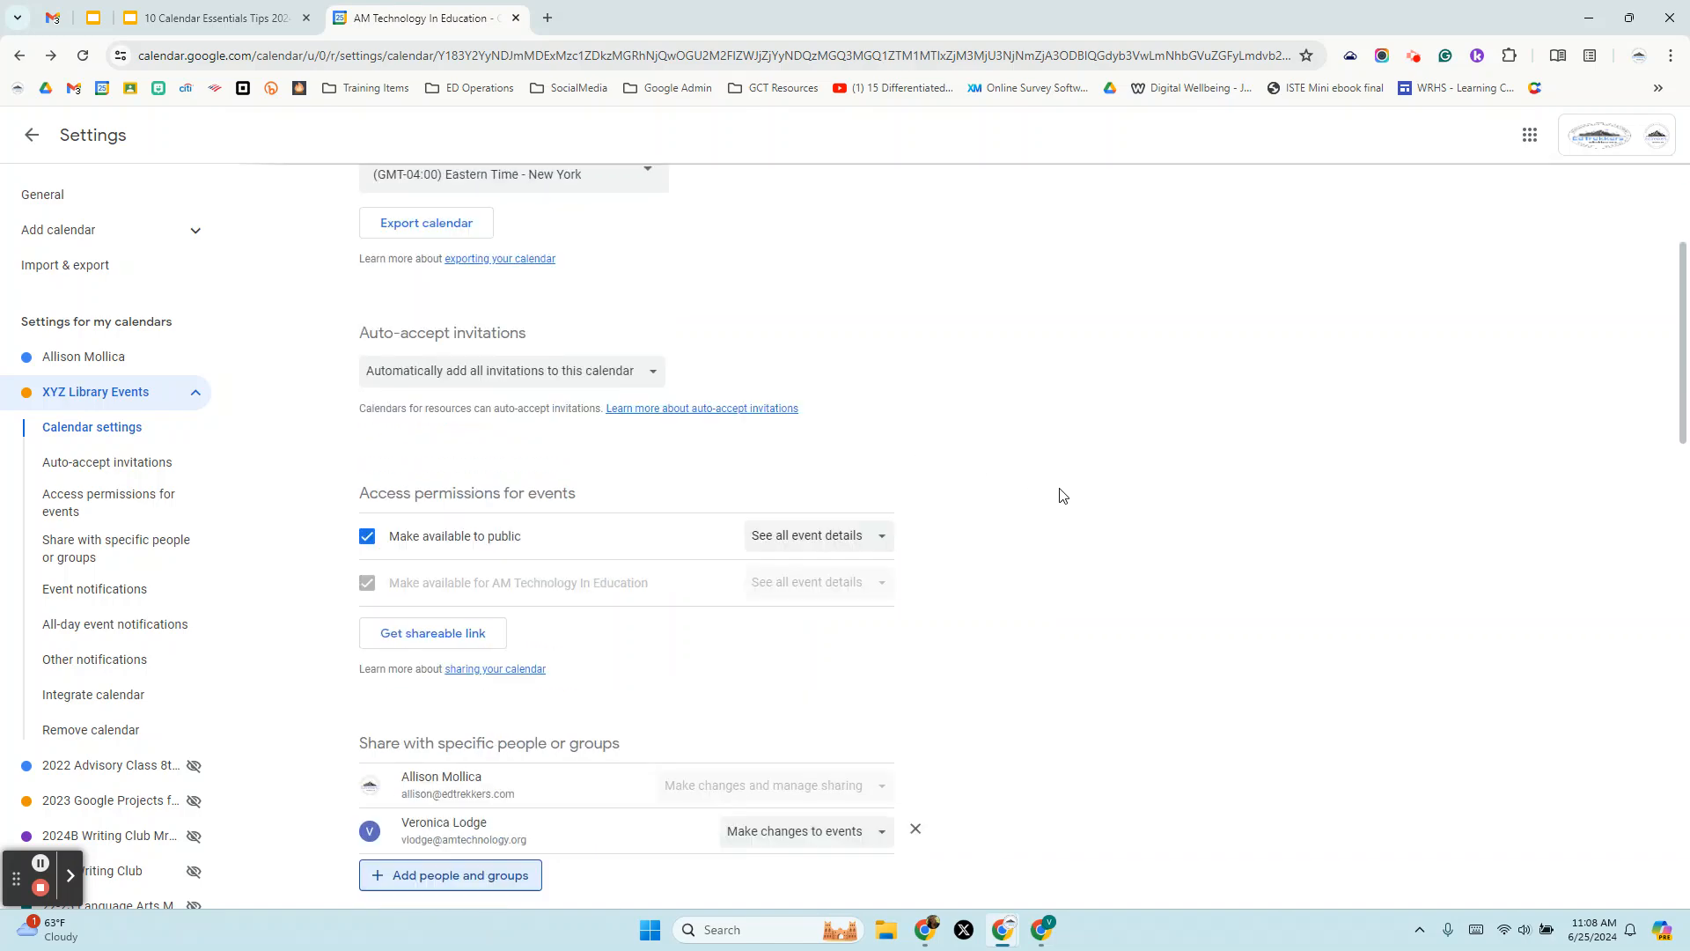
scroll(974, 480, down, 3)
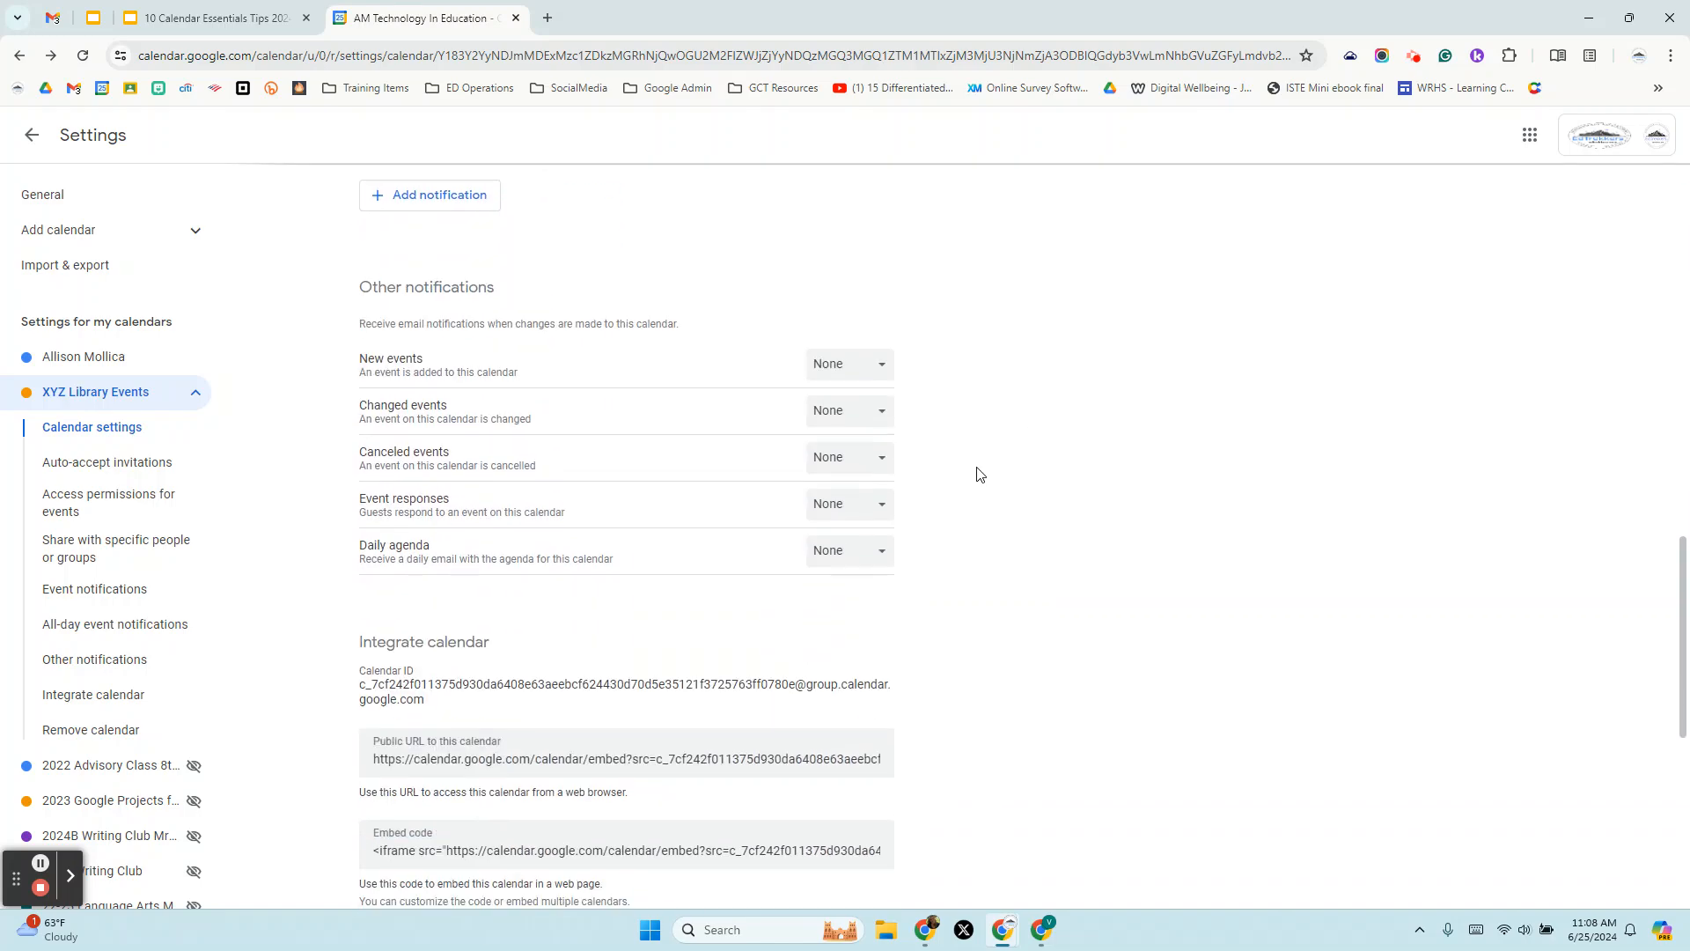
scroll(493, 508, down, 1)
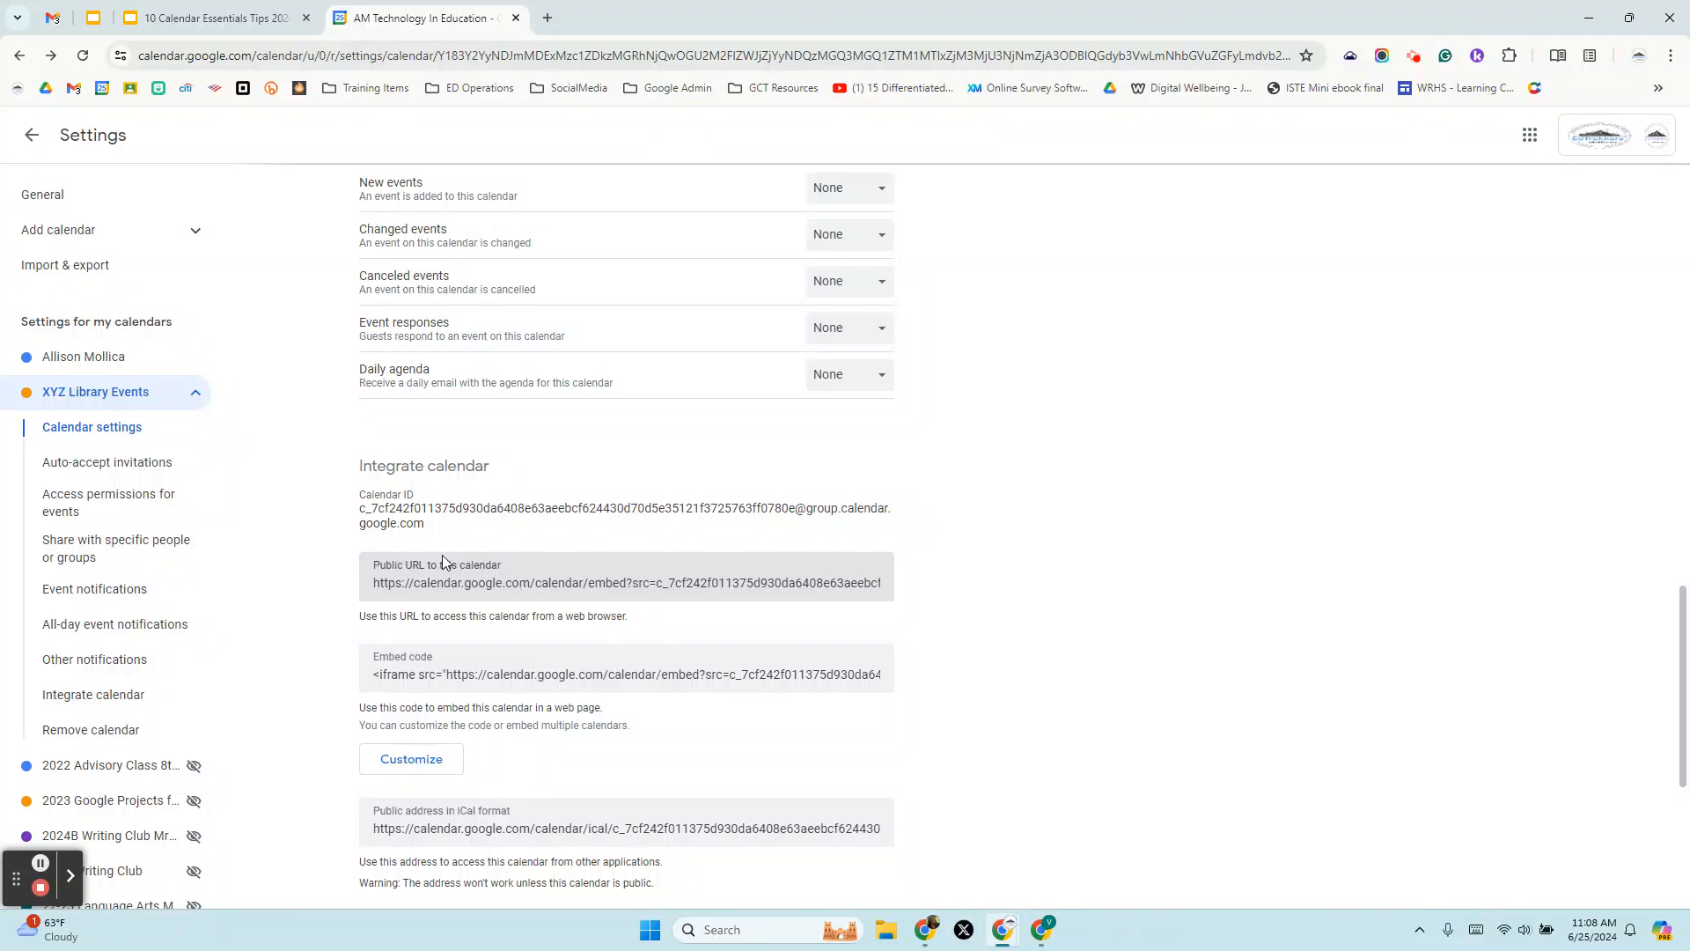
scroll(442, 562, up, 10)
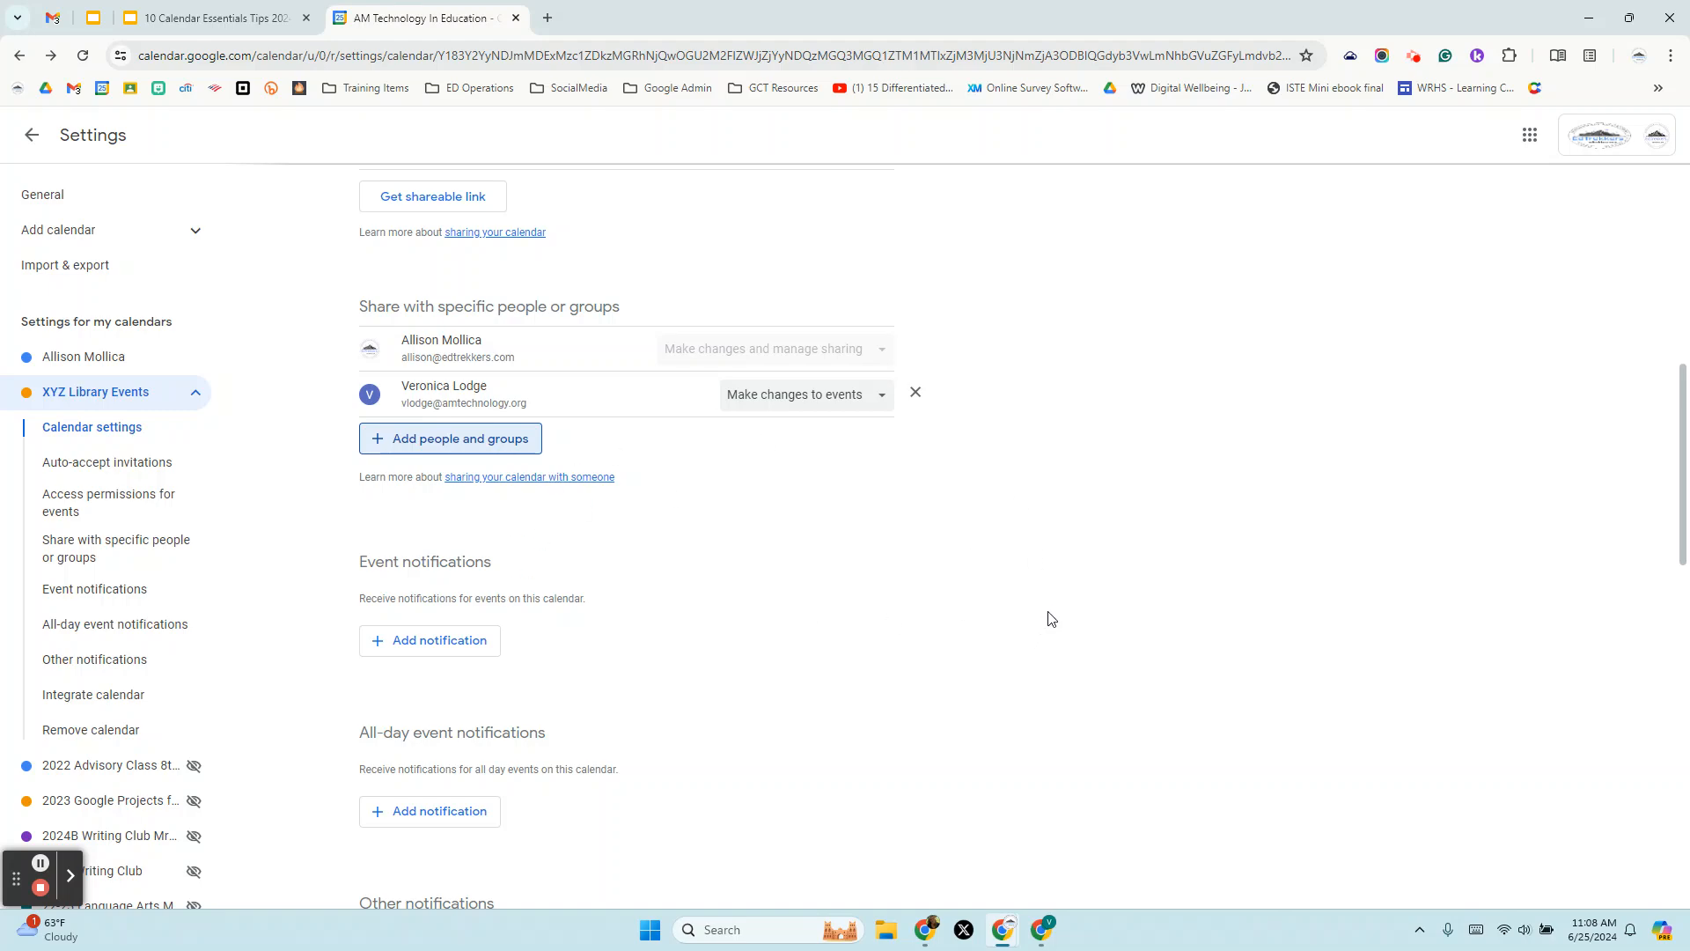
Copy the public URL of the XYZ Library Events calendar from its integration settings
scroll(1048, 619, down, 9)
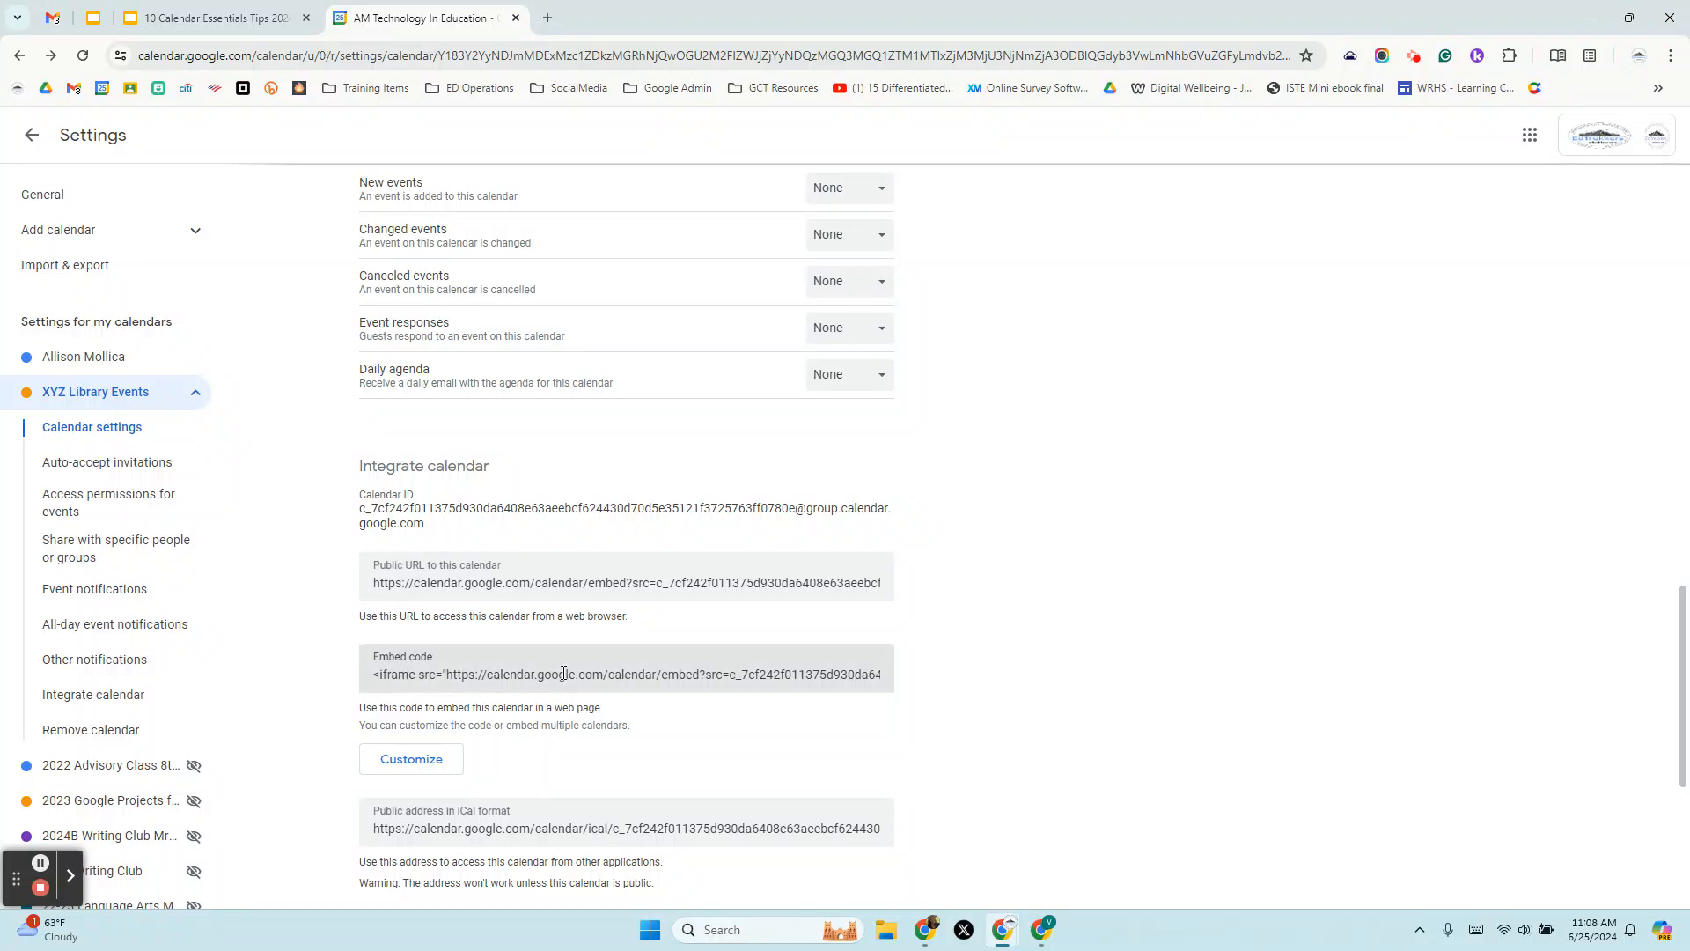
click(559, 590)
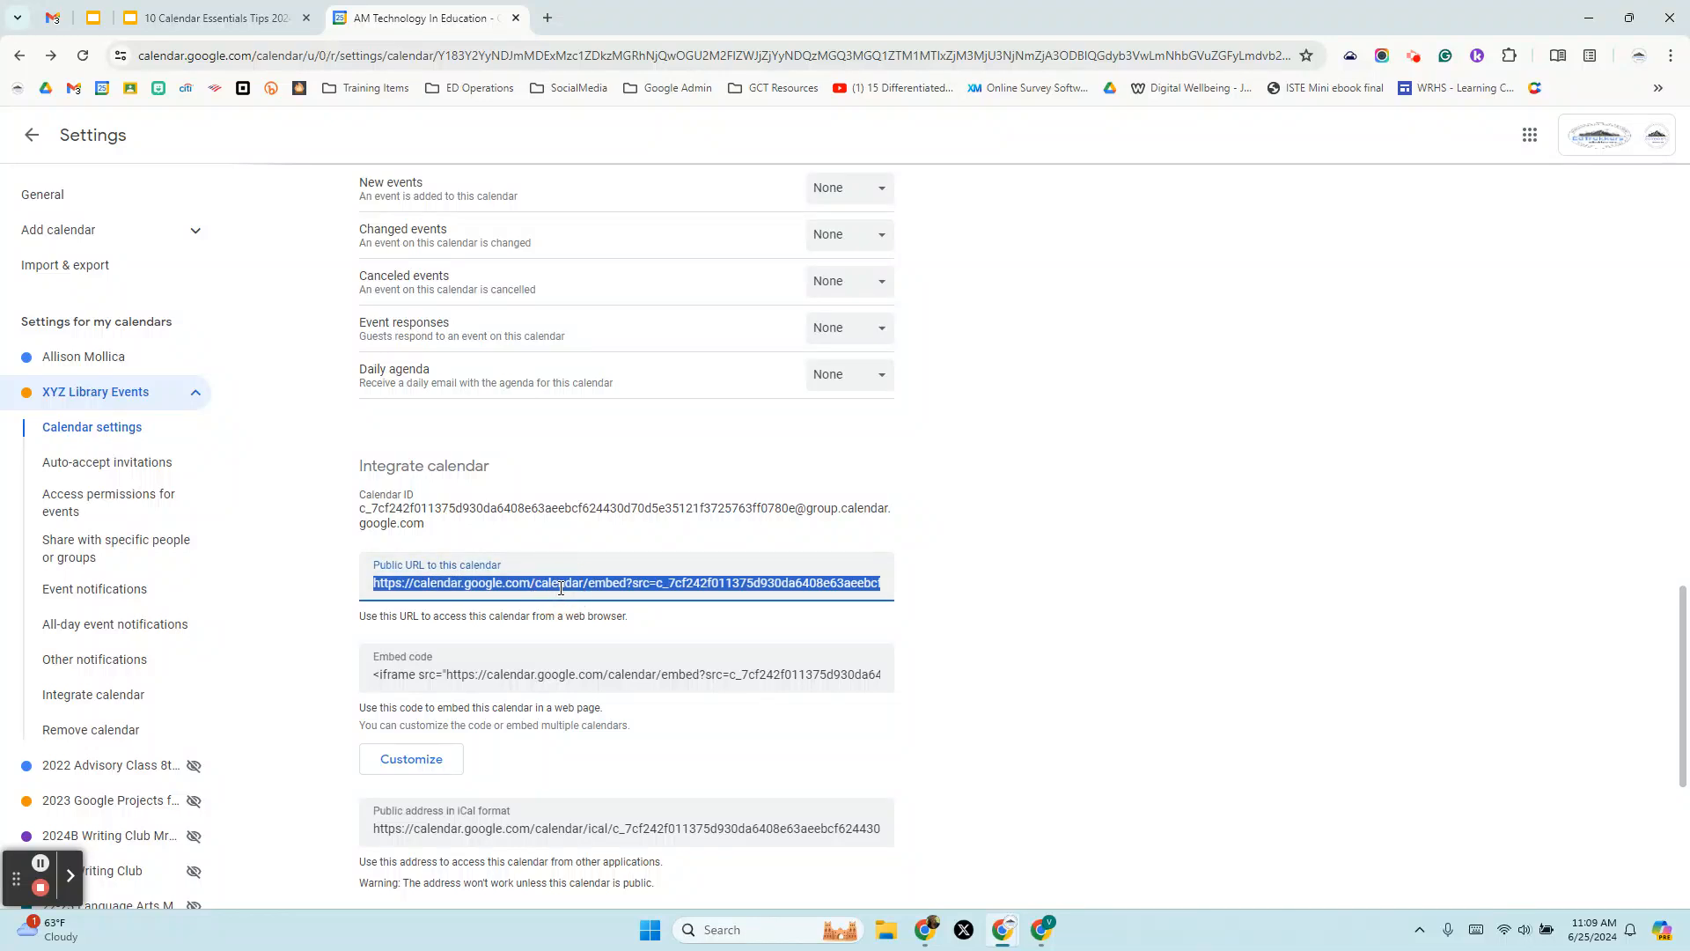
right_click(561, 593)
click(612, 609)
Switch to the 5th Grade Web browser window and load the copied public calendar URL in a new tab
mouse_move(1046, 929)
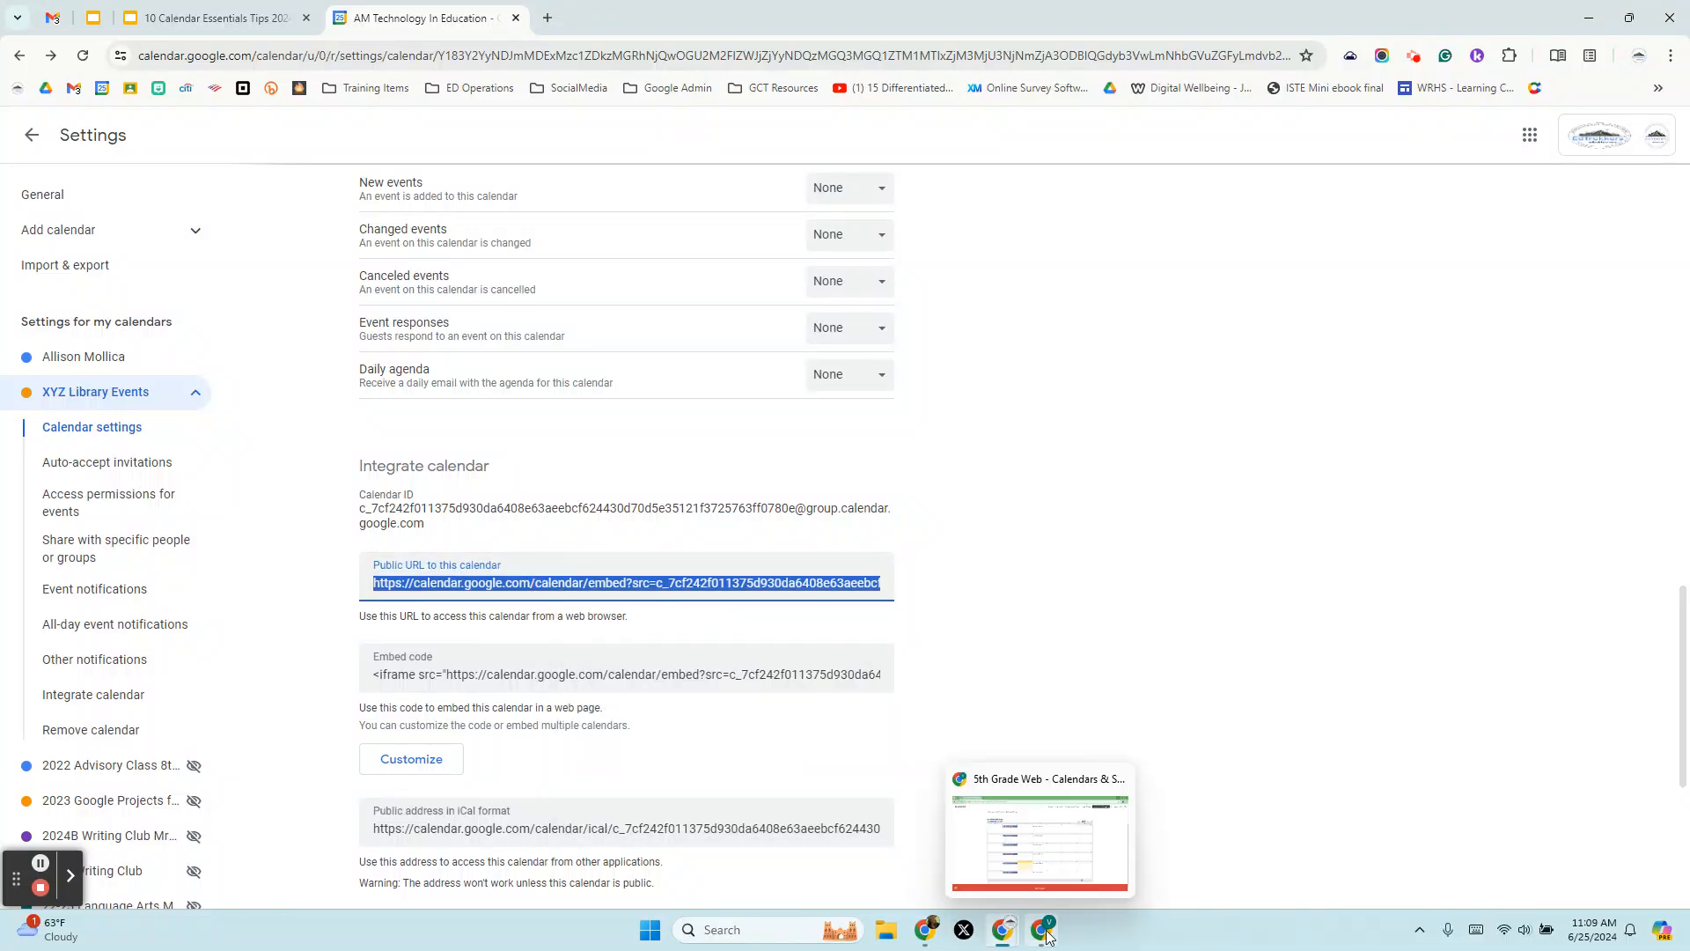
click(1071, 830)
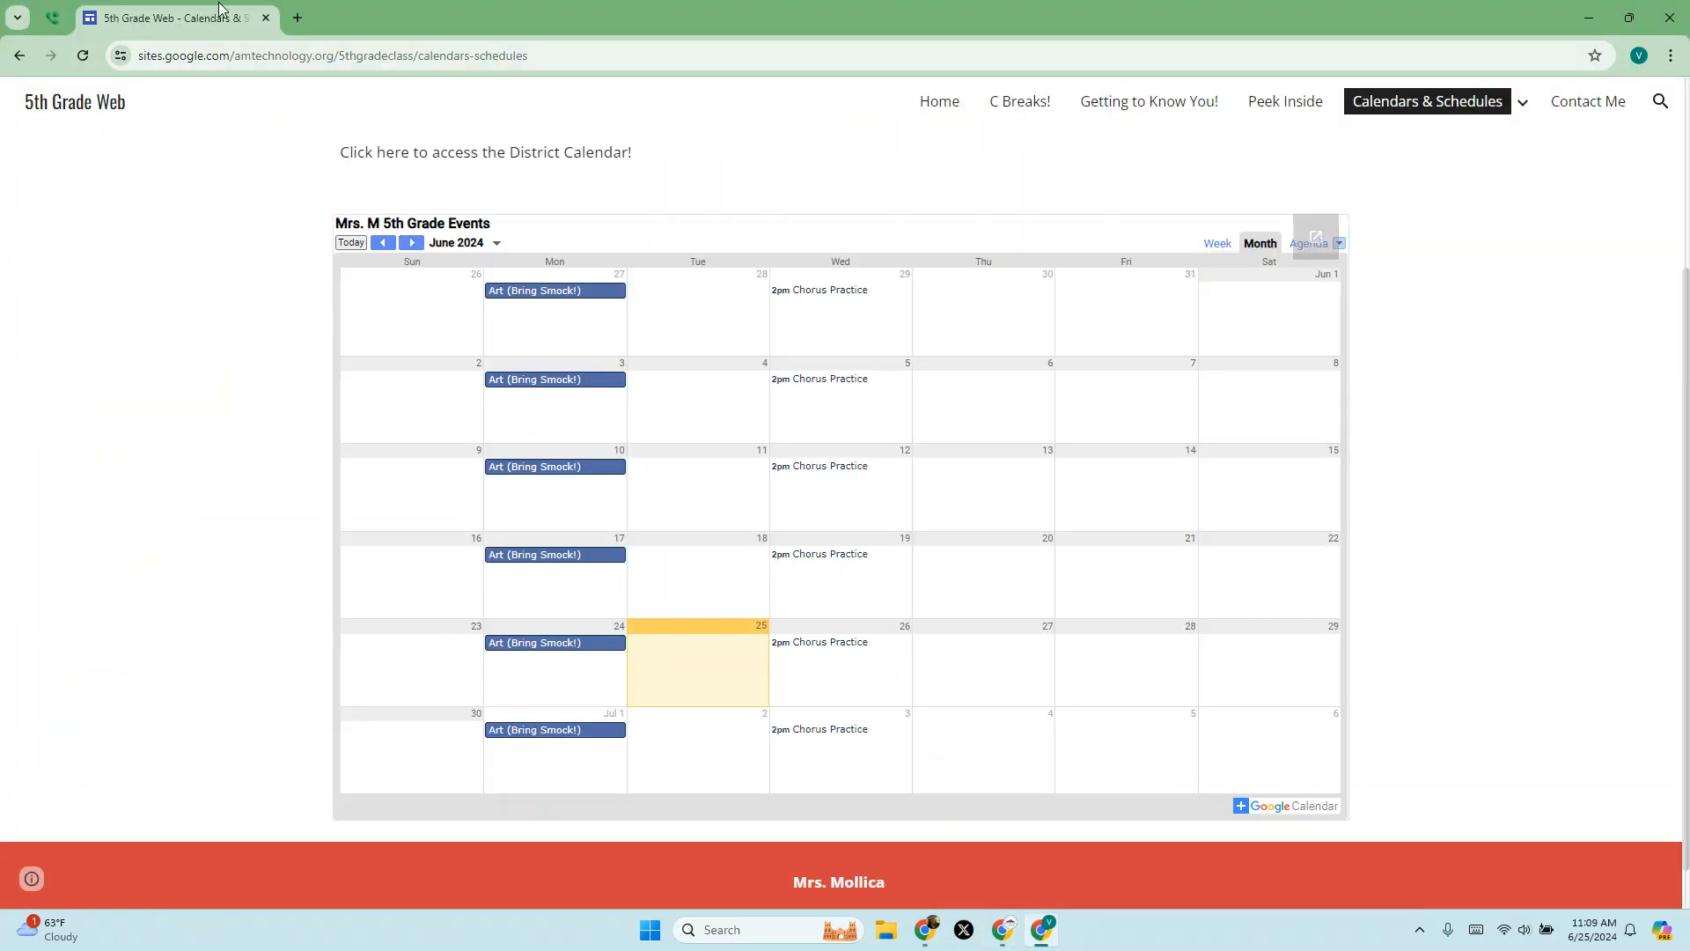
click(304, 17)
key(ctrl+v)
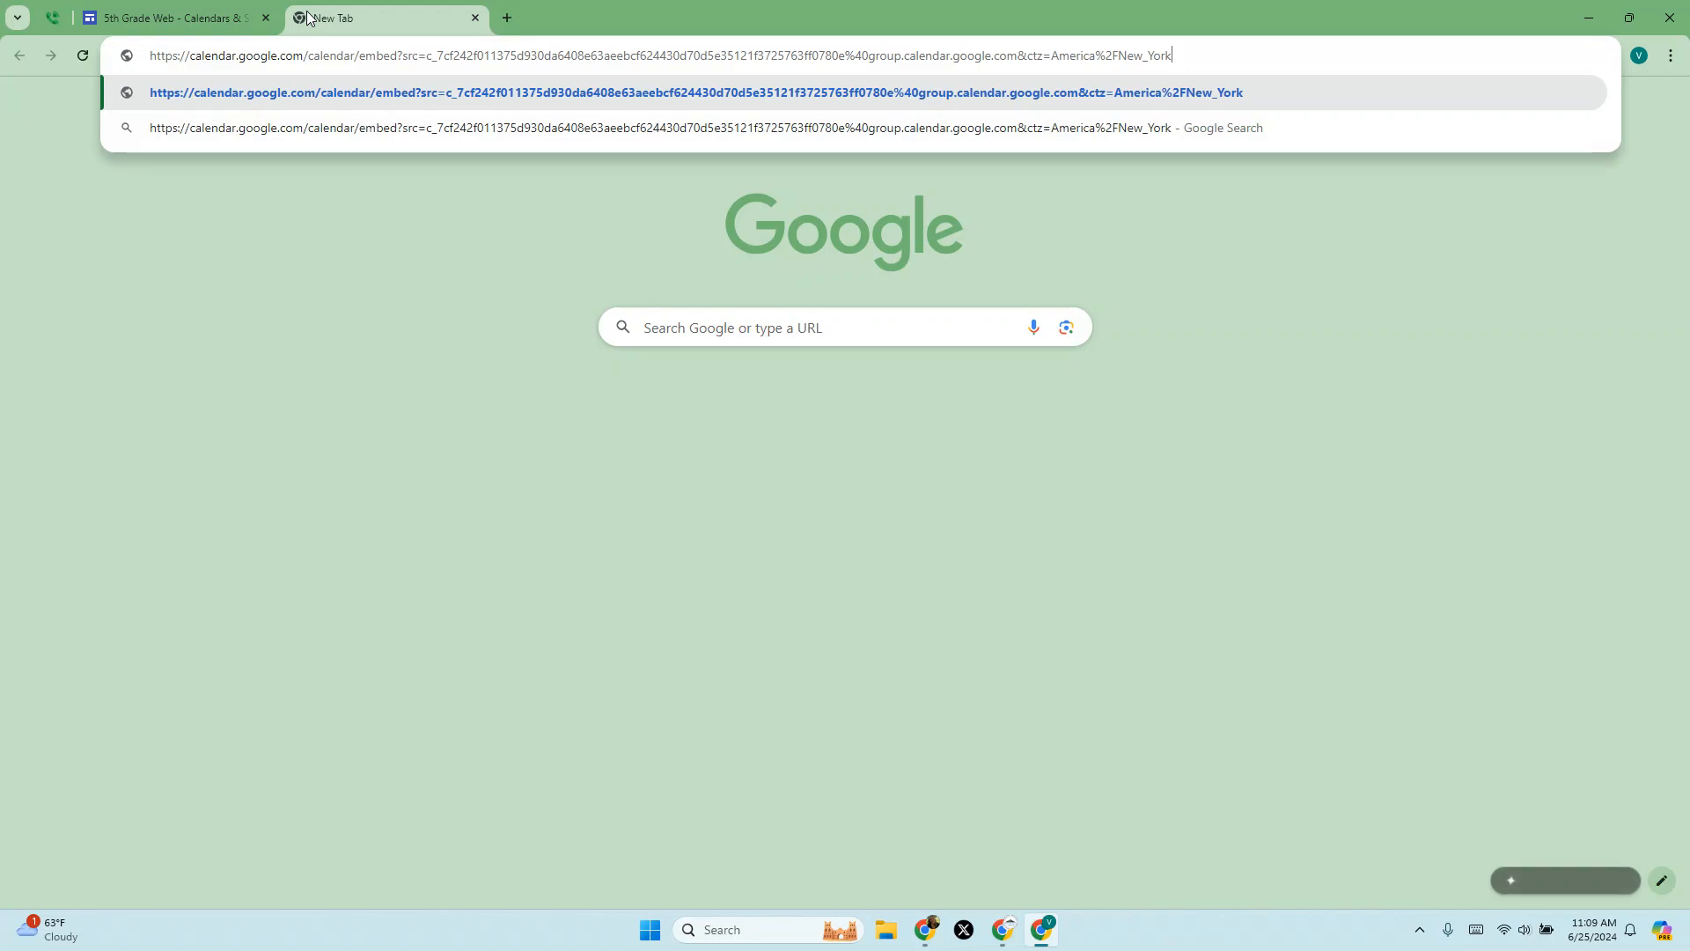
key(Return)
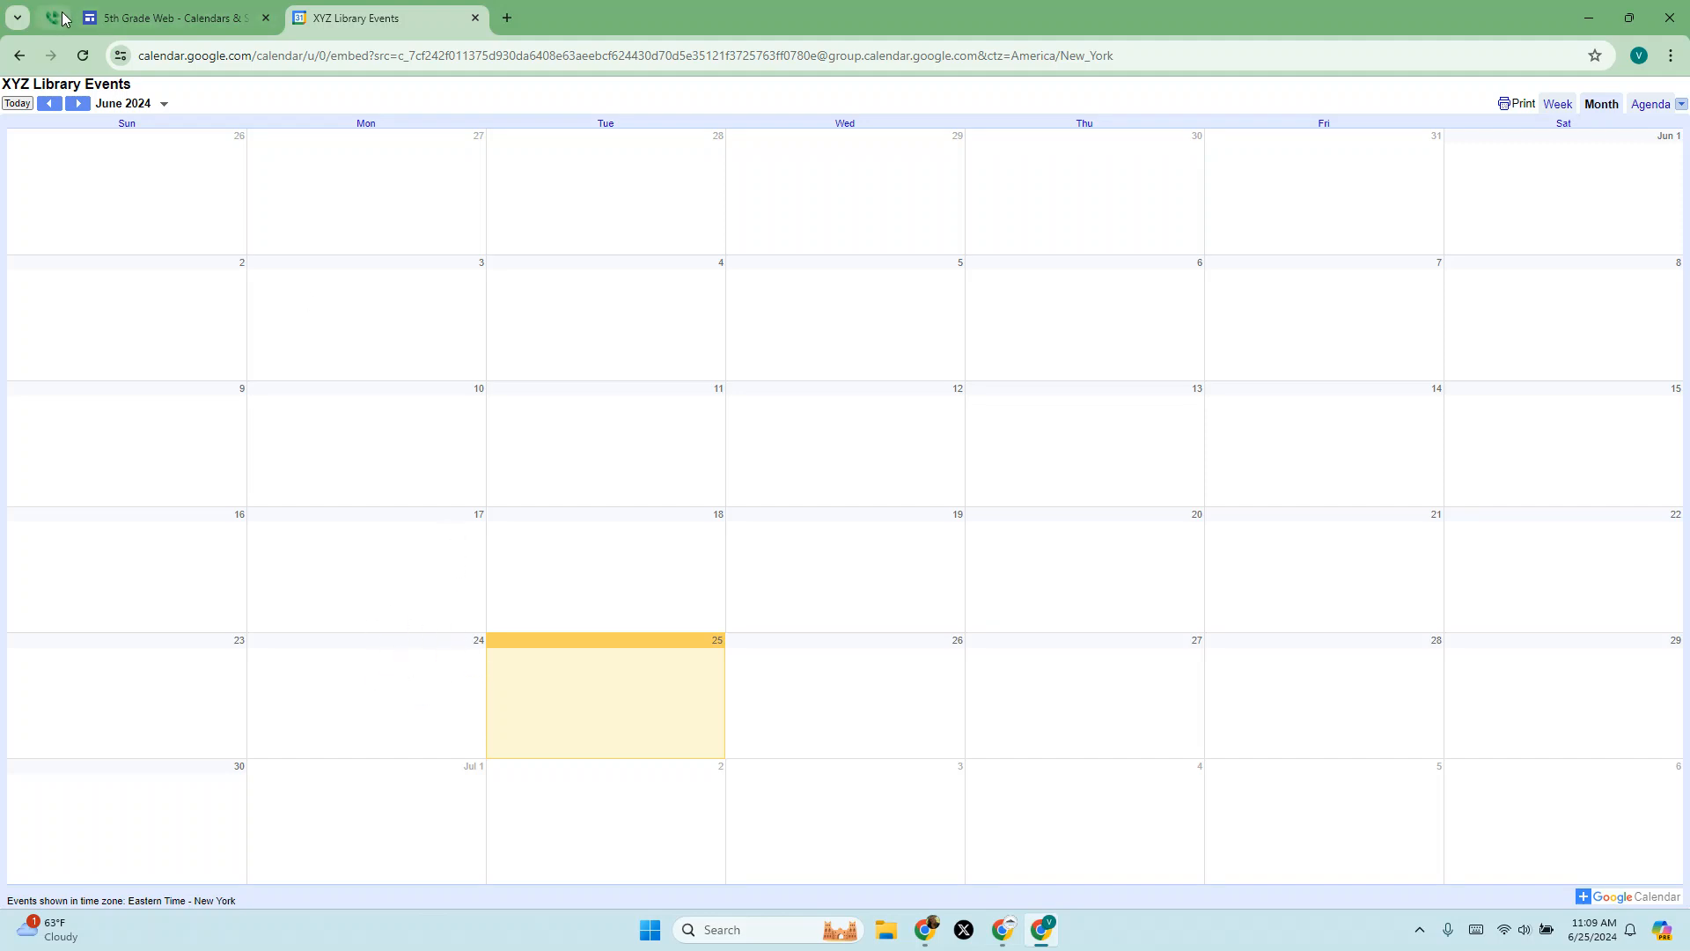
Examine the class events calendar embedded on the published 5th Grade Web site's Calendars & Schedules page
click(183, 18)
scroll(1315, 238, up, 3)
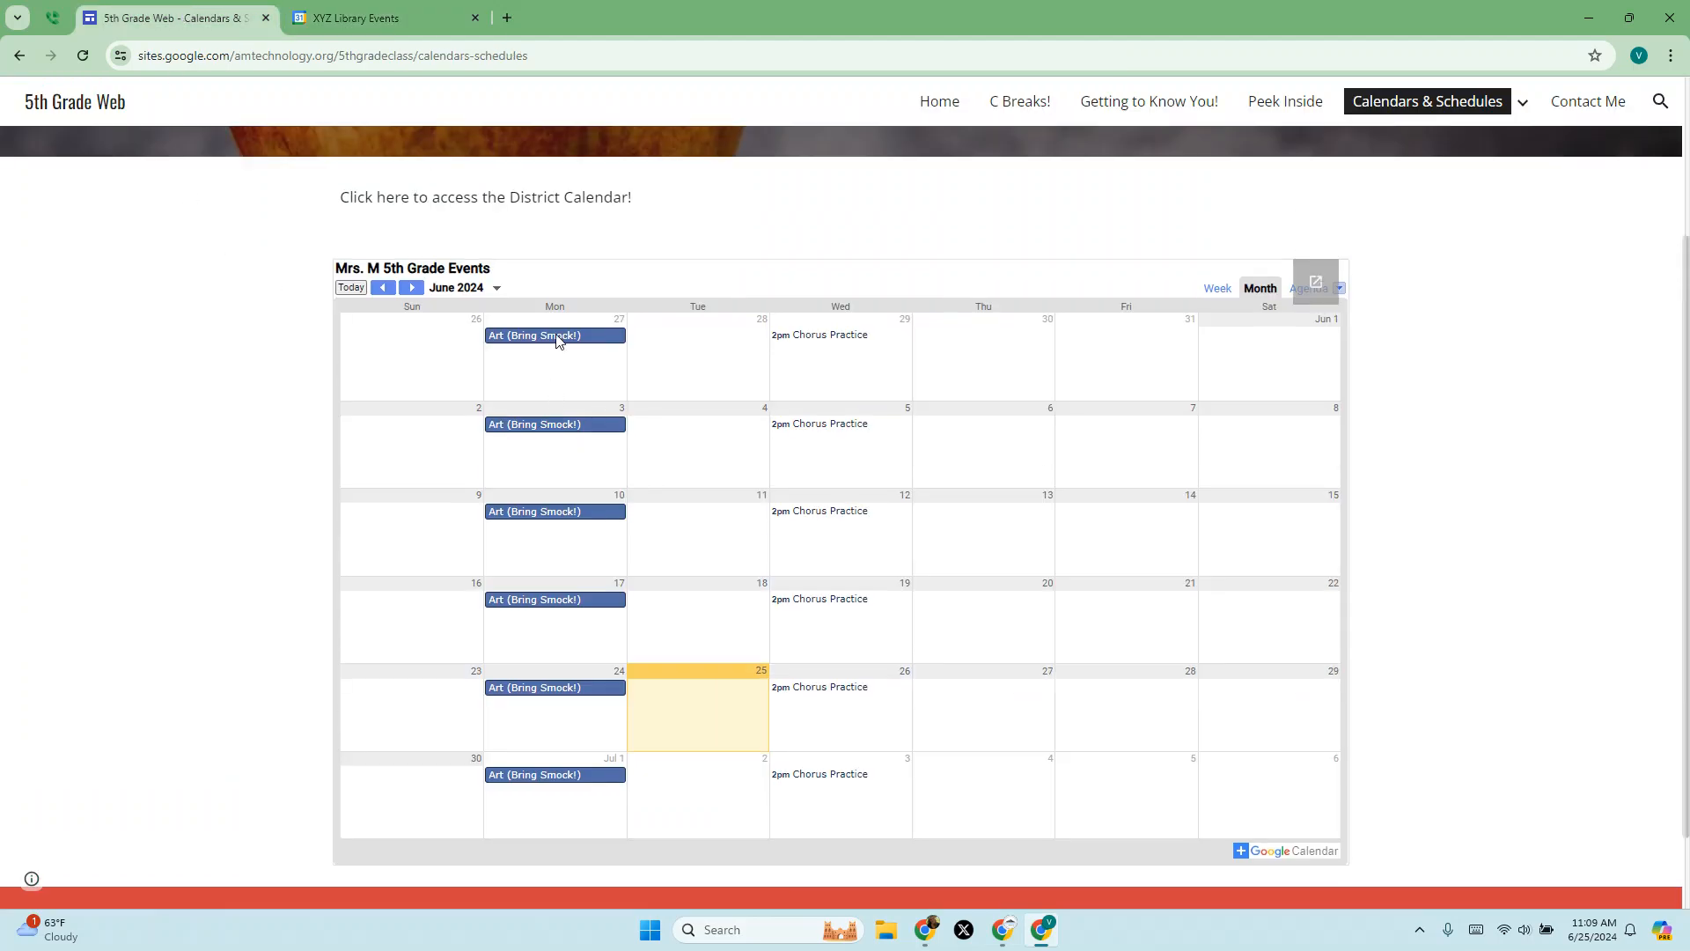
scroll(350, 458, down, 2)
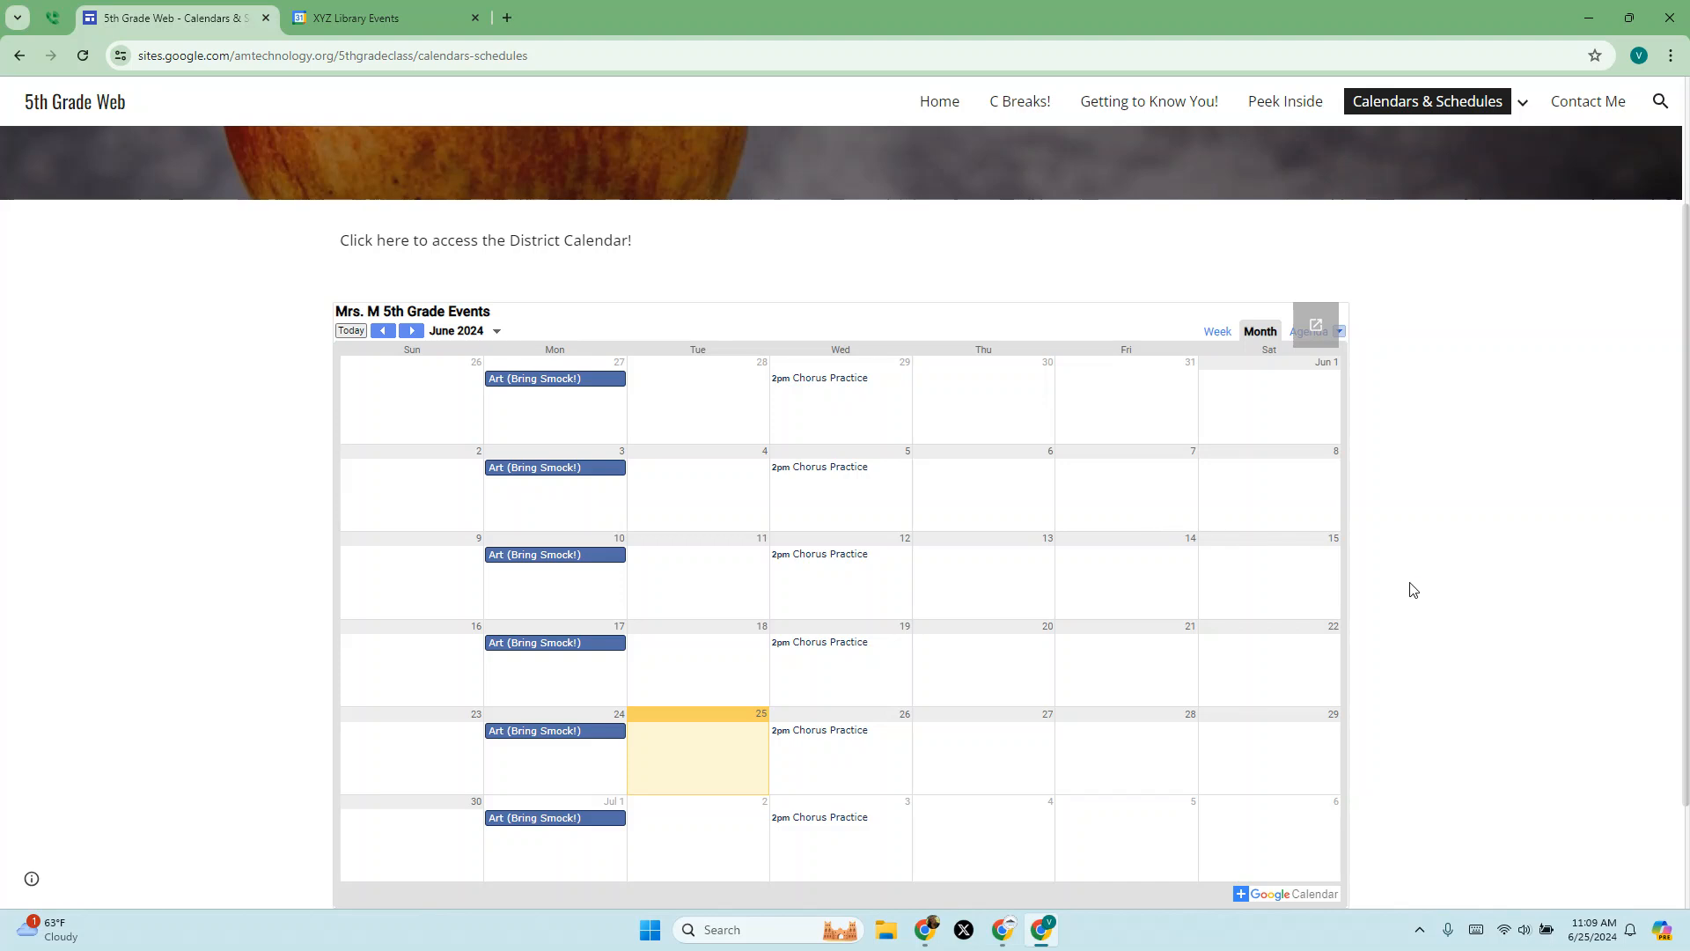
scroll(1112, 570, up, 2)
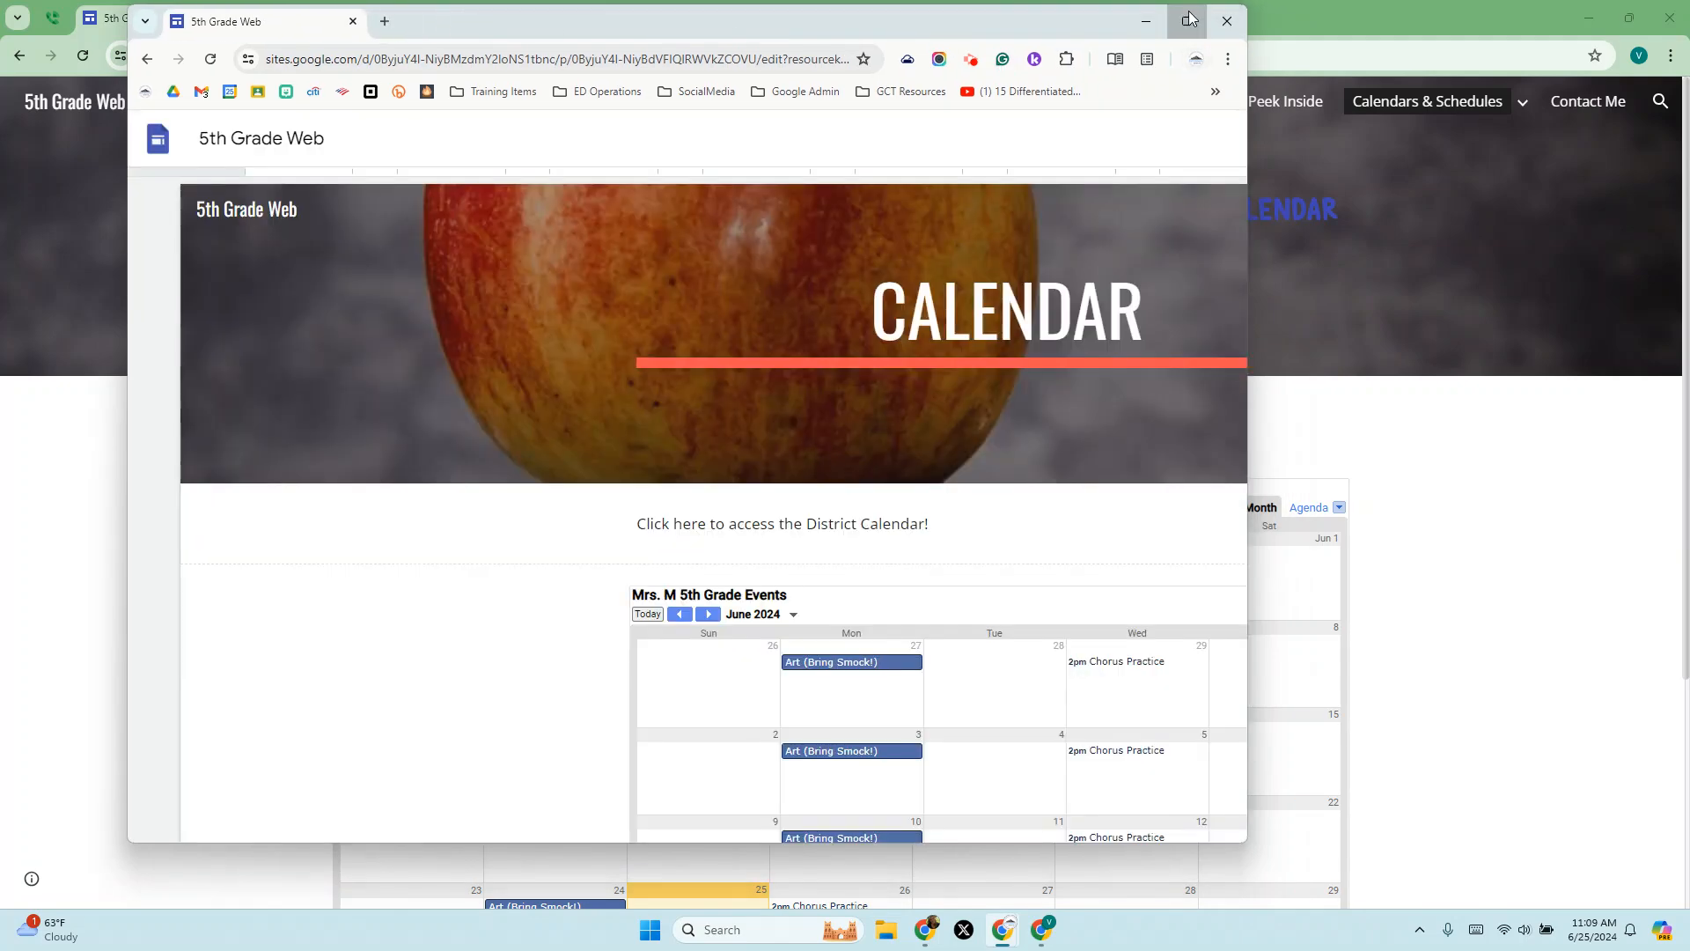
In the 5th Grade Web site editor, embed the copied public calendar URL in the blank area below the red contact section
click(1187, 21)
scroll(479, 475, down, 7)
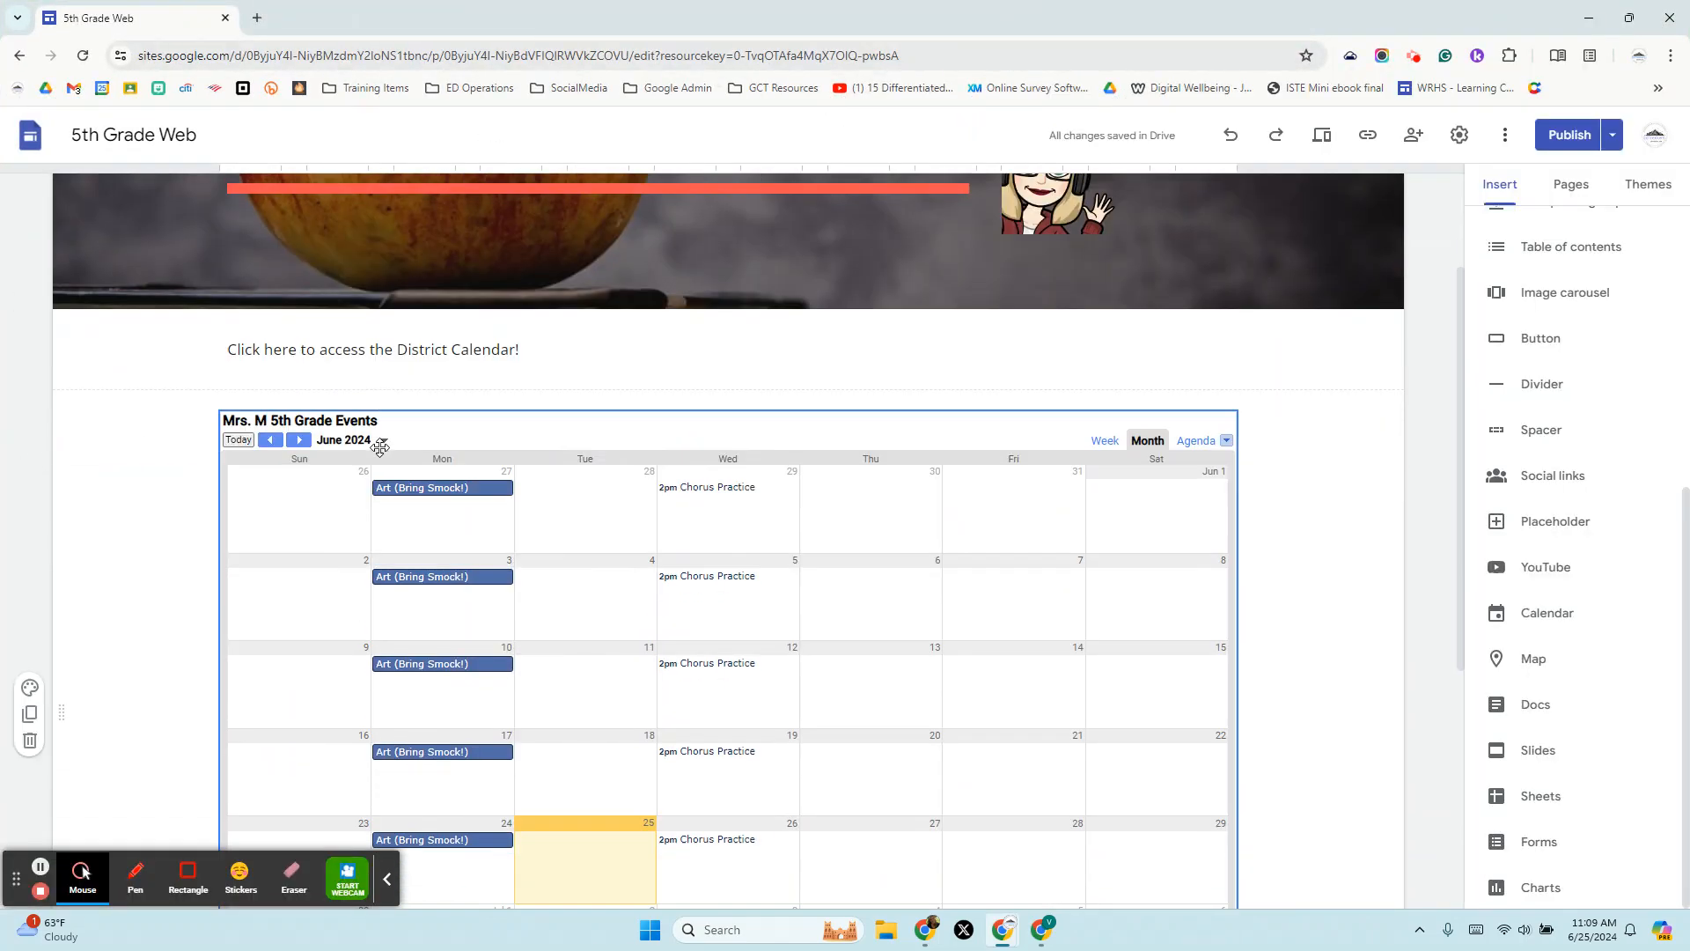
scroll(875, 404, up, 2)
scroll(625, 443, down, 2)
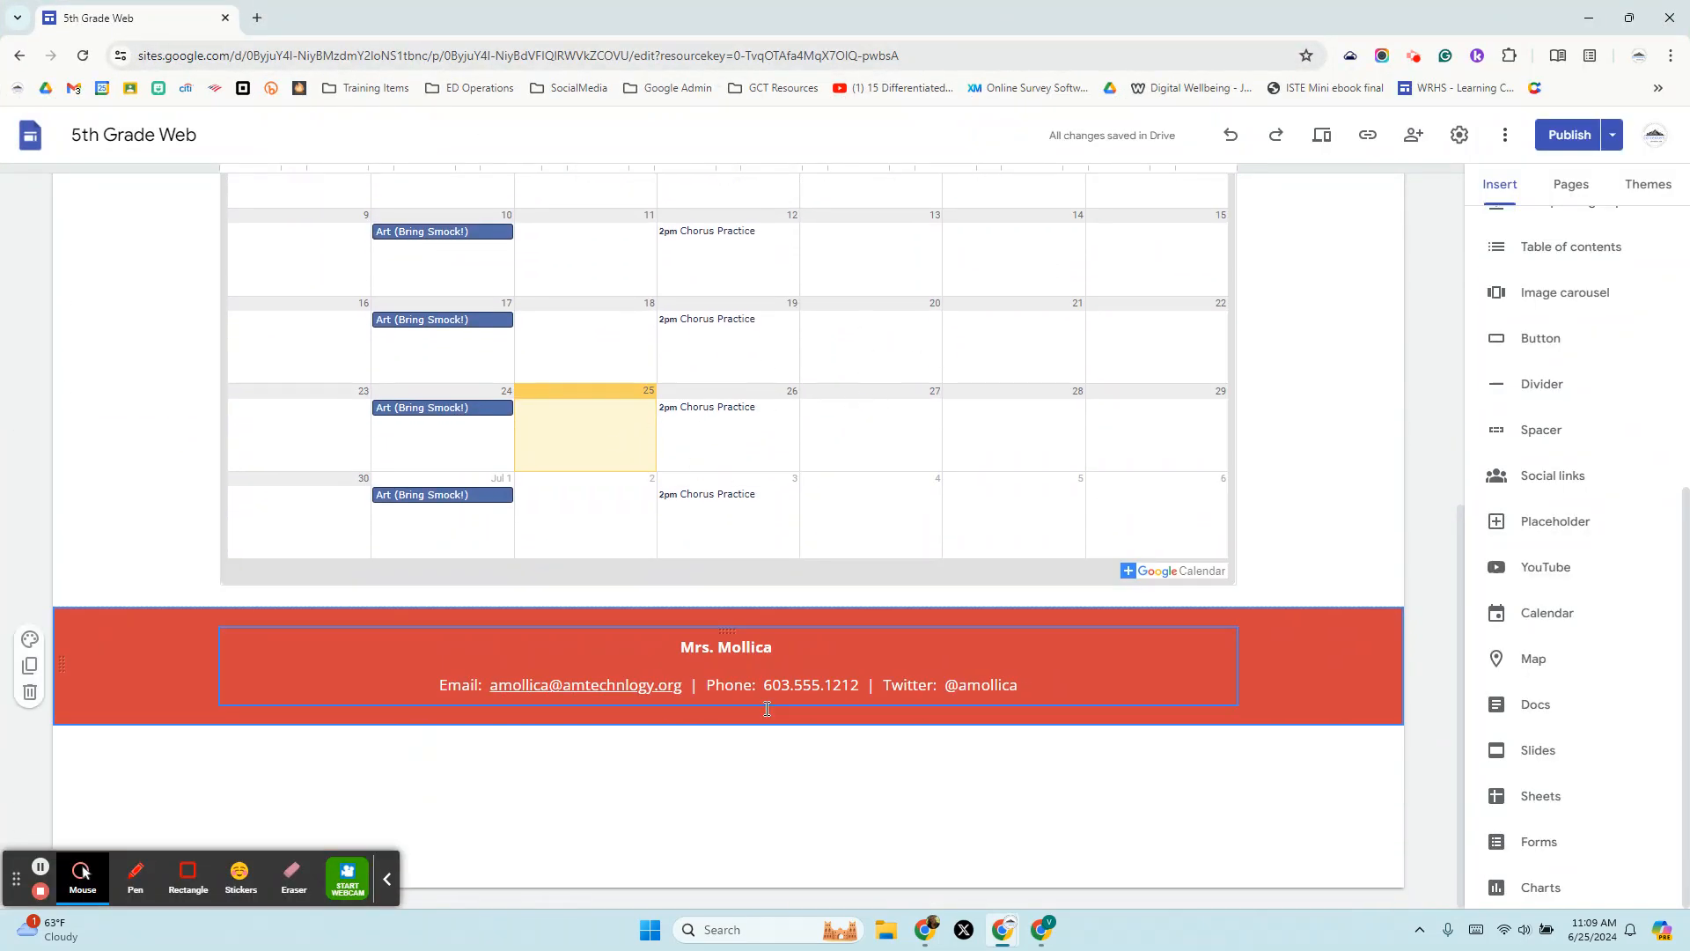
double_click(718, 801)
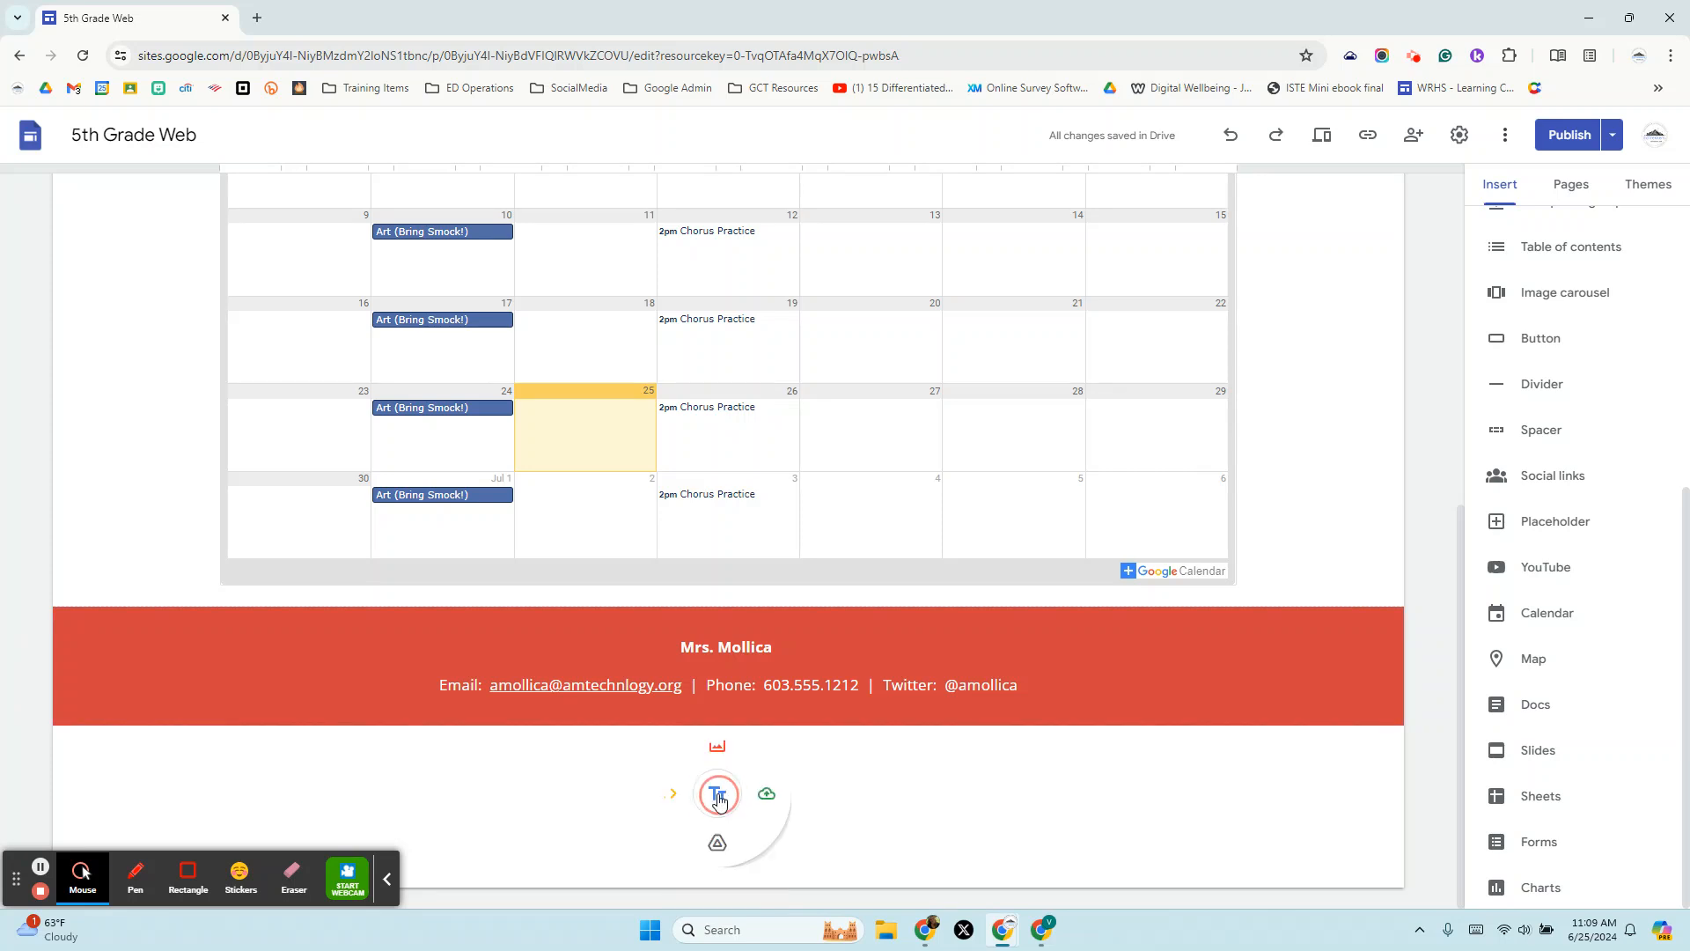
click(666, 796)
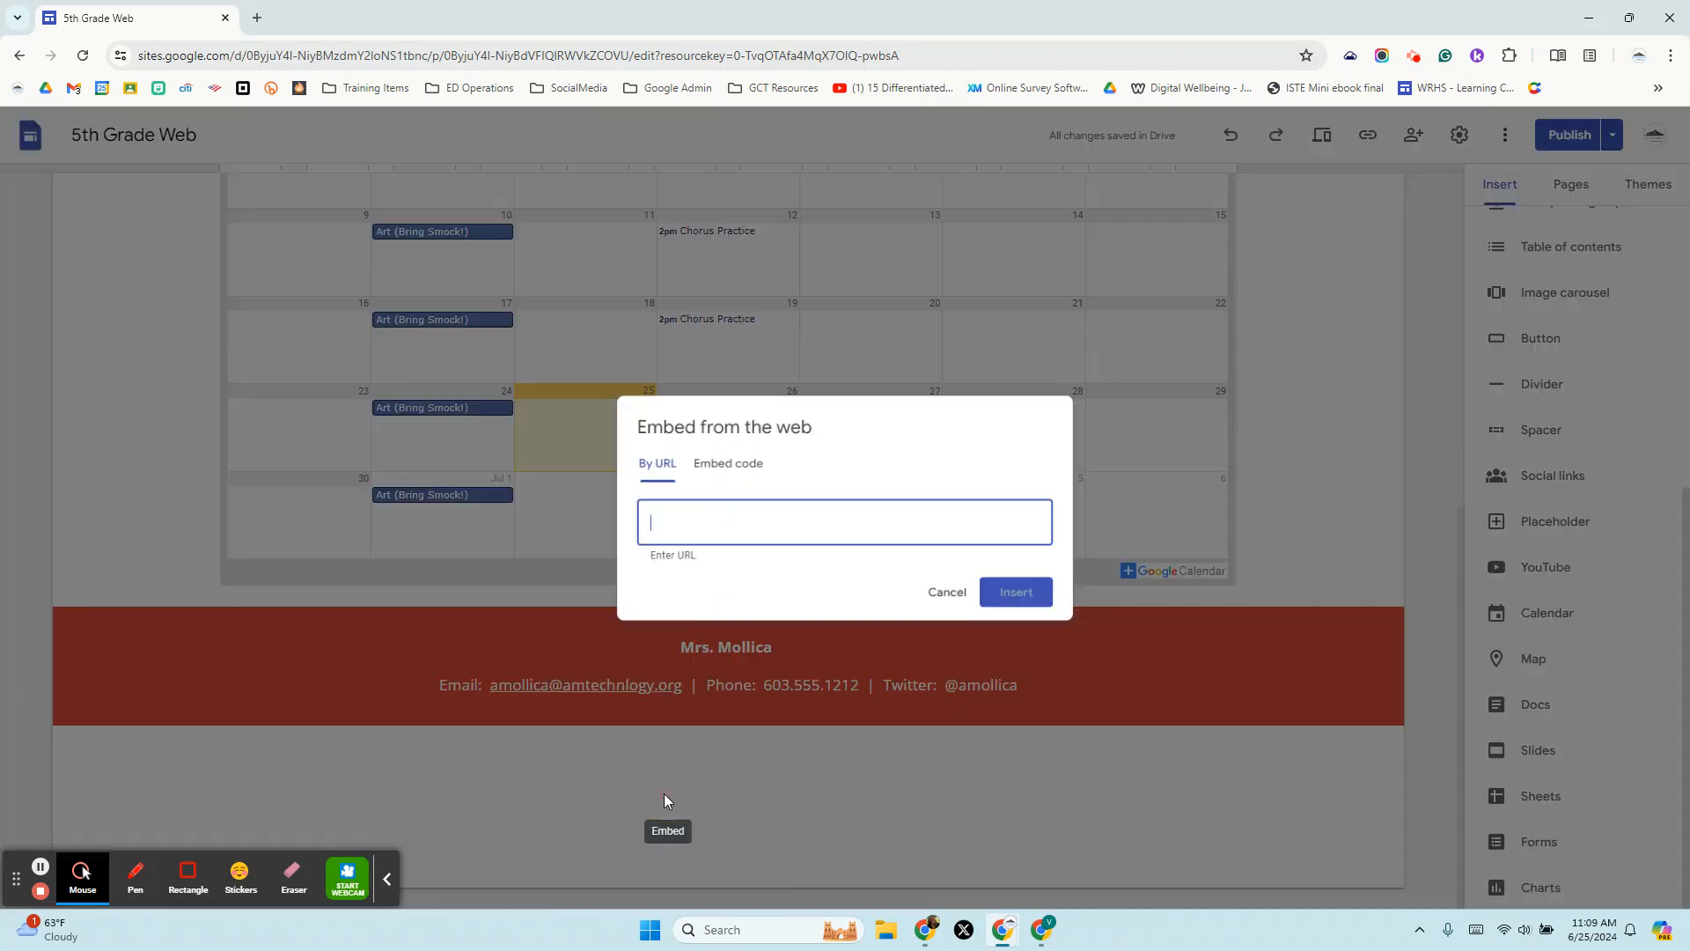
key(ctrl+v)
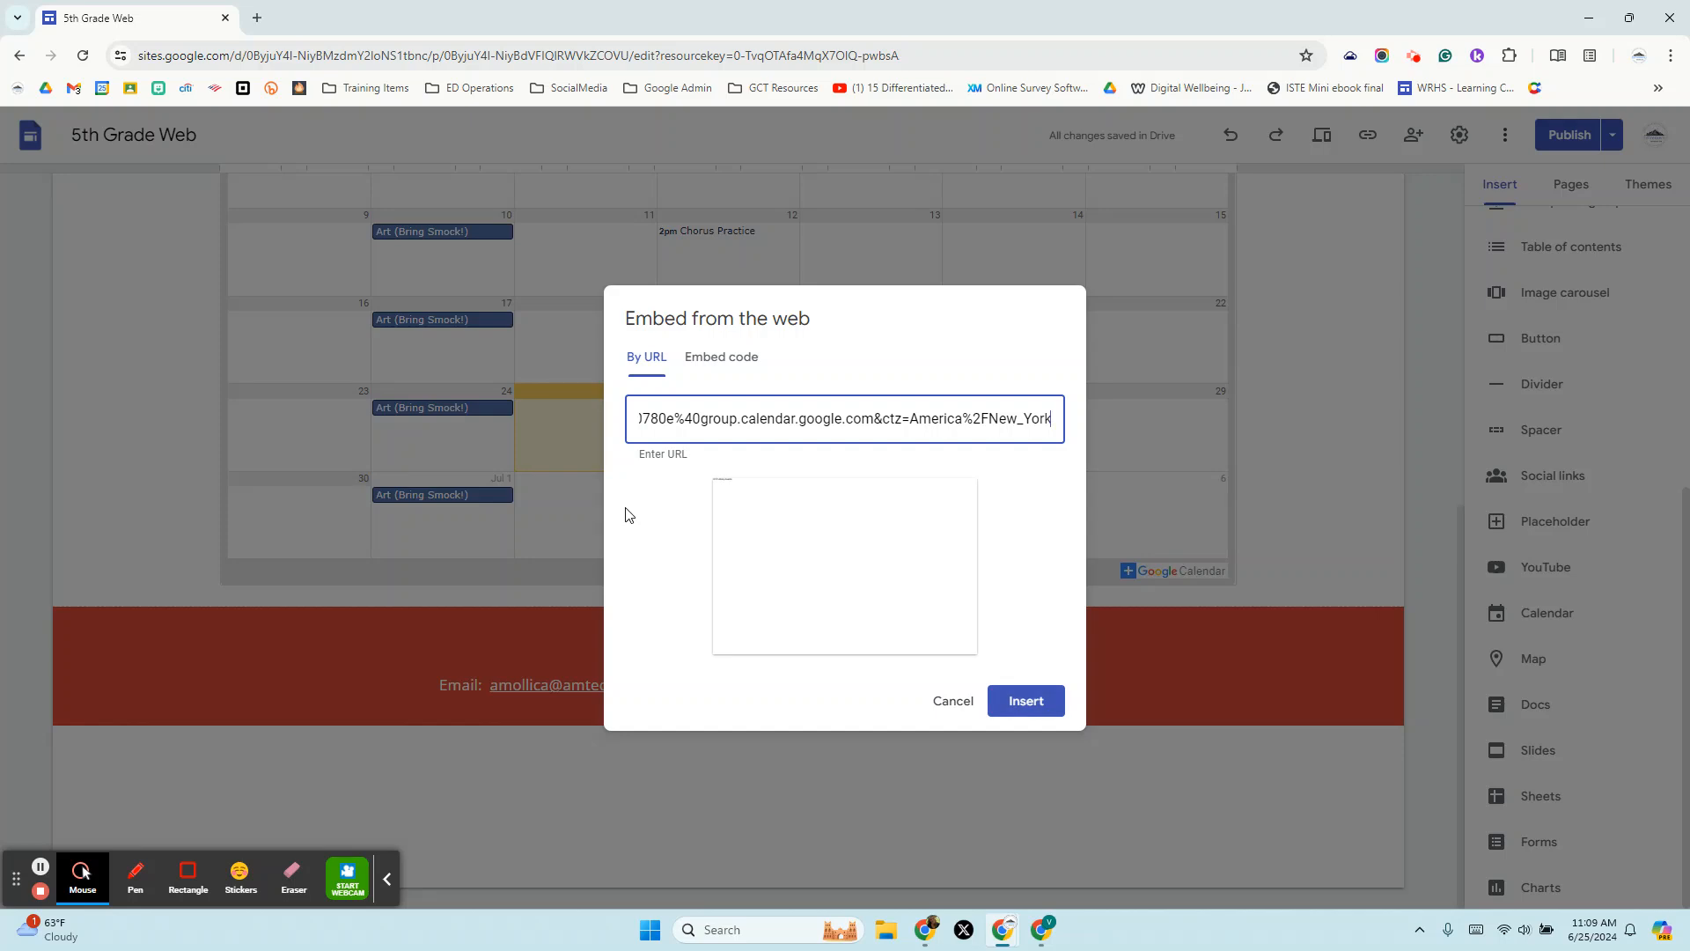
click(1048, 700)
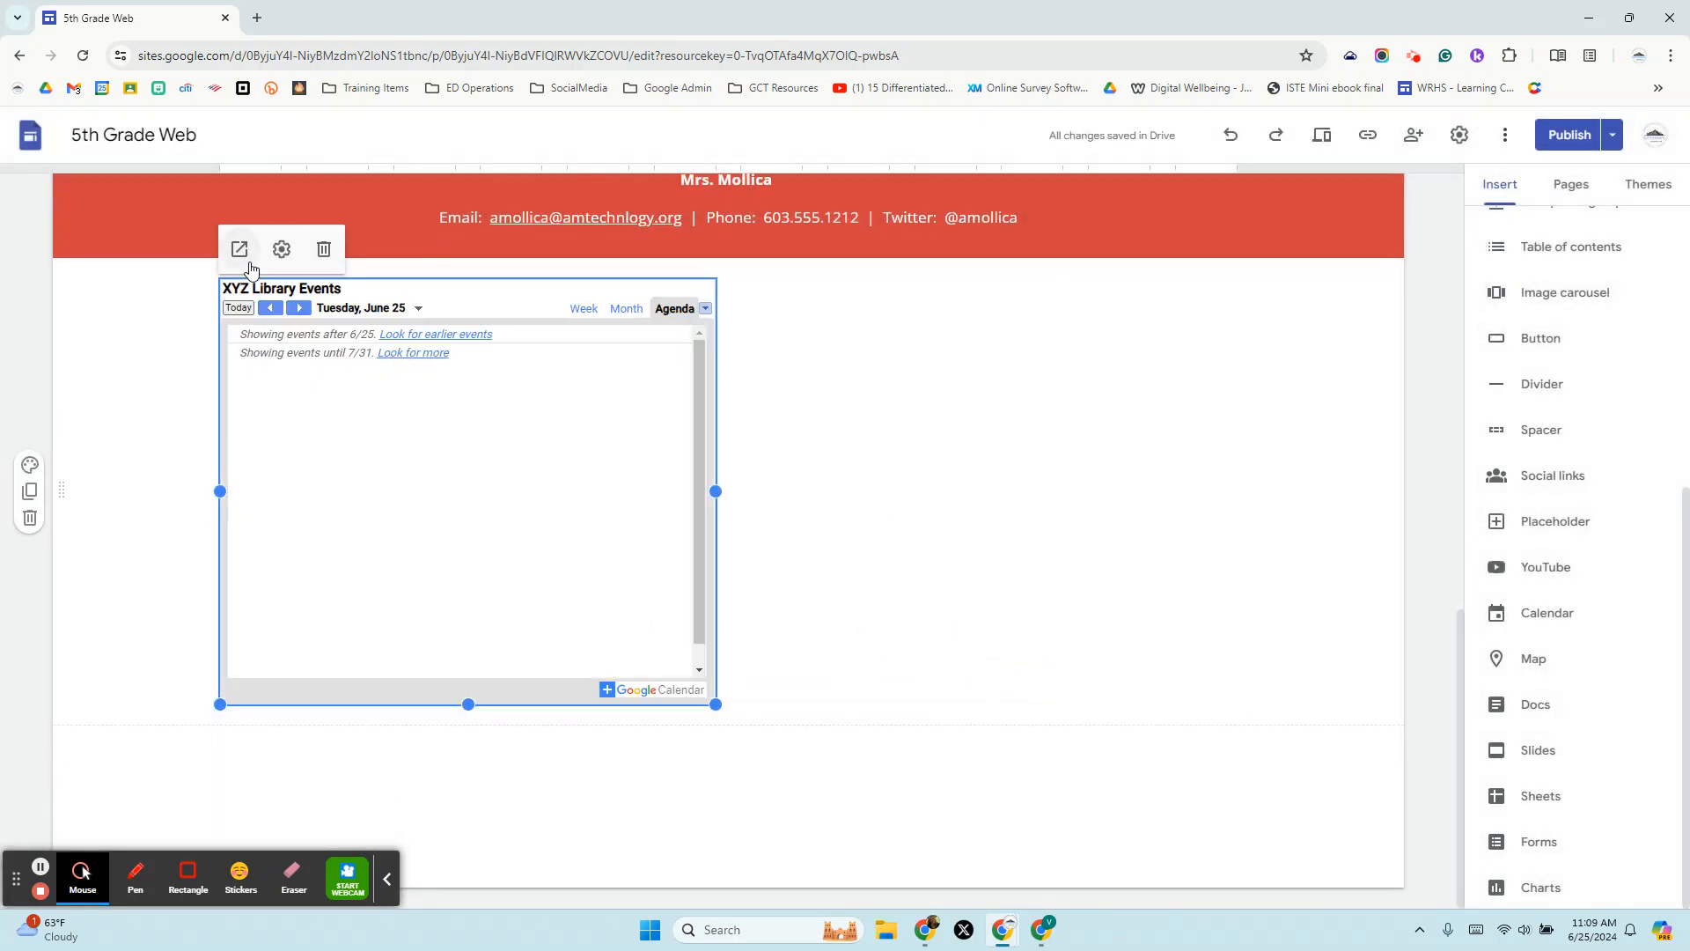
Review the embedded XYZ Library Events calendar's display settings and available view modes, keeping the Agenda mode
click(281, 251)
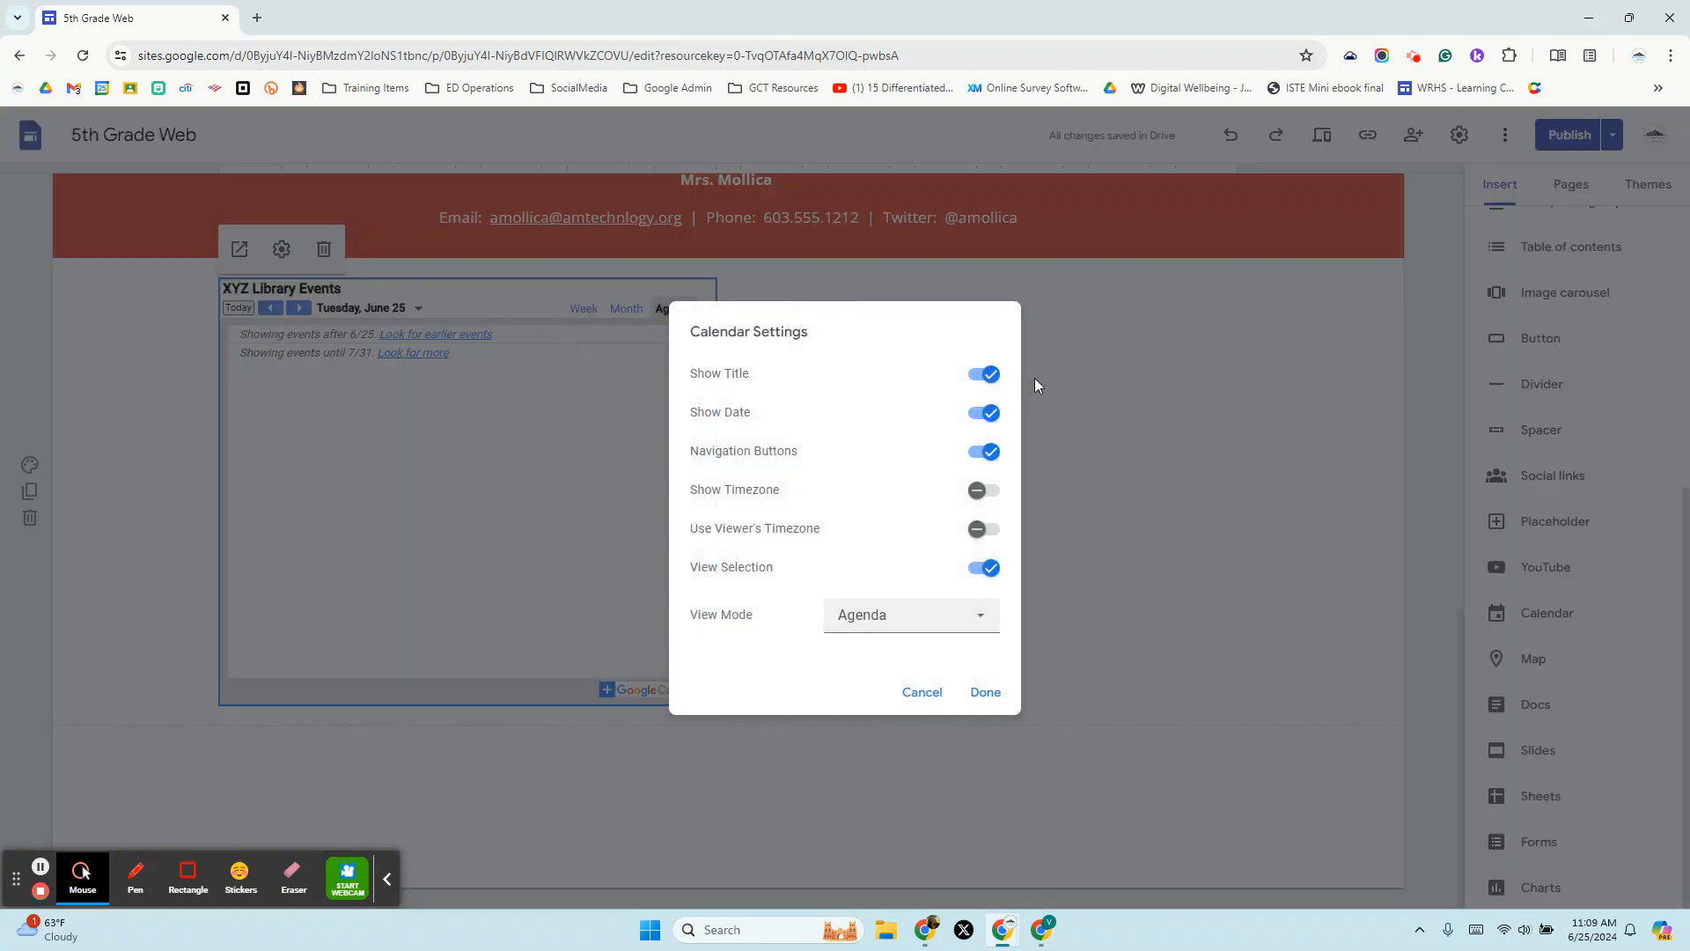
click(924, 627)
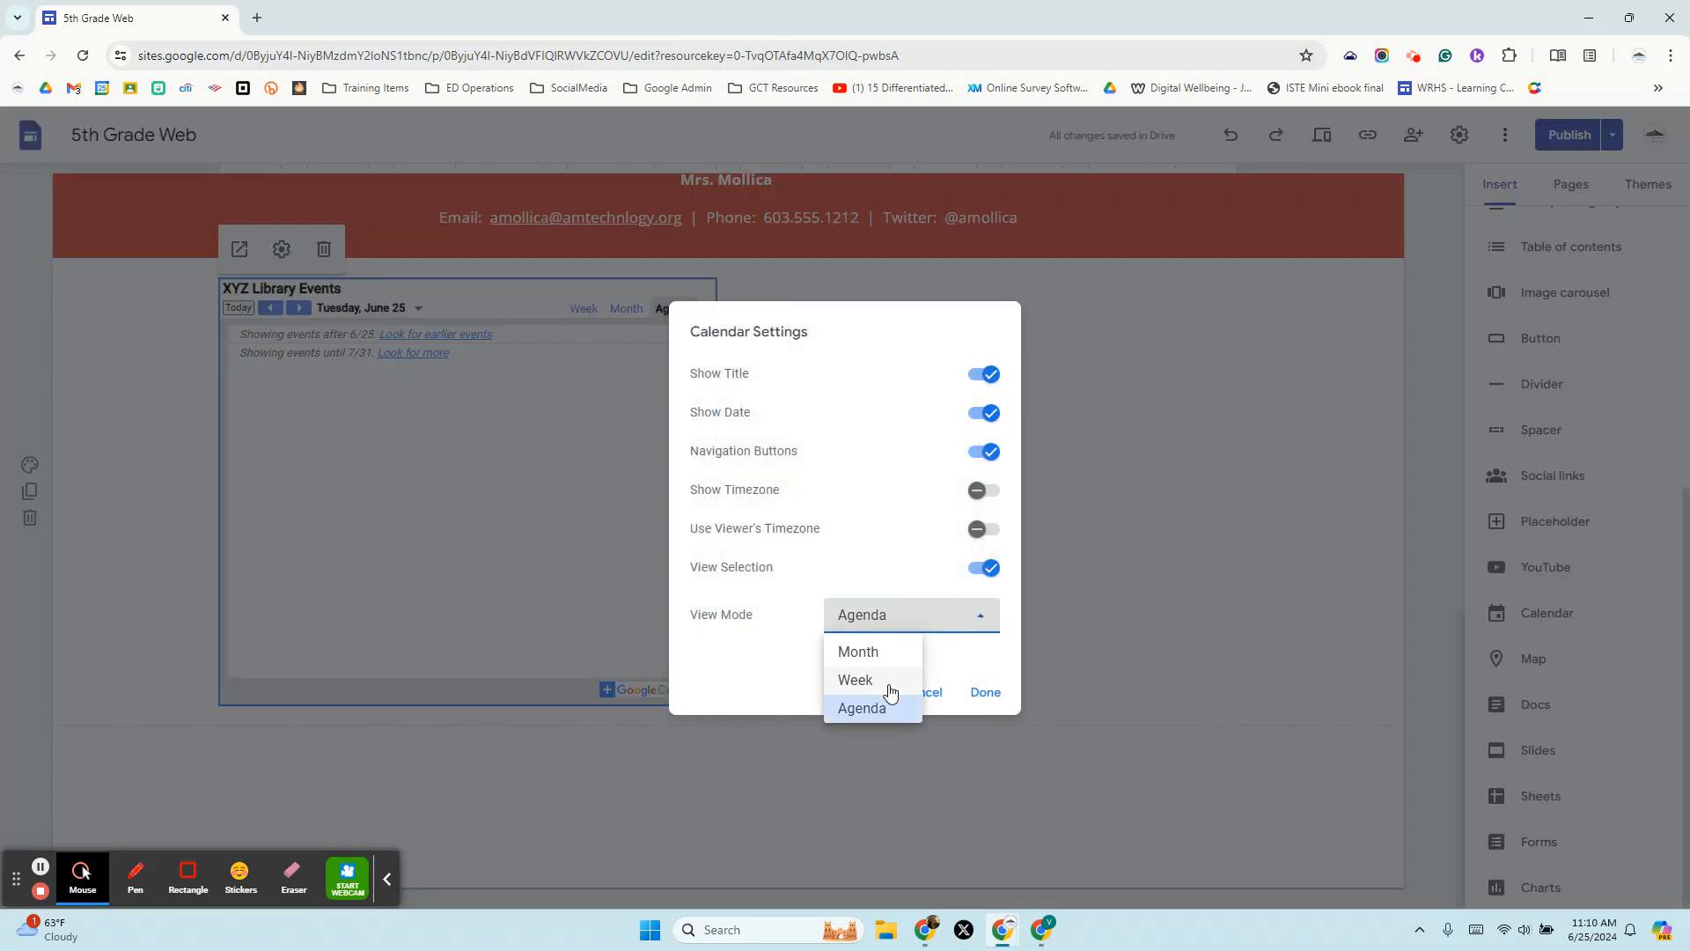
click(984, 691)
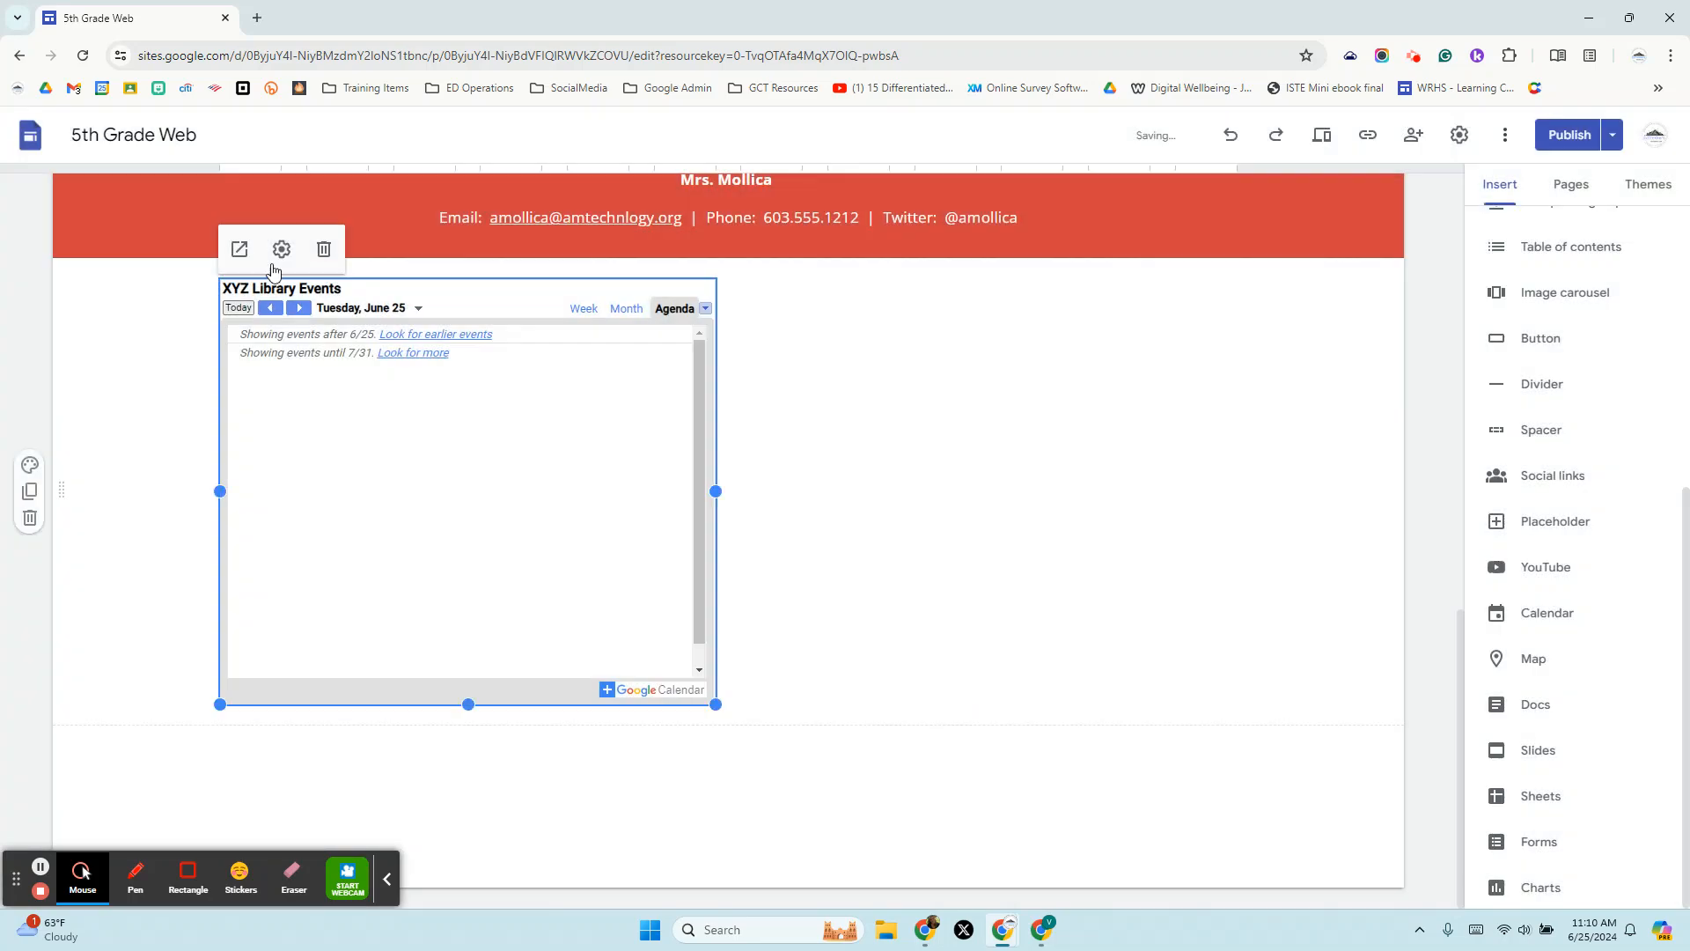
Remove the embedded XYZ Library Events calendar from the section below the red contact banner
click(321, 251)
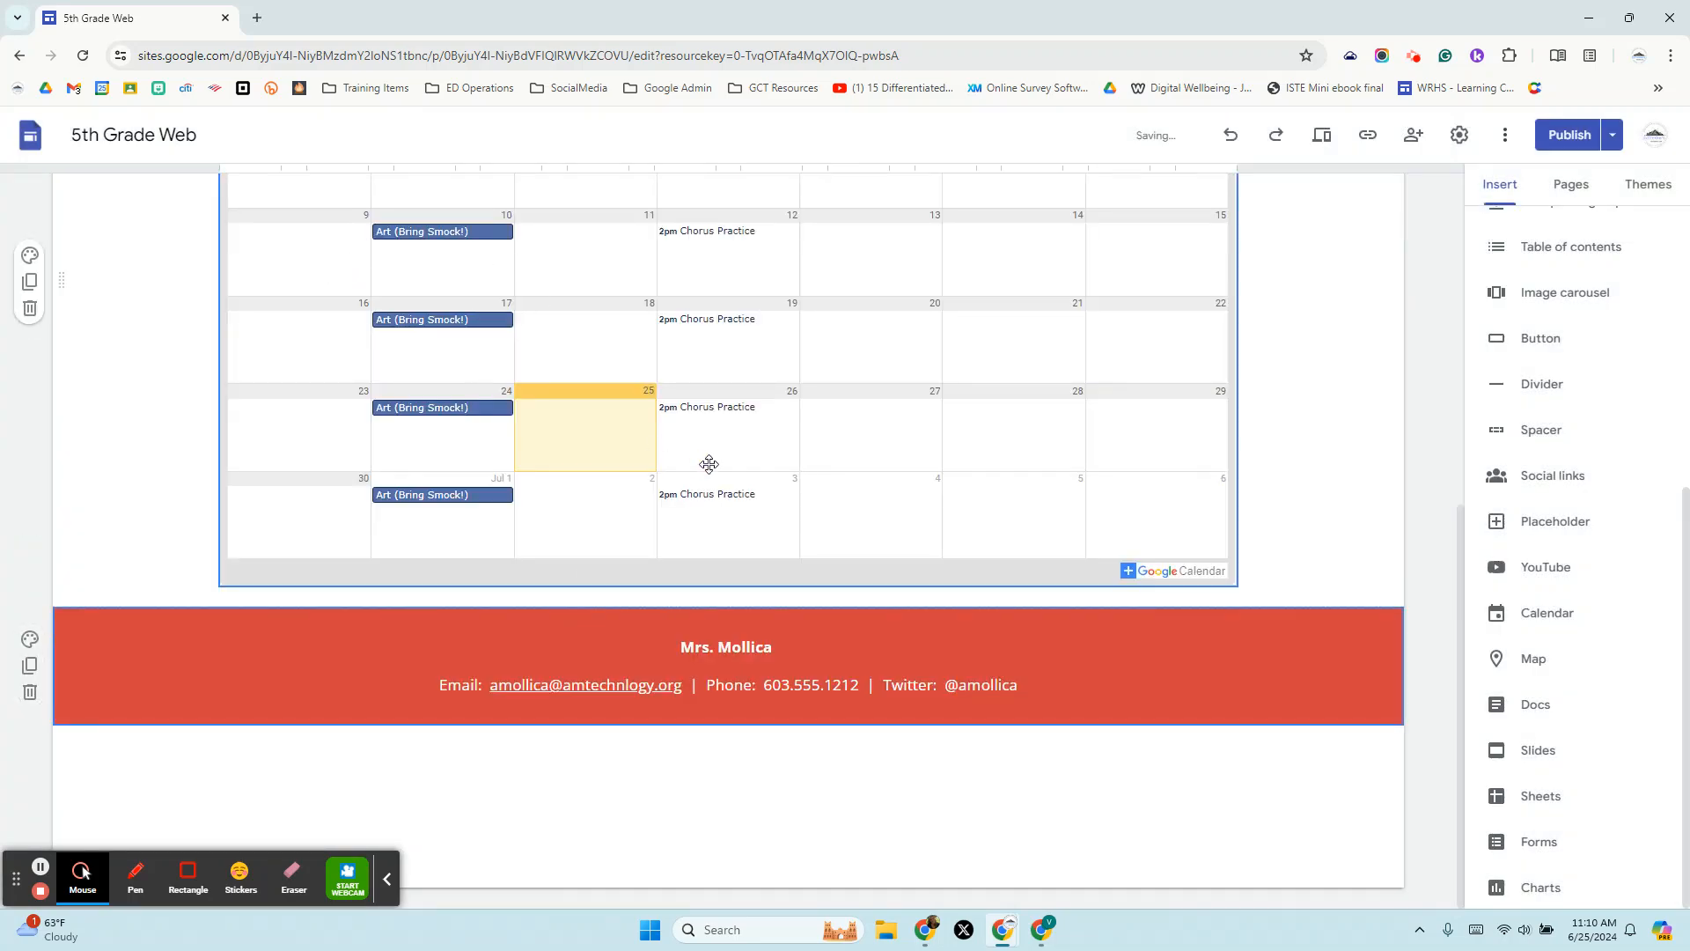
scroll(709, 458, up, 3)
scroll(810, 453, down, 5)
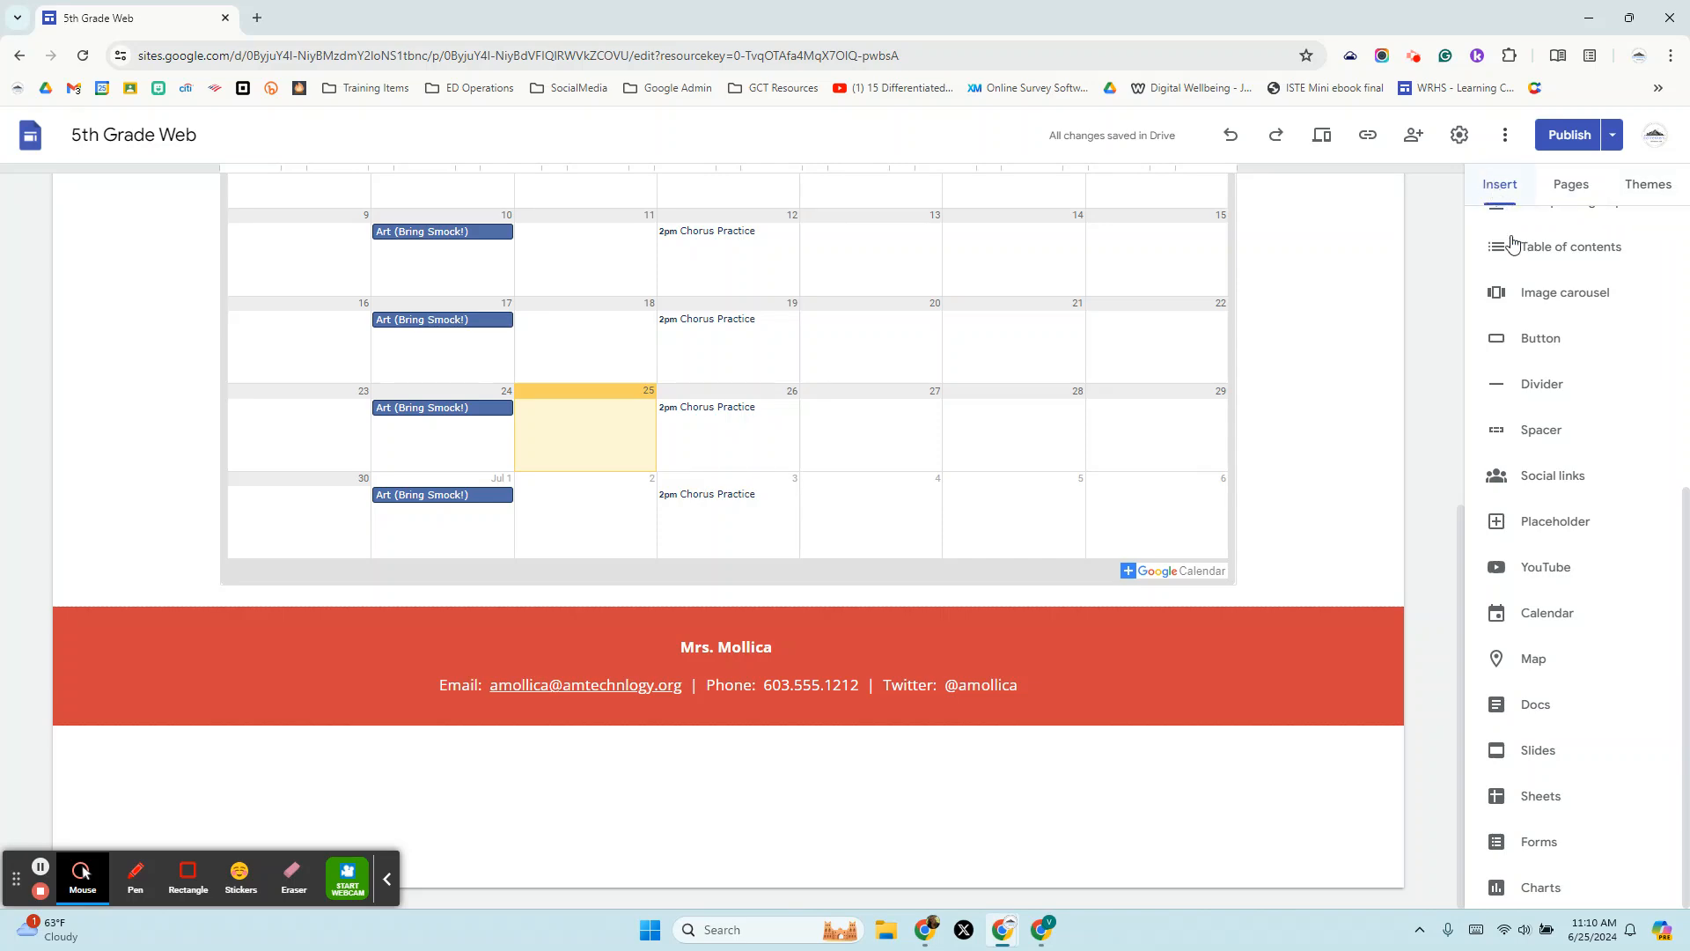
click(1530, 624)
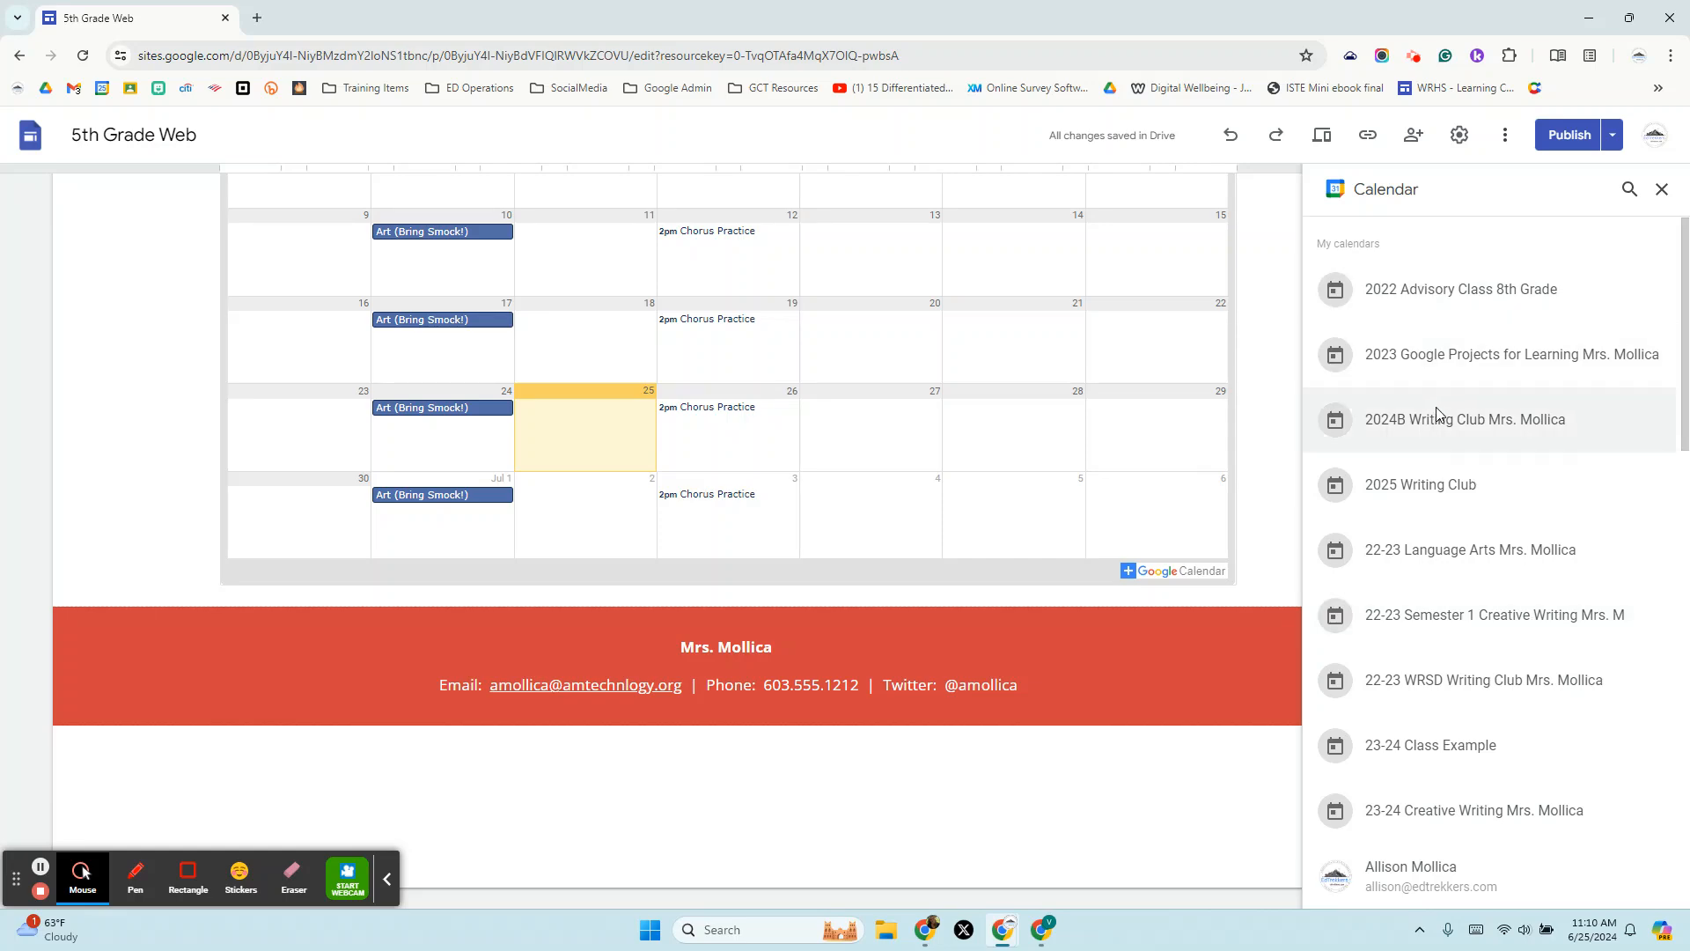
scroll(1439, 421, down, 15)
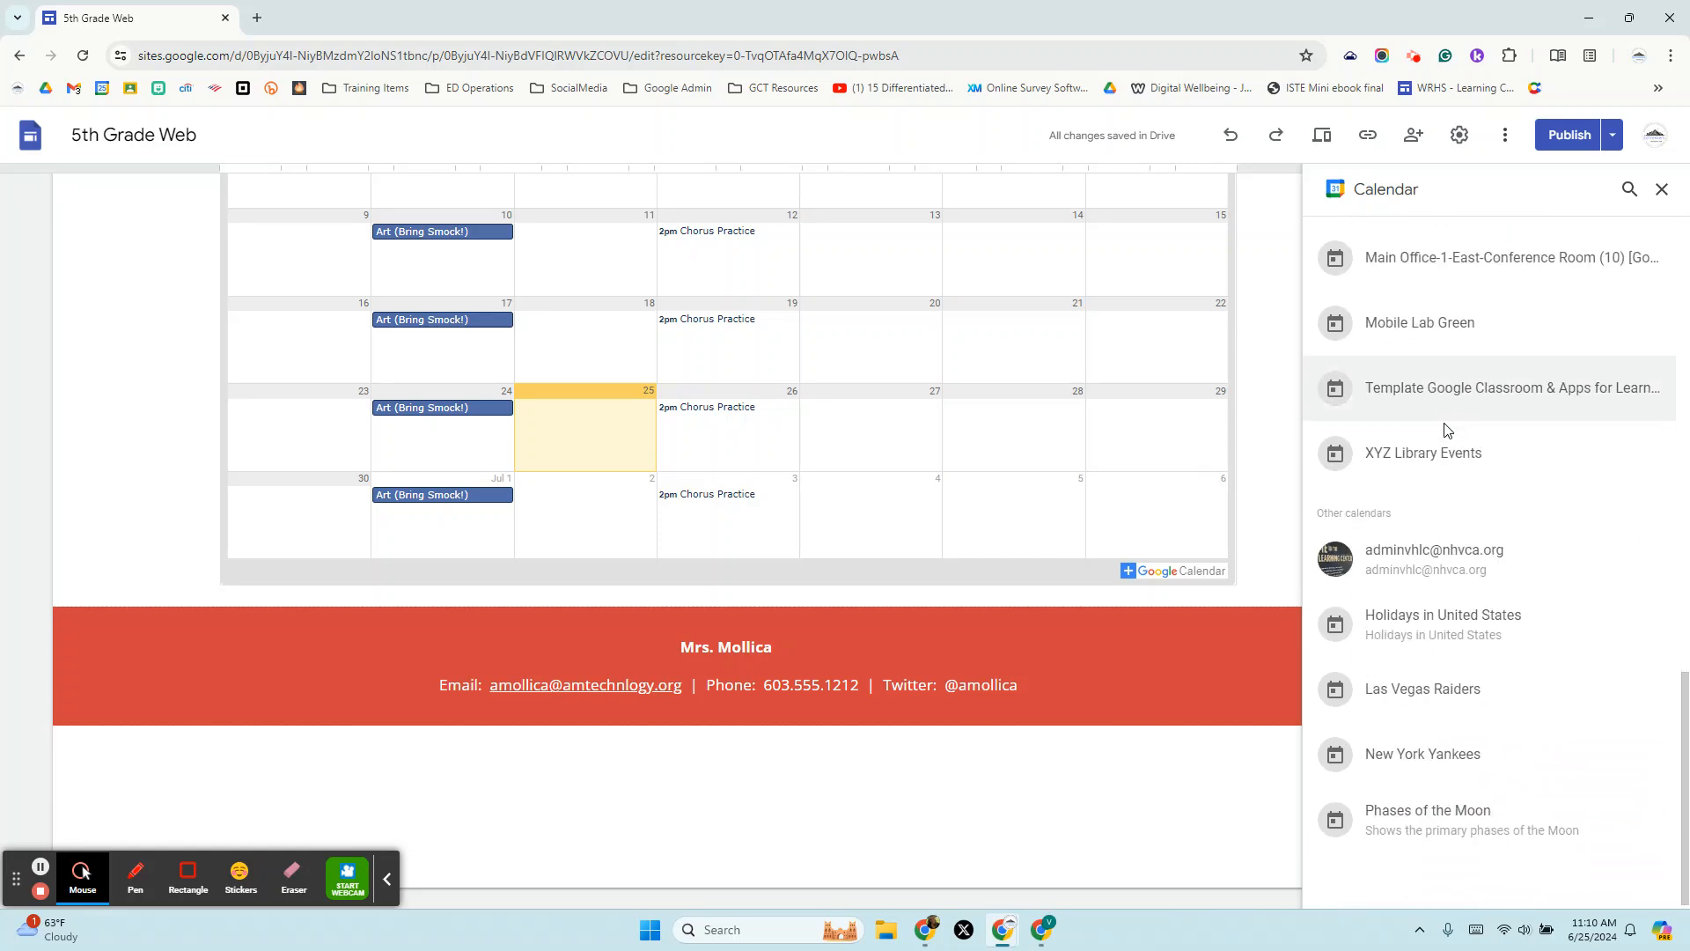
click(1445, 437)
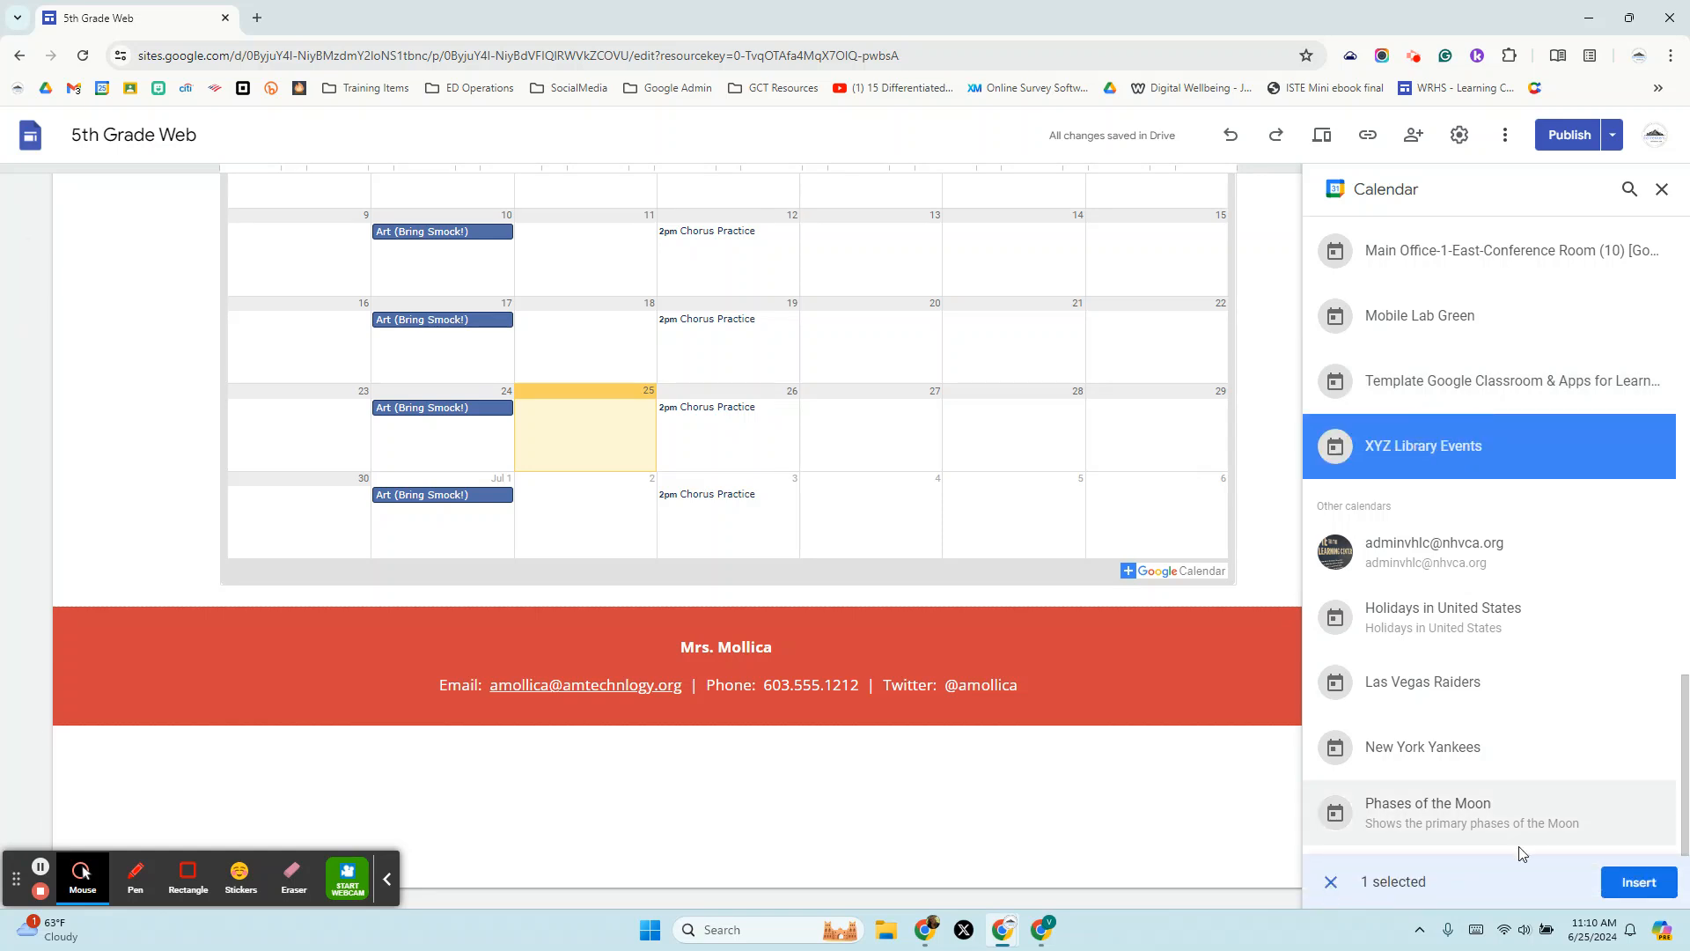
click(1330, 883)
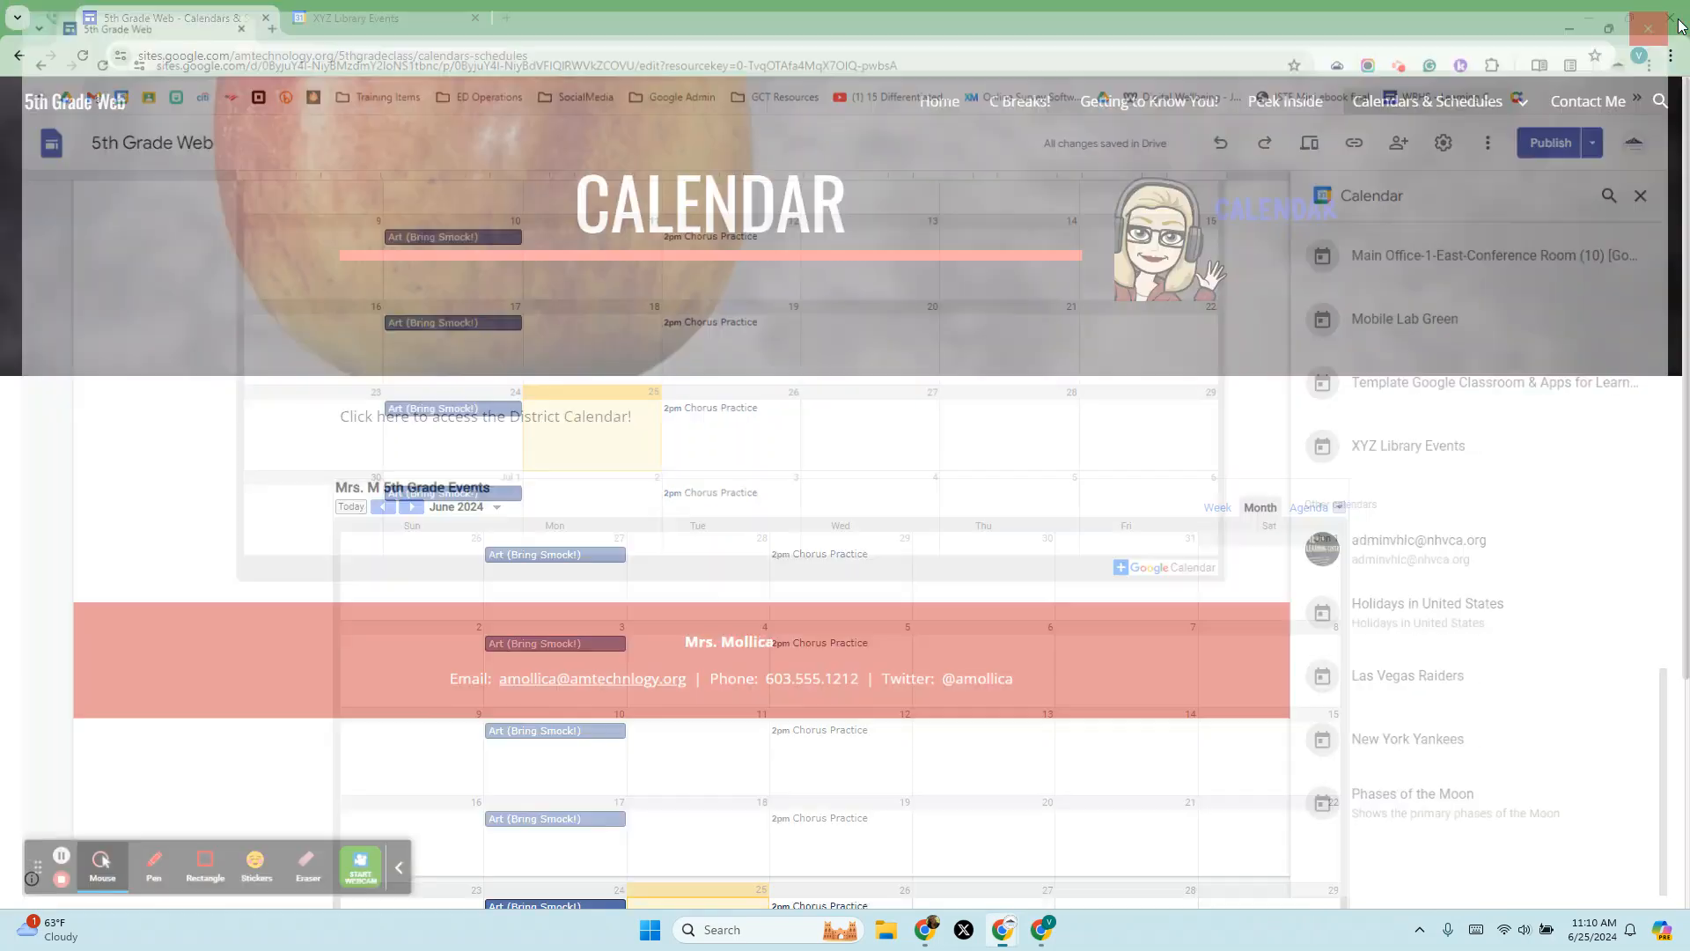
Close the site editor window, check the public XYZ Library Events calendar page, and get back to the Google Calendar settings window
click(1670, 17)
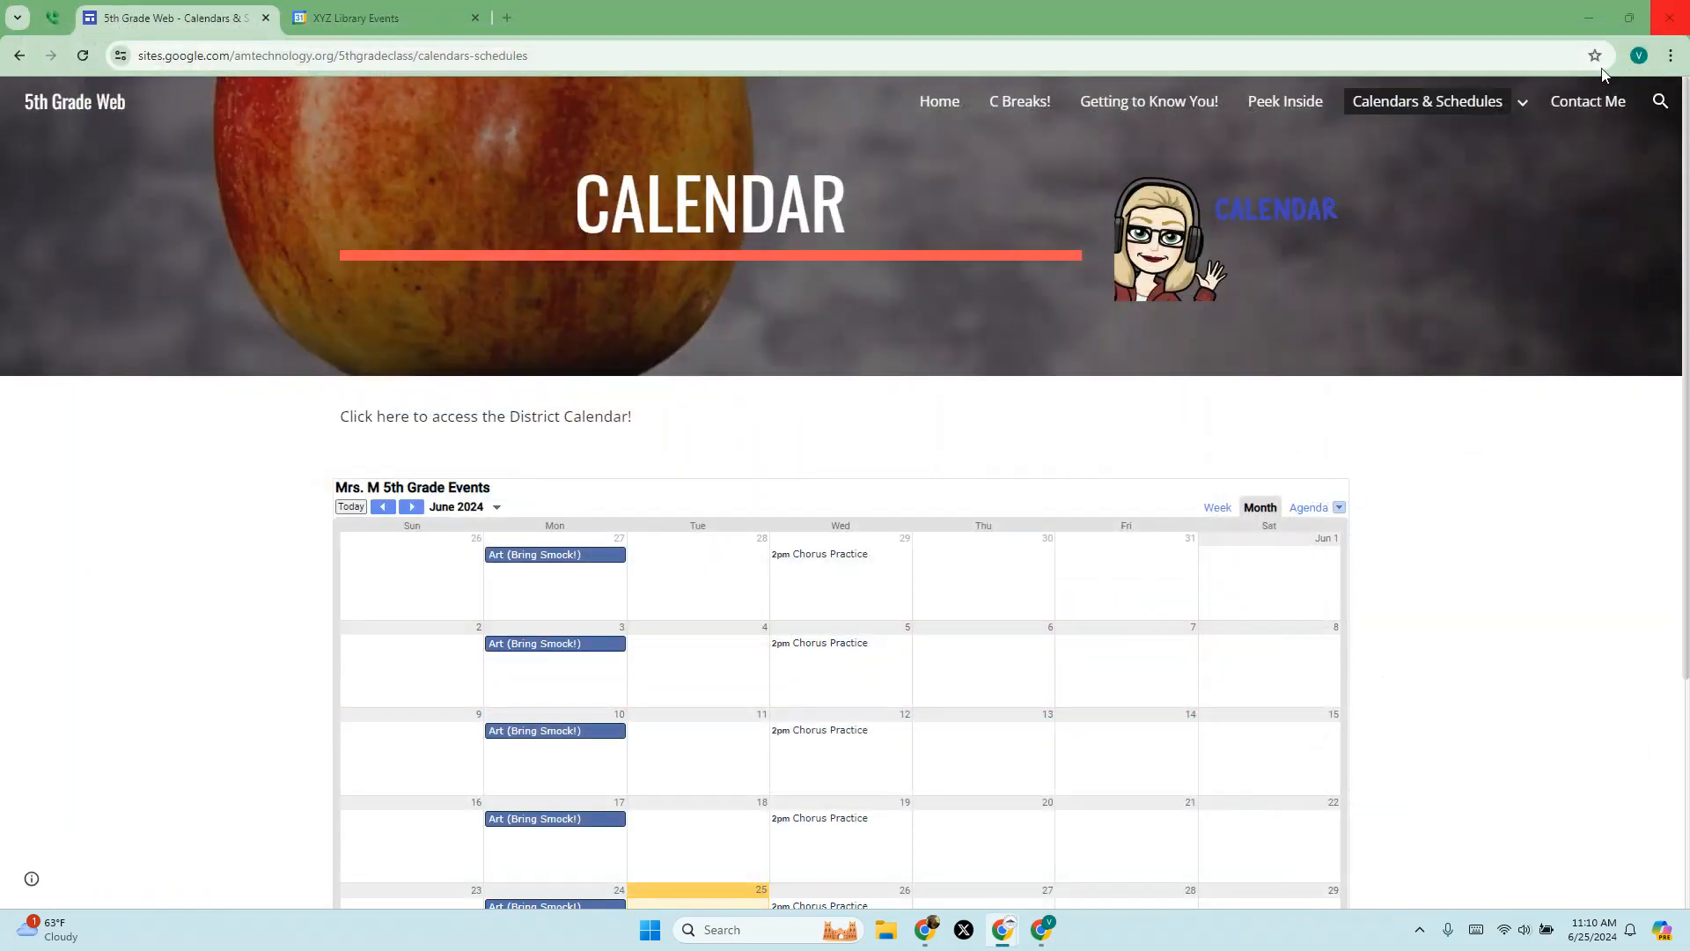
click(379, 17)
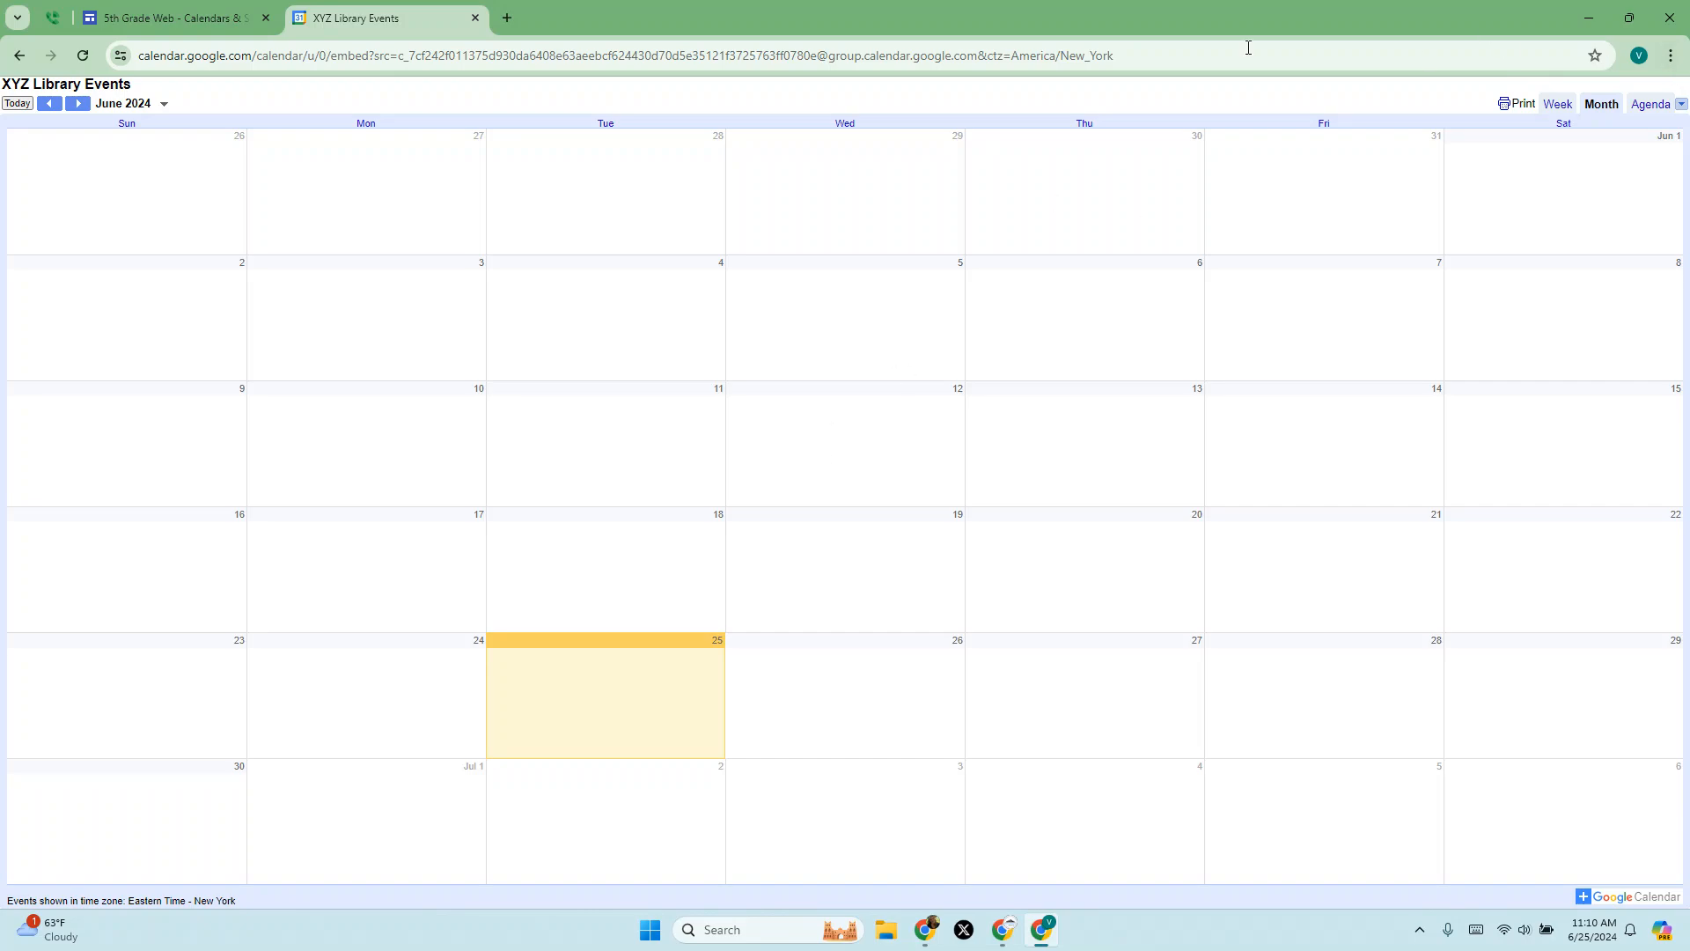
click(1589, 17)
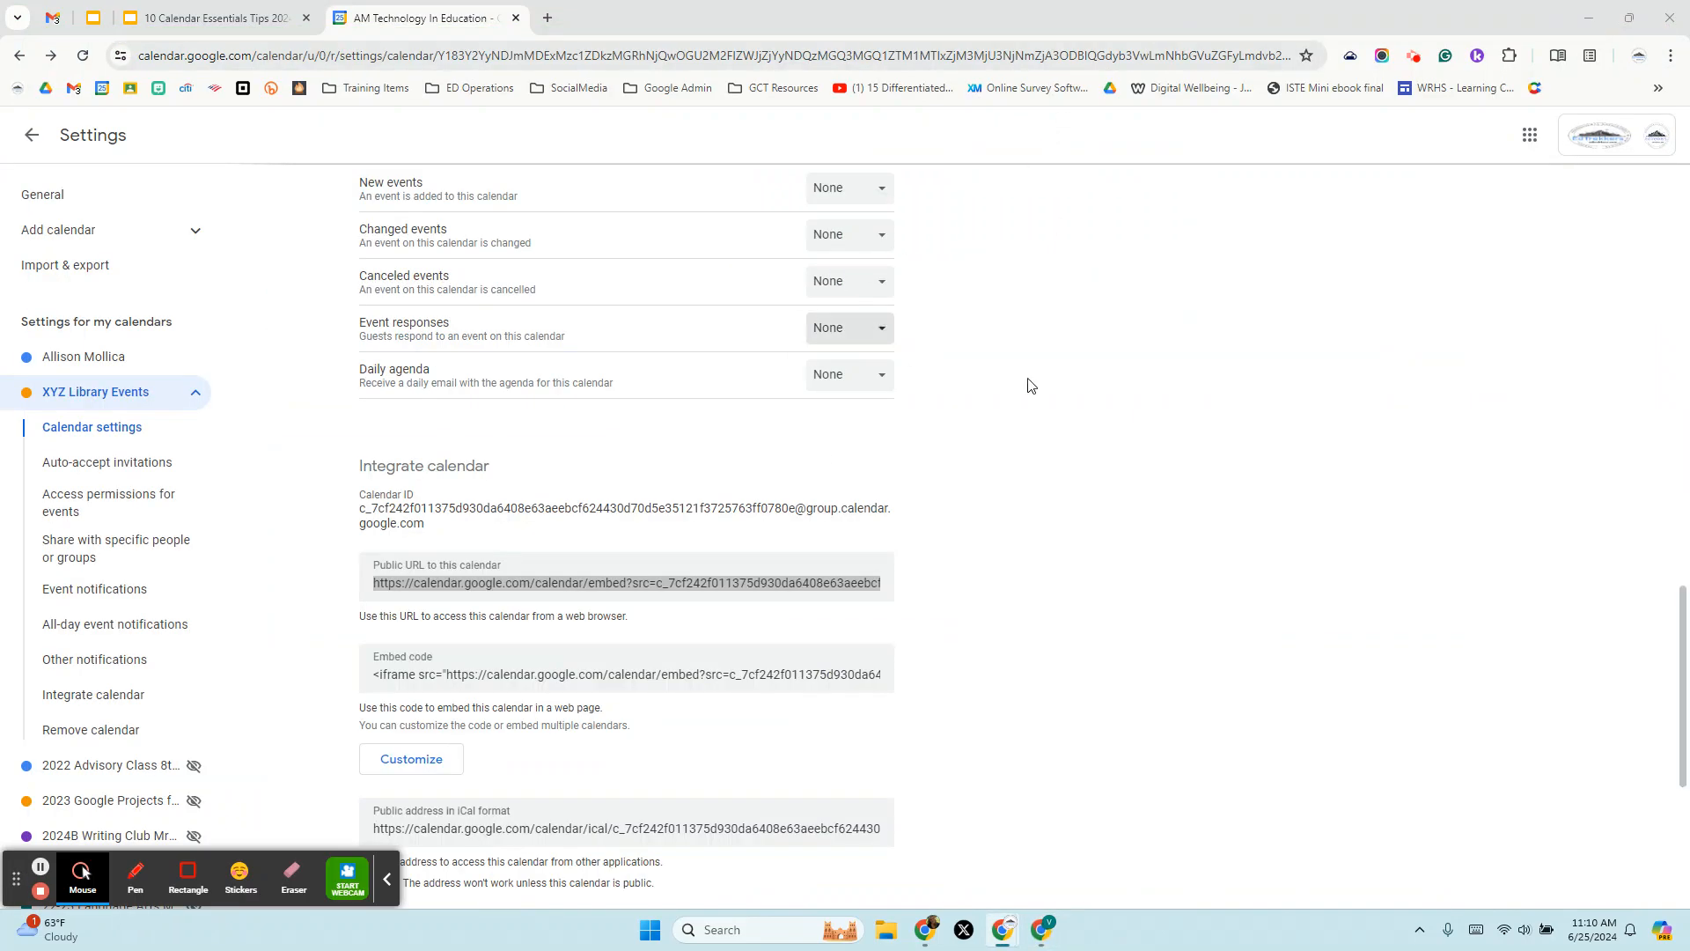
Return from the settings to the July 2024 month view and show the primary and Gmail calendars alongside XYZ Library Events
click(113, 395)
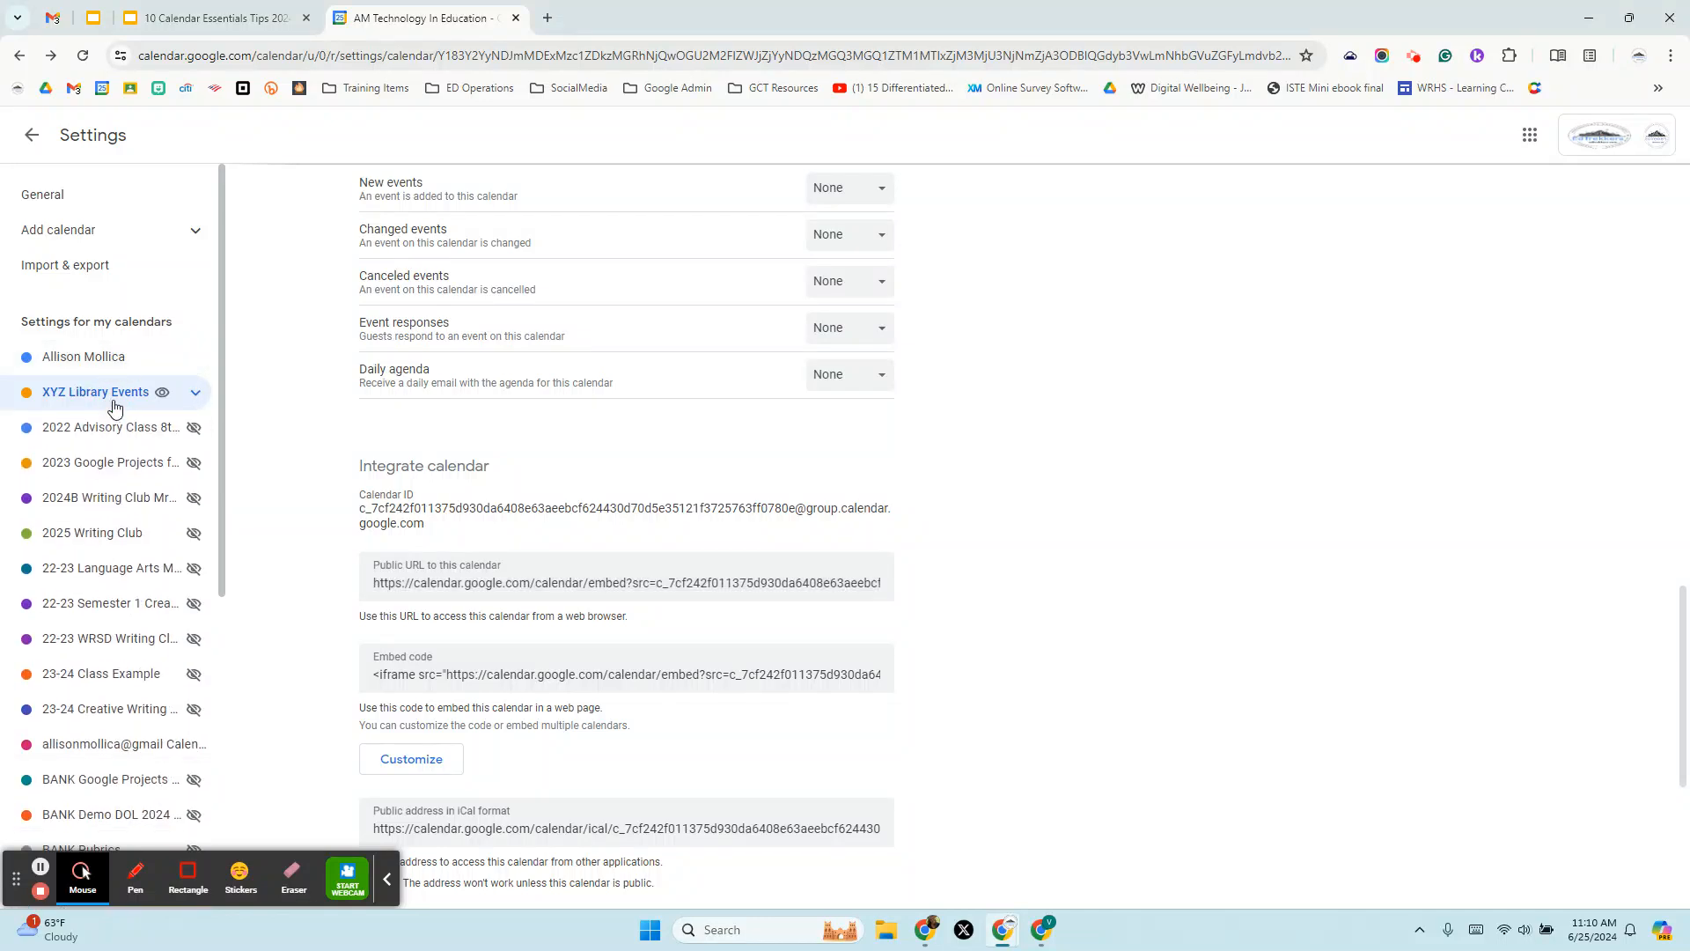
click(32, 135)
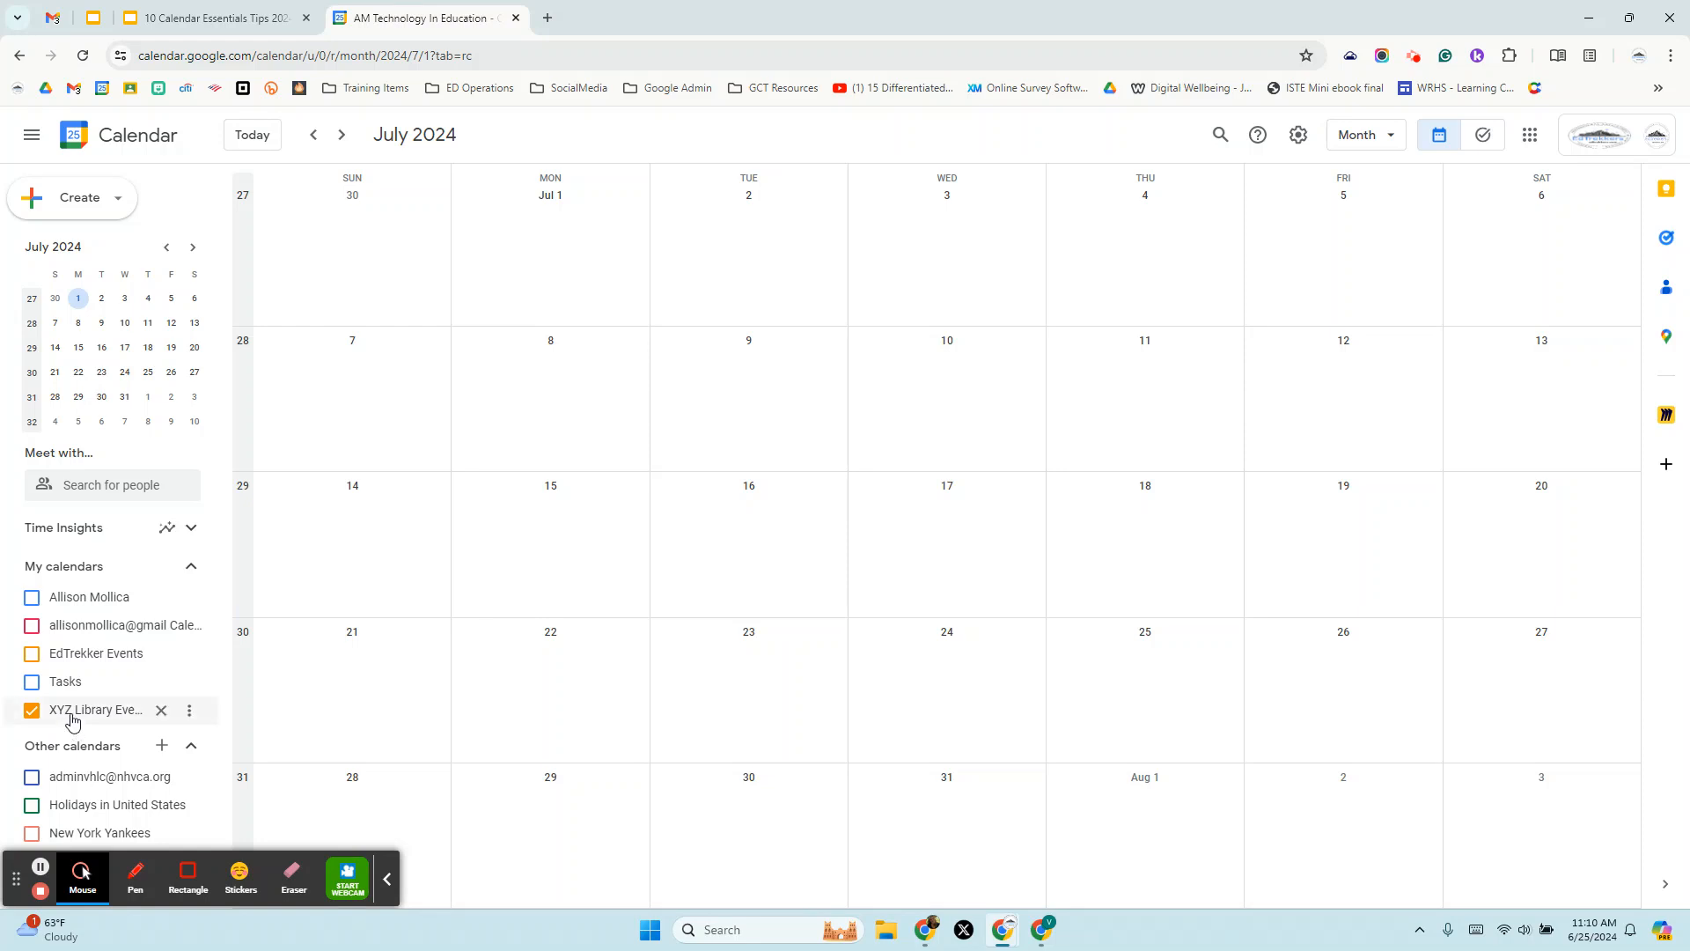
click(387, 884)
click(35, 595)
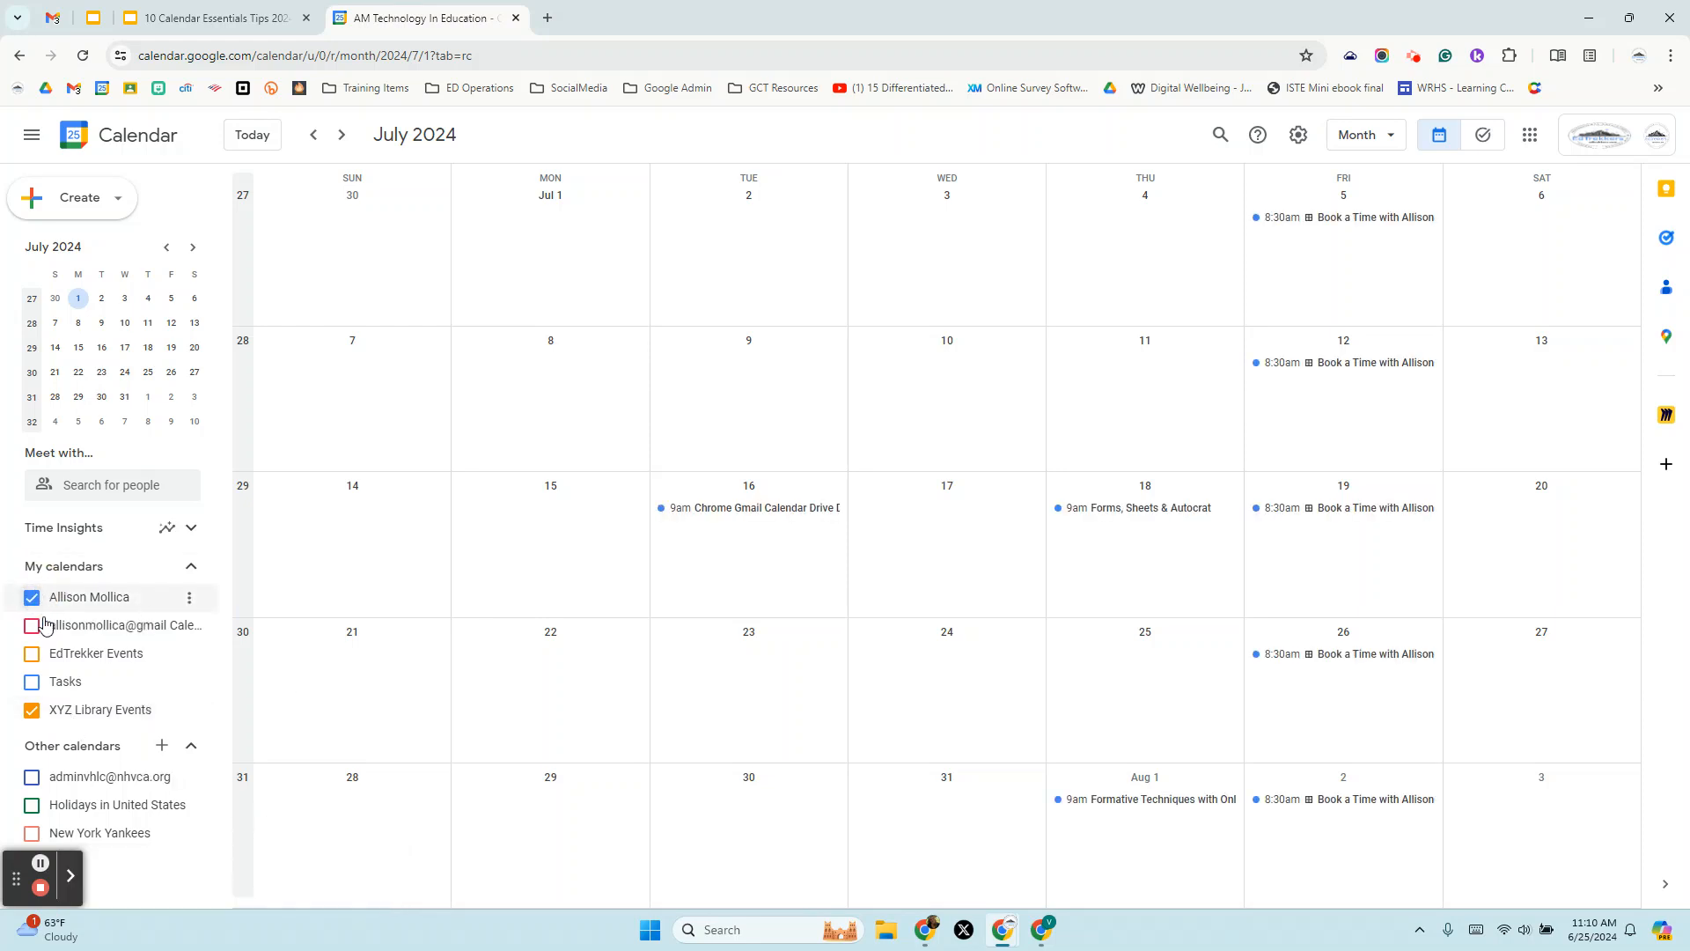
click(33, 626)
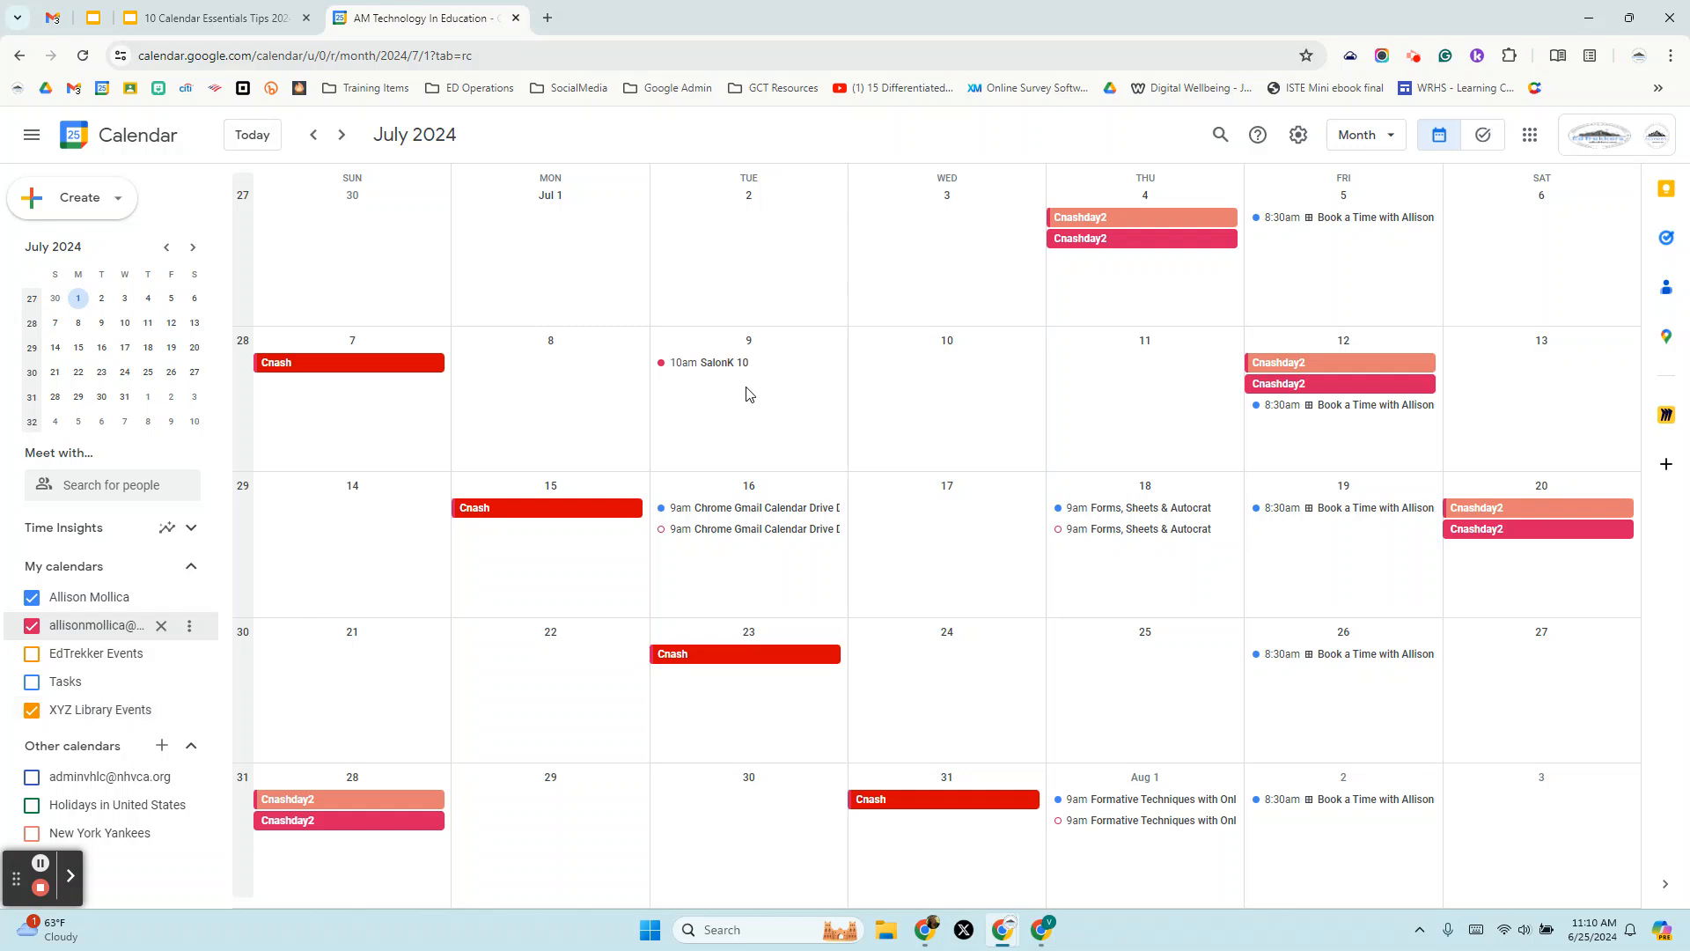
Start a new event titled "Arts & Crafts" on Wednesday, July 24, 2024
click(913, 711)
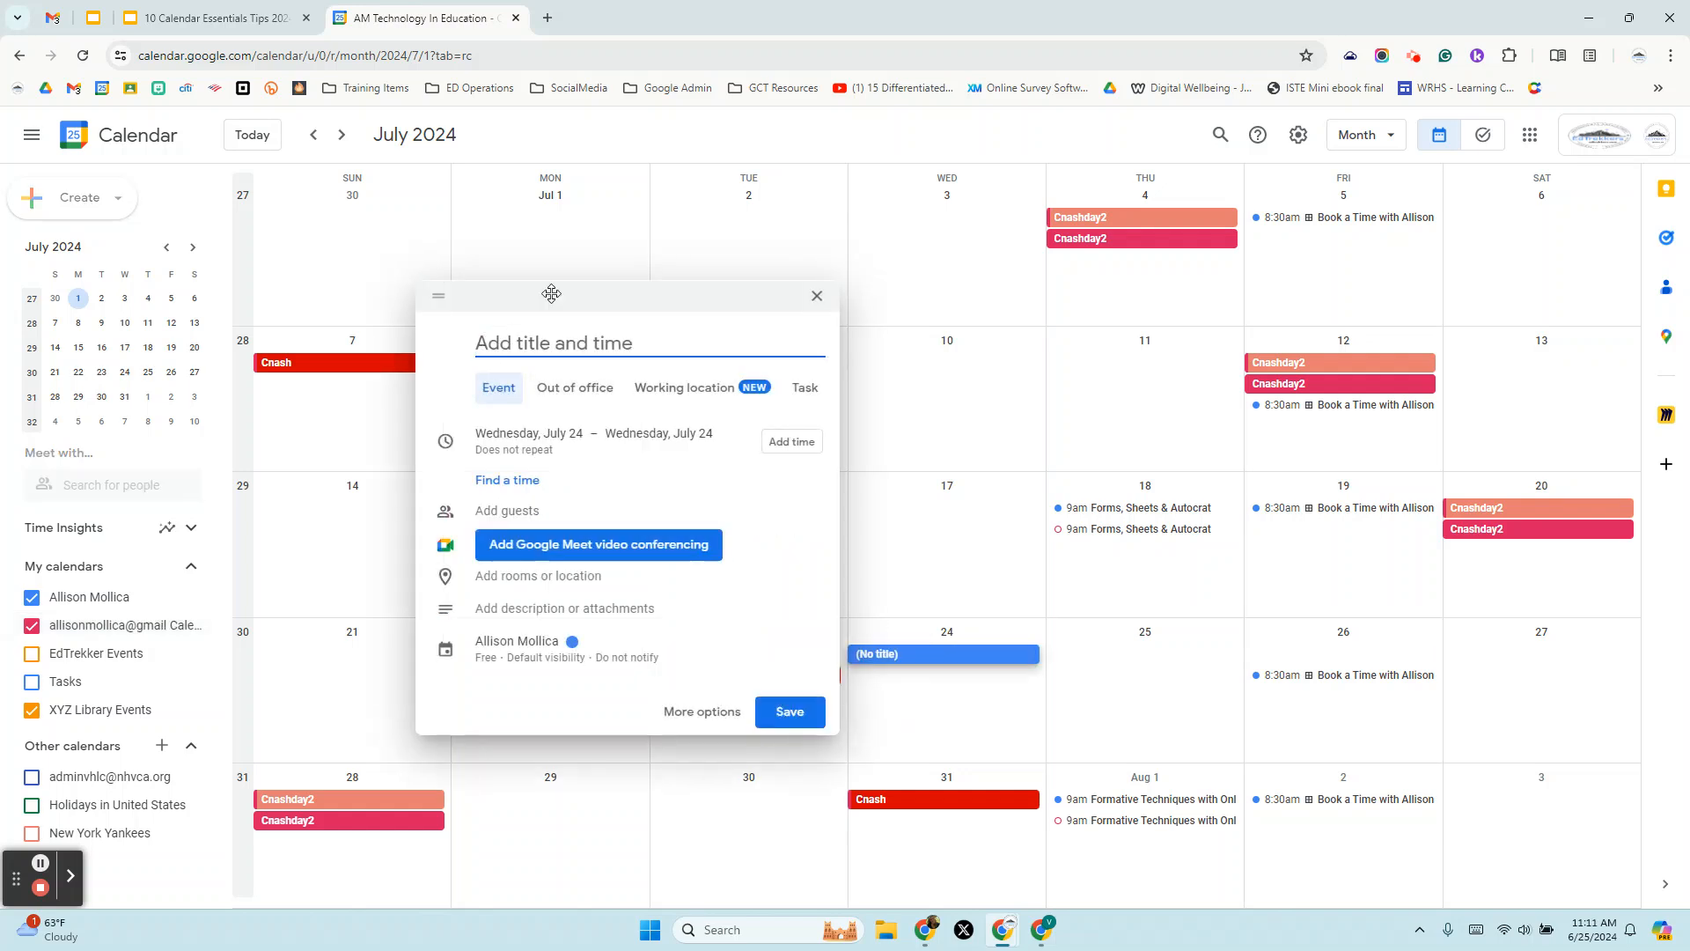
text(Art)
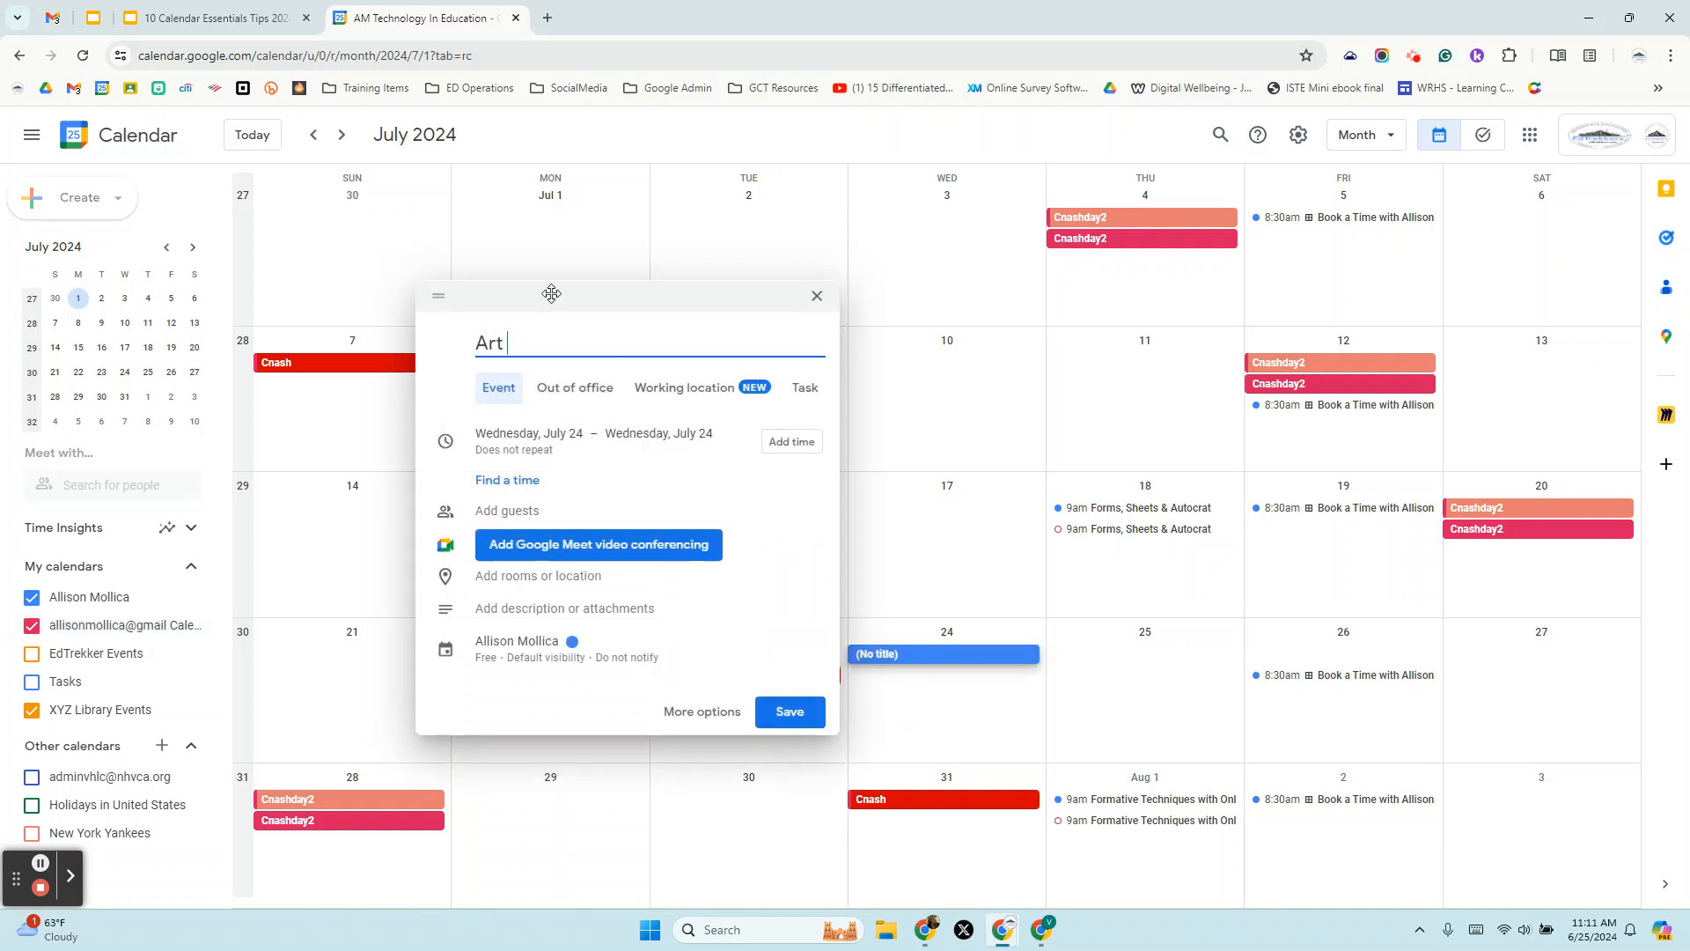
text(s & Crafts)
Set the Arts & Crafts event to run from 6:00pm to 8:00pm
click(791, 441)
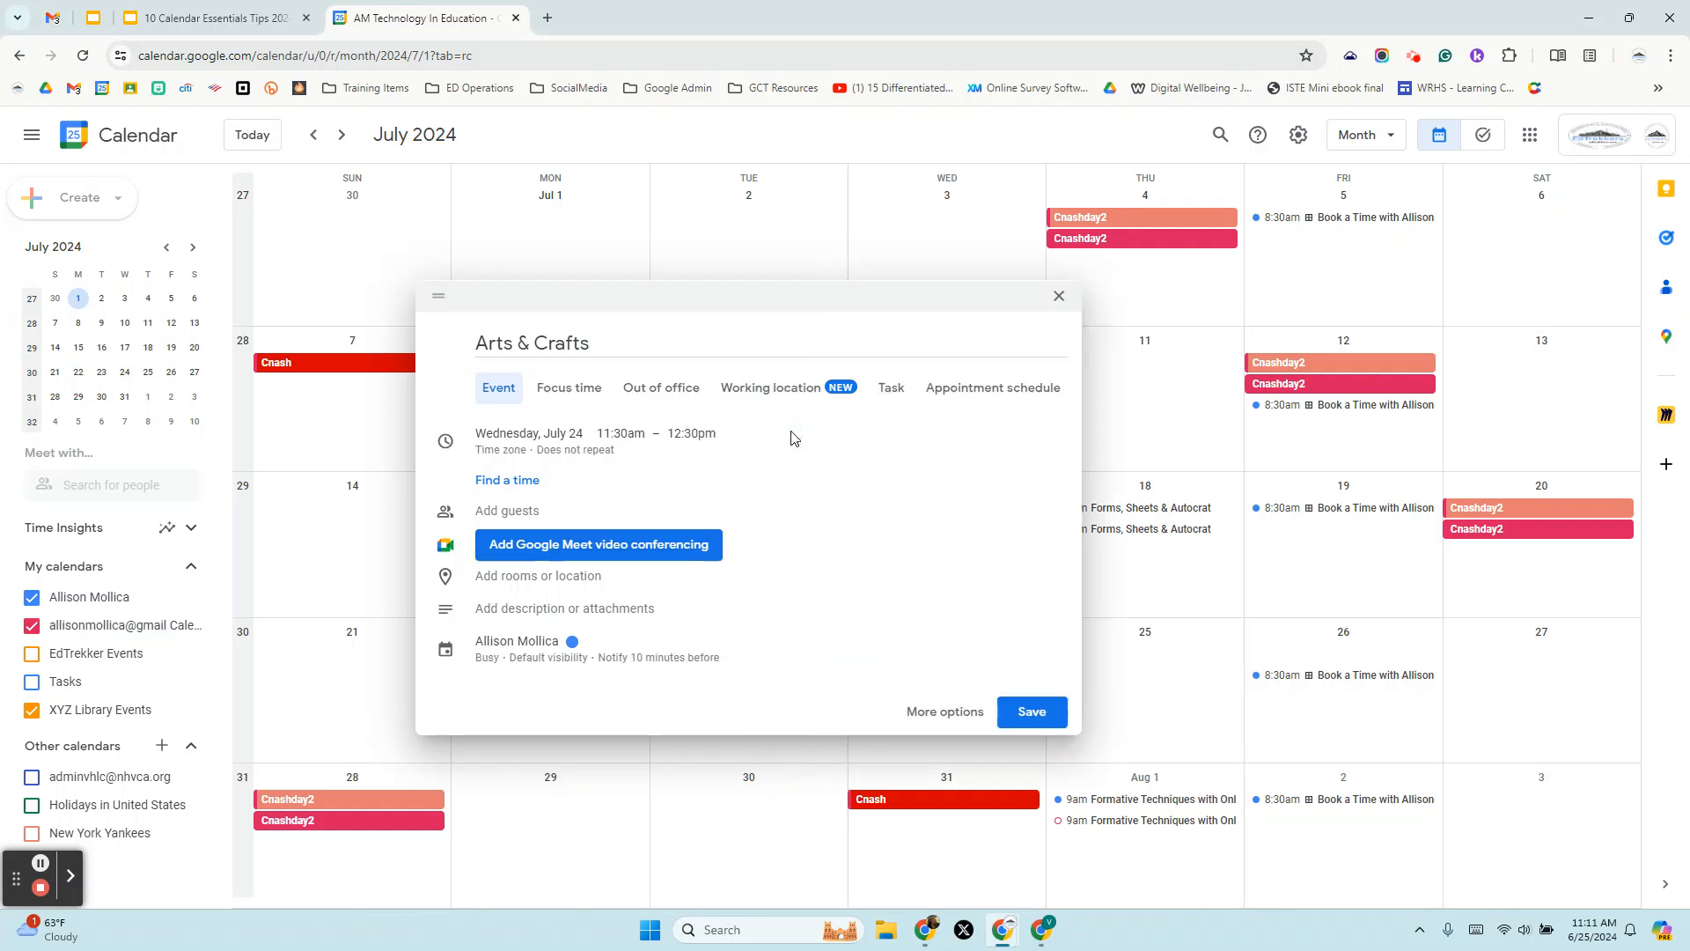
click(380, 434)
scroll(449, 554, down, 4)
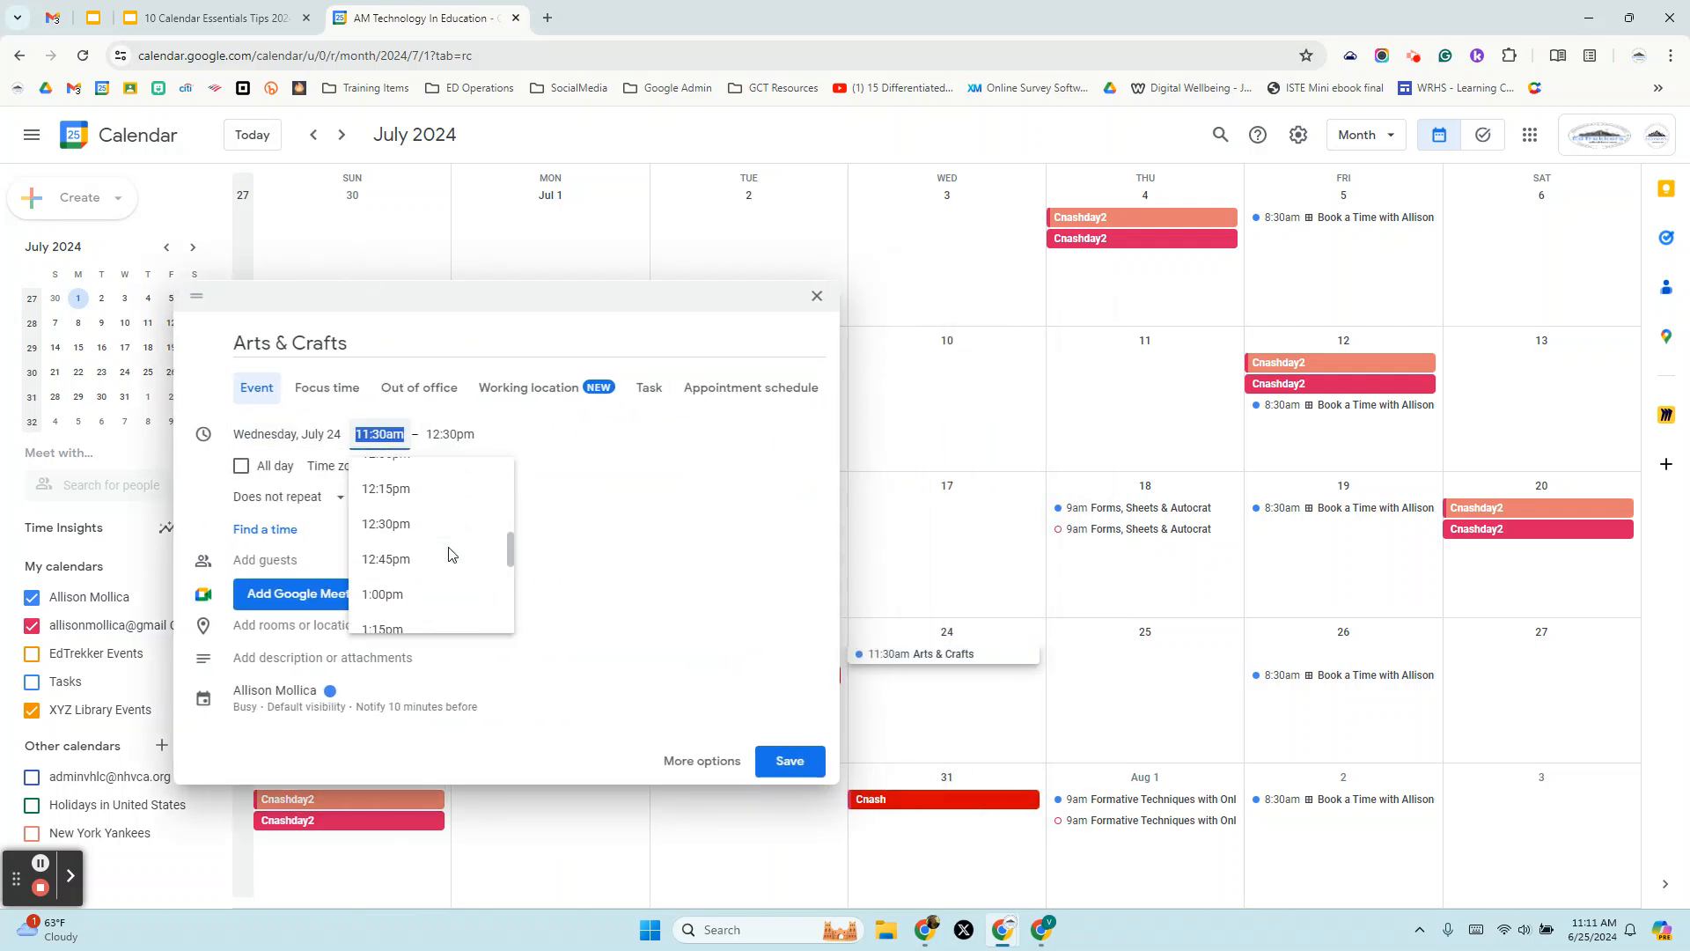
scroll(449, 553, down, 6)
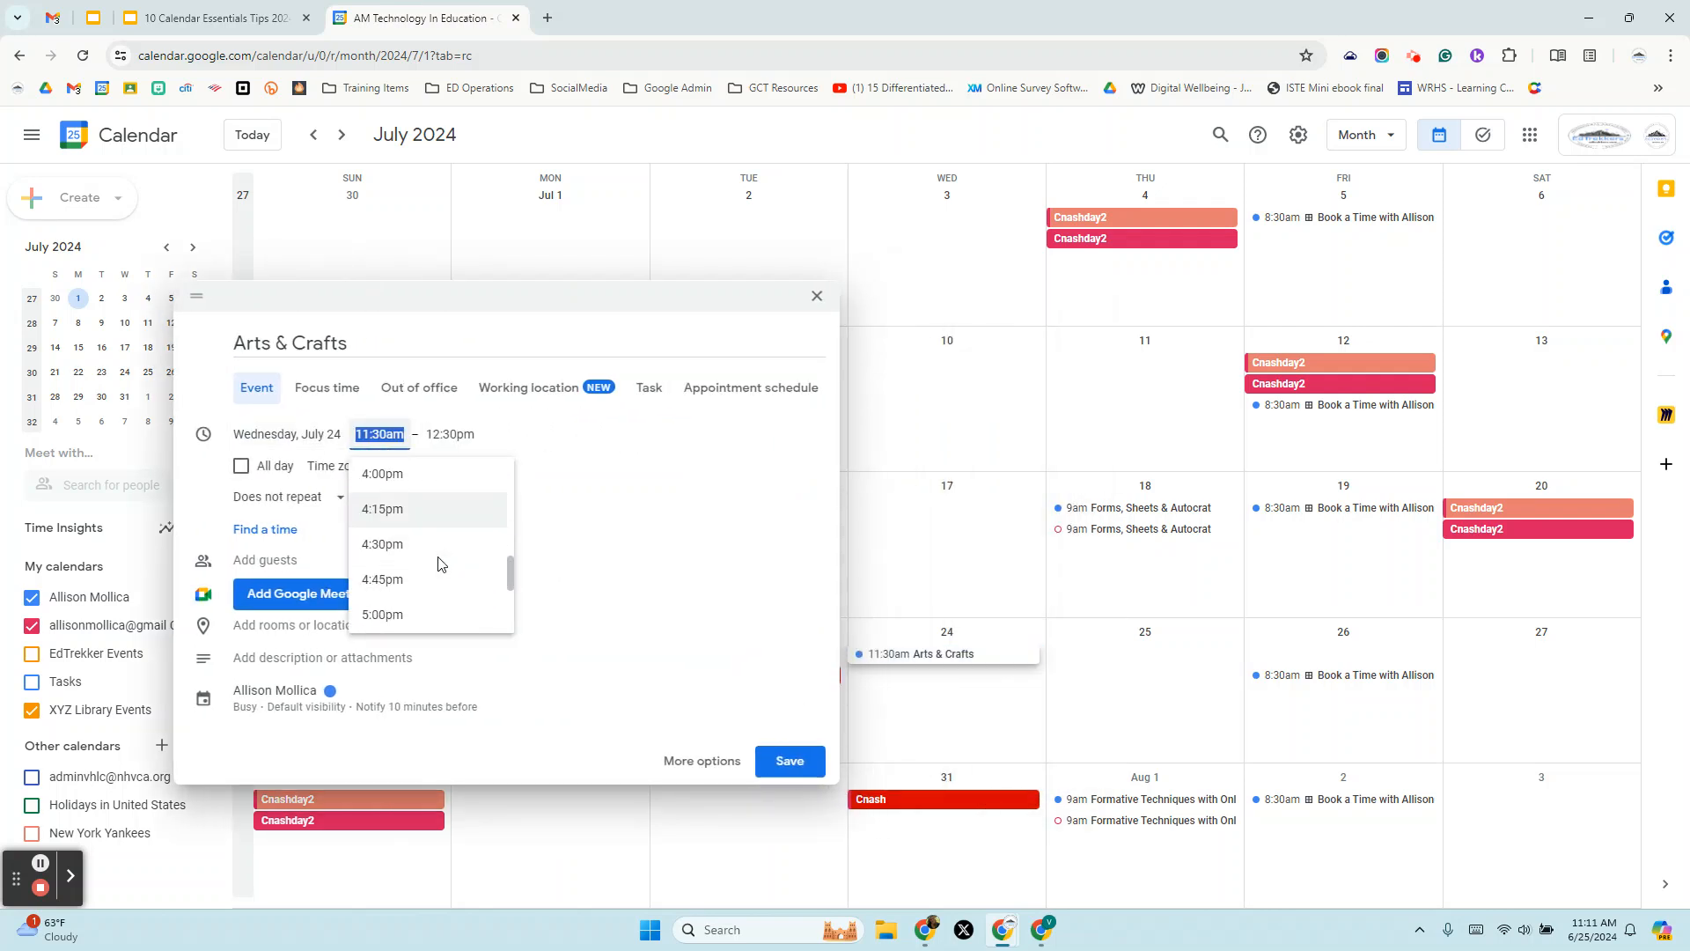
scroll(425, 572, down, 1)
click(412, 574)
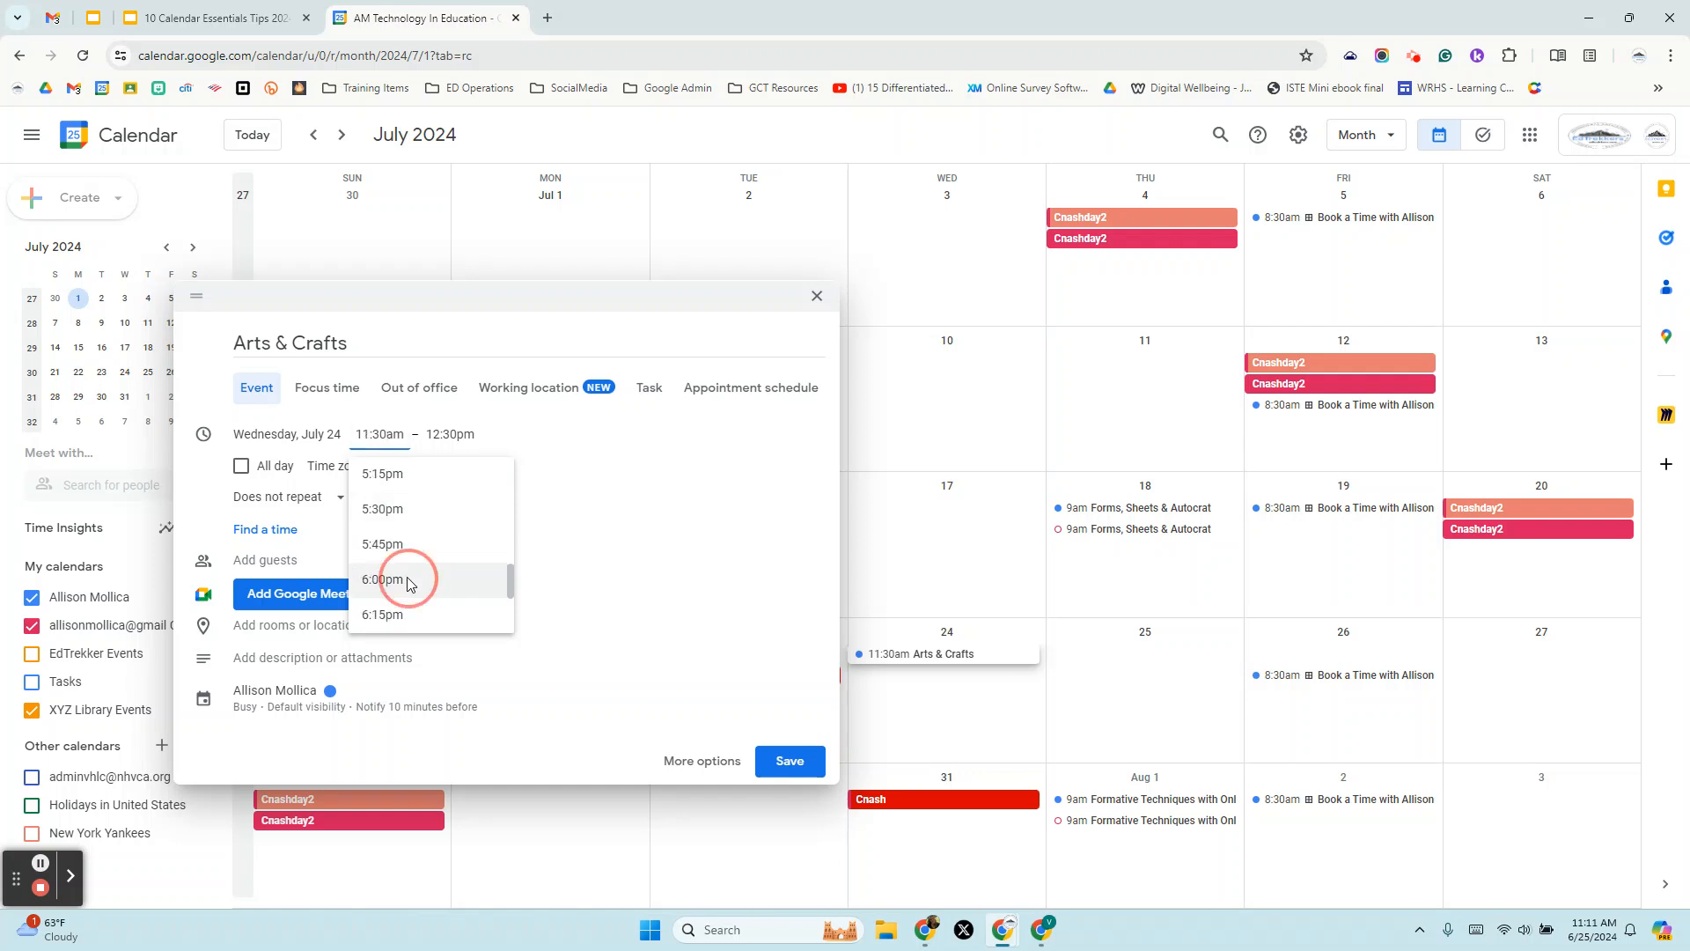
click(427, 433)
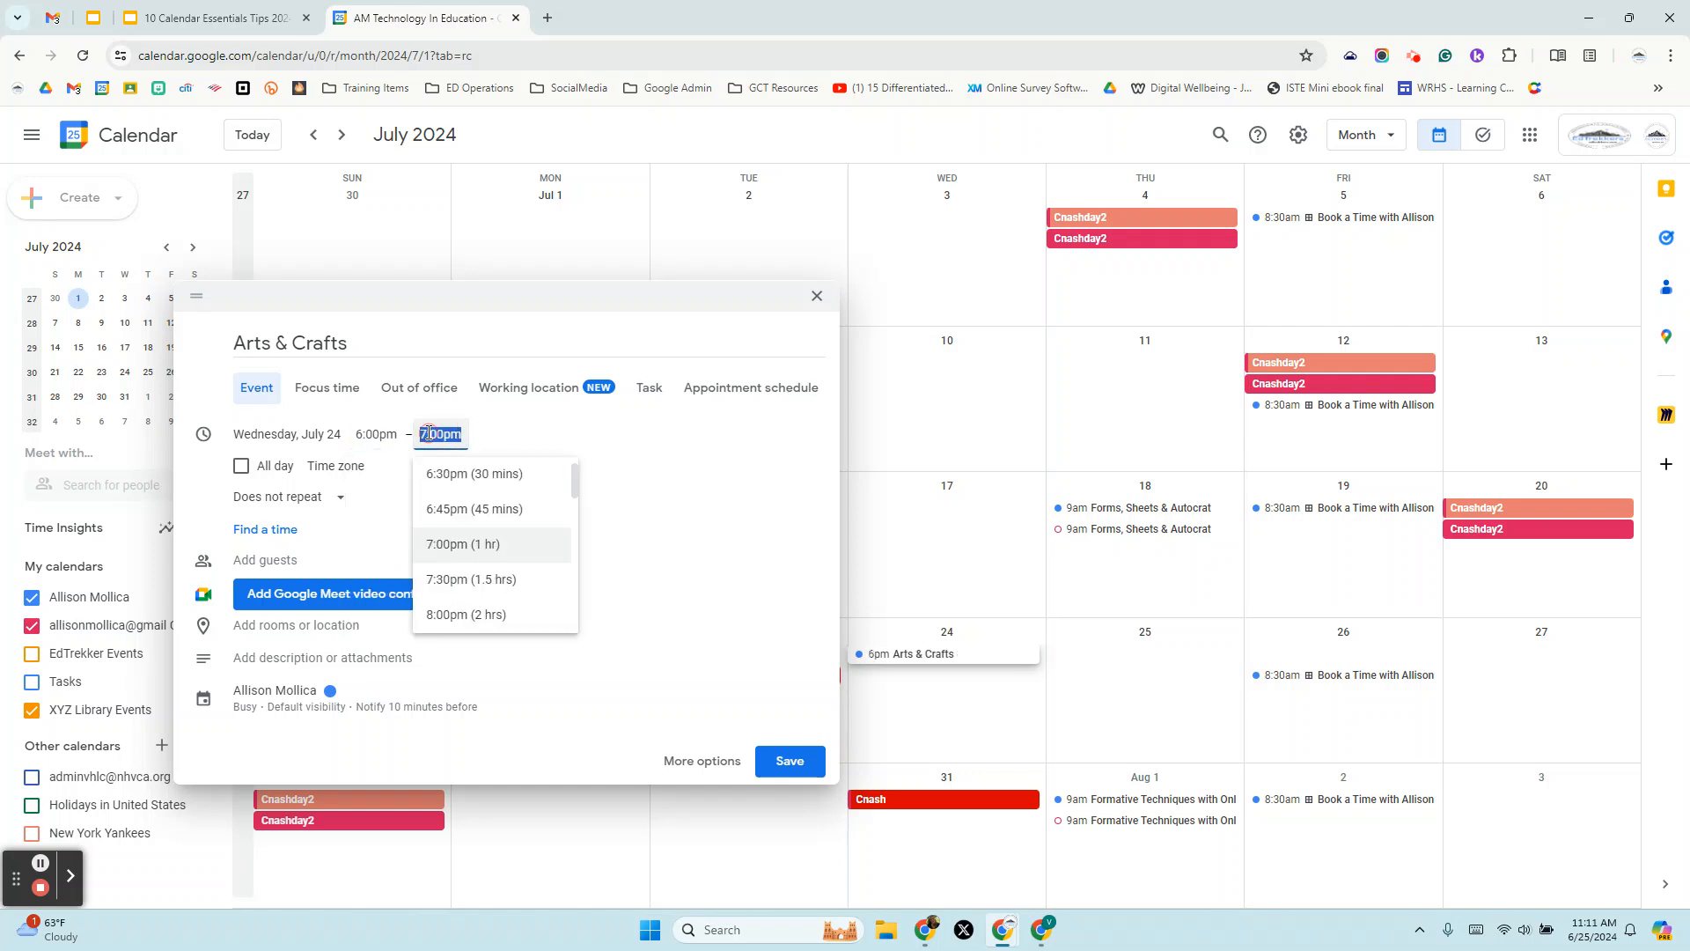
click(462, 614)
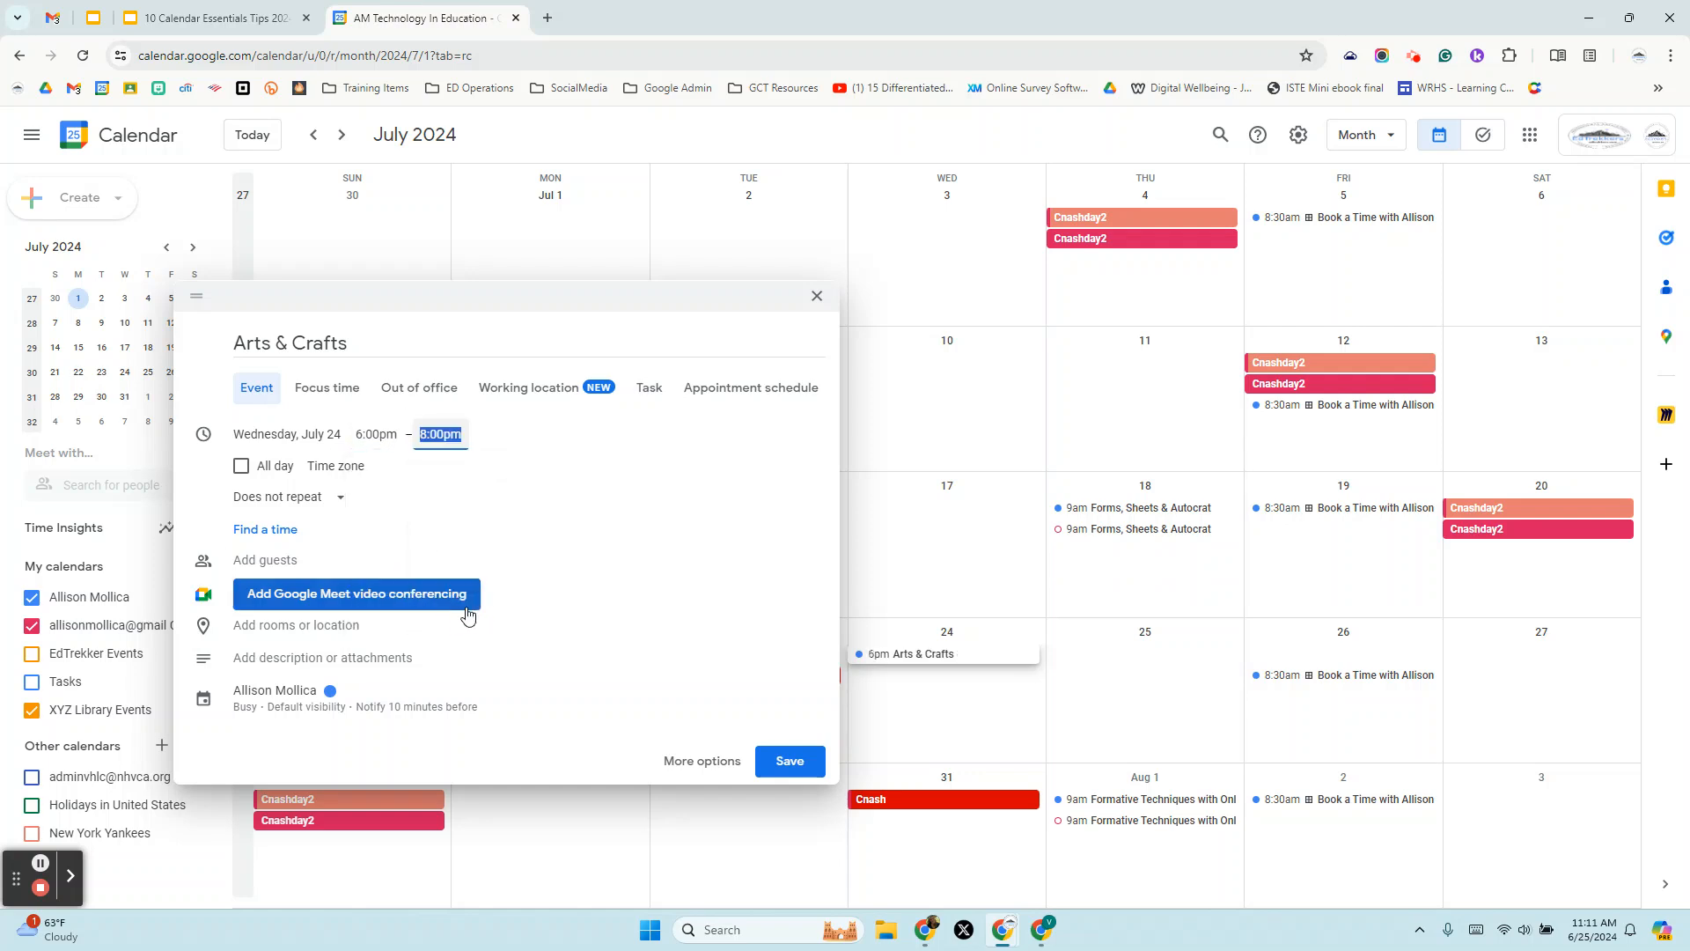
Make the event repeat weekly on Wednesday and save it to the XYZ Library Events calendar
click(284, 496)
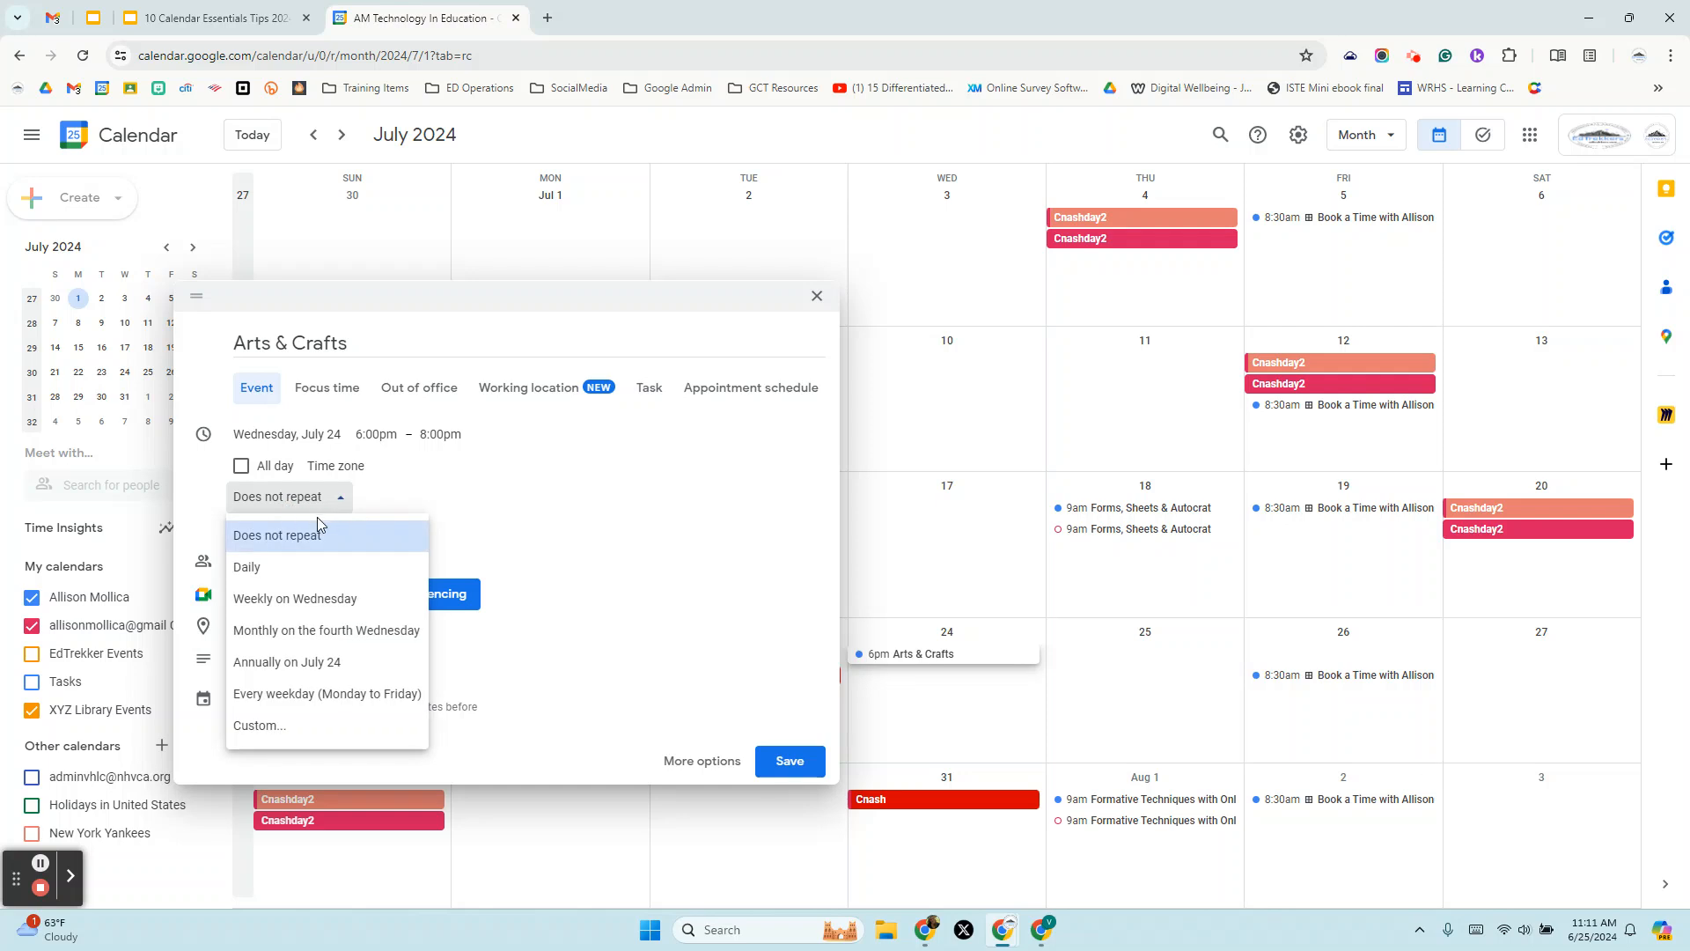
click(297, 599)
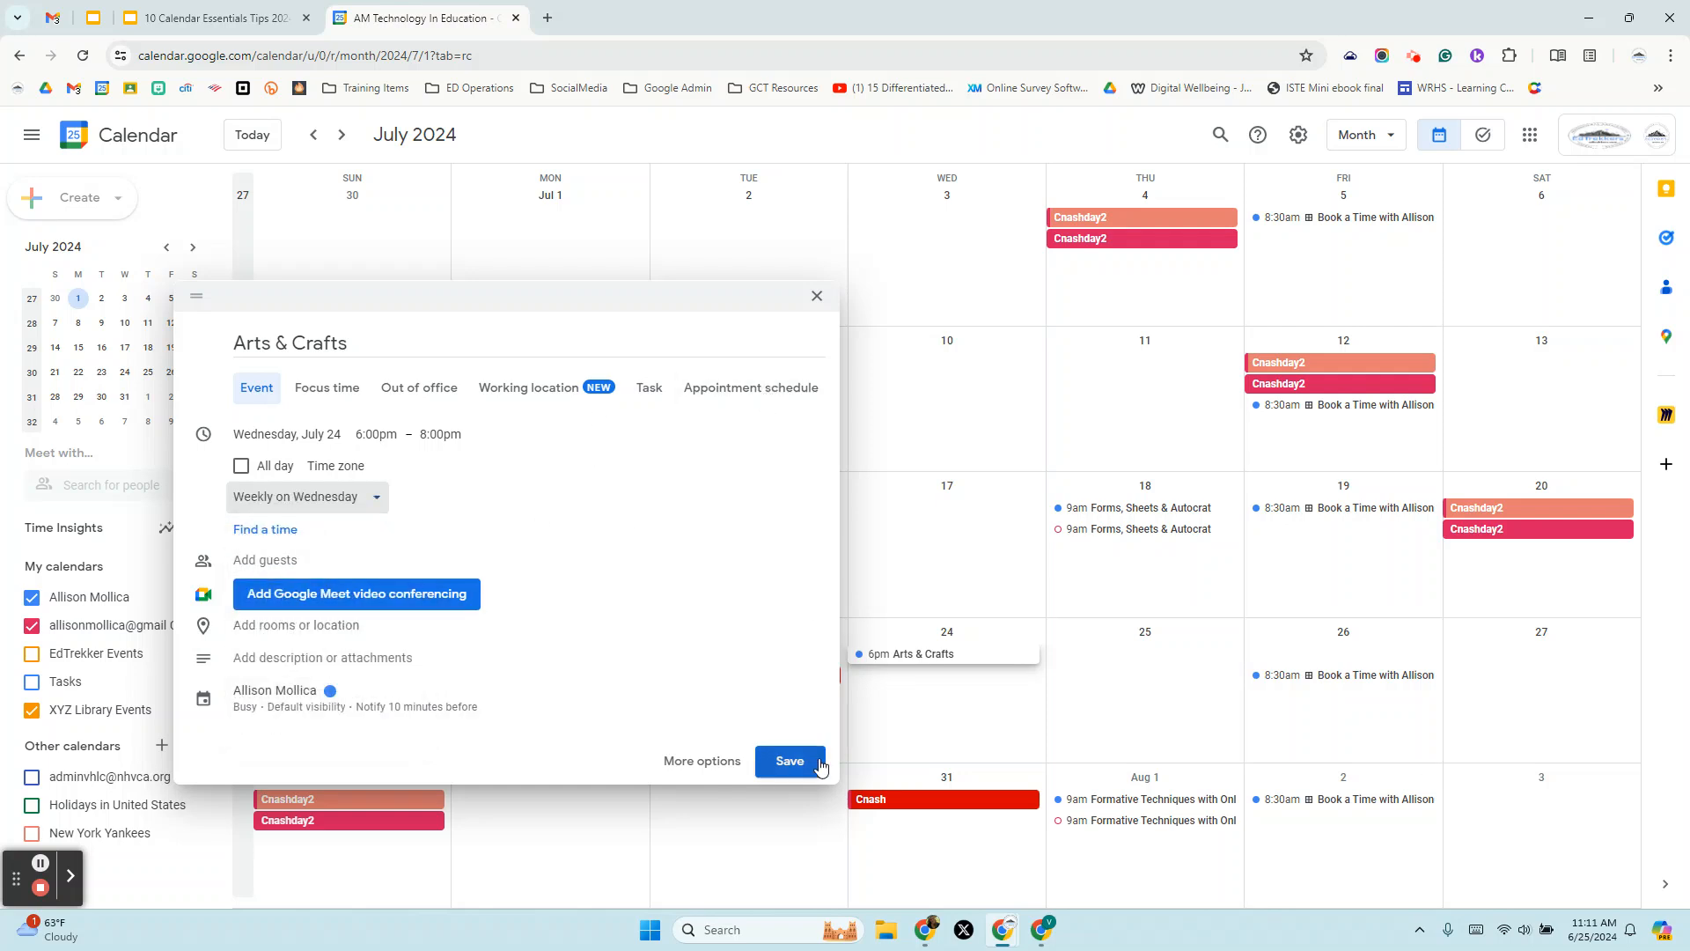
click(295, 696)
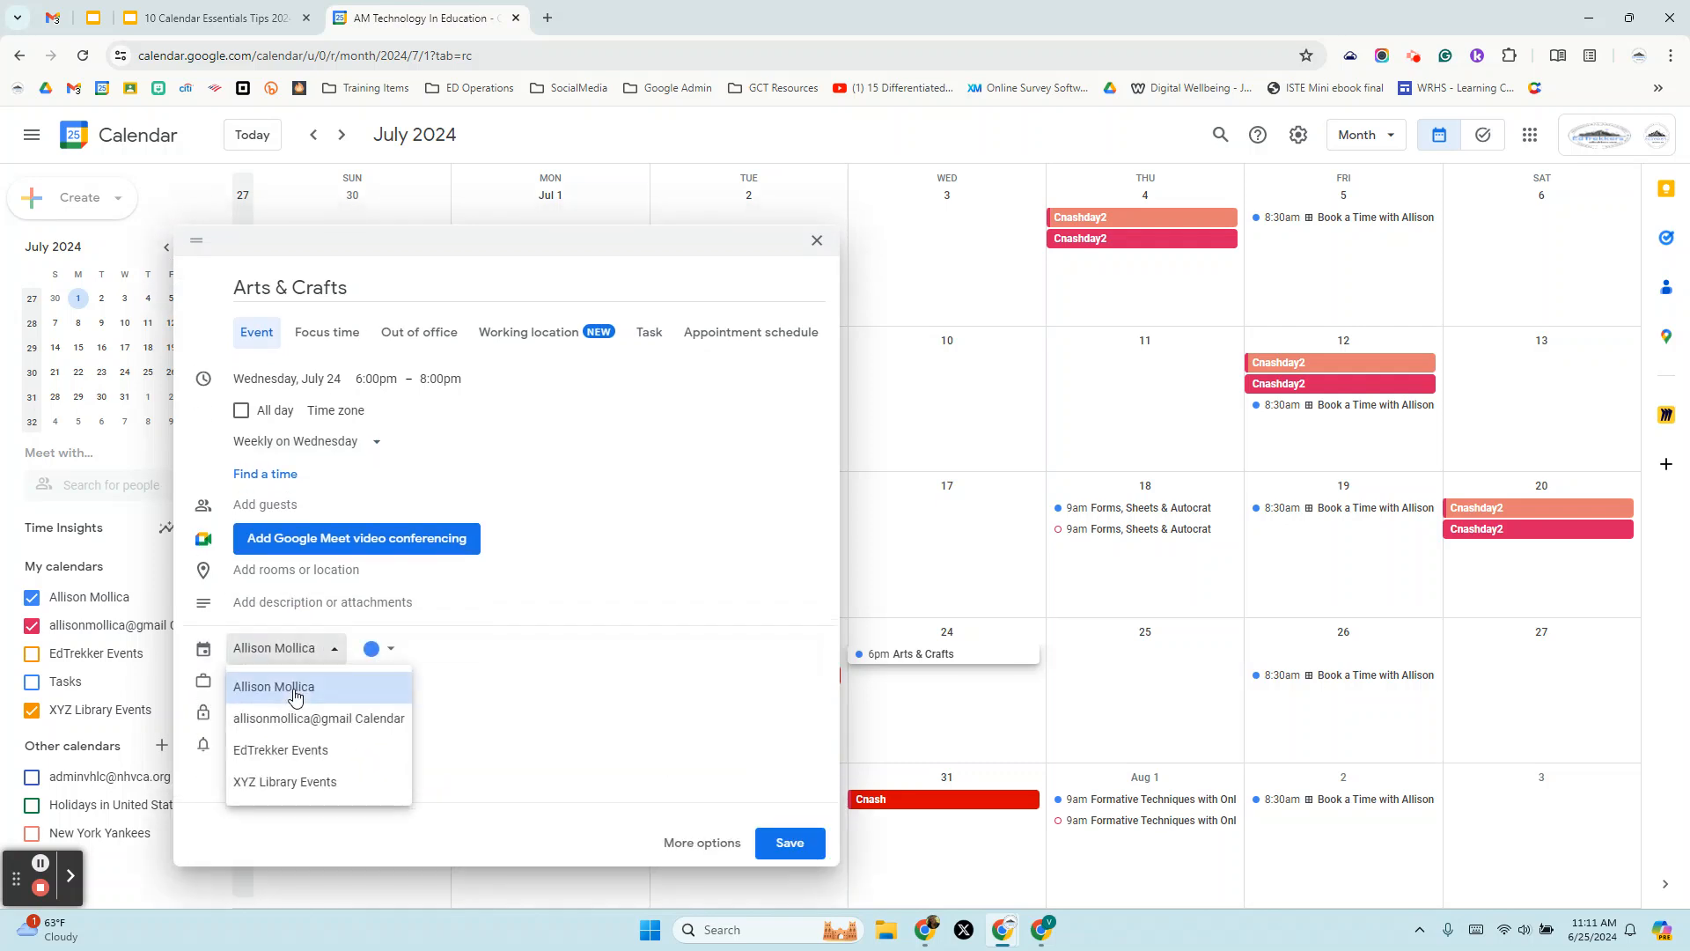
click(269, 780)
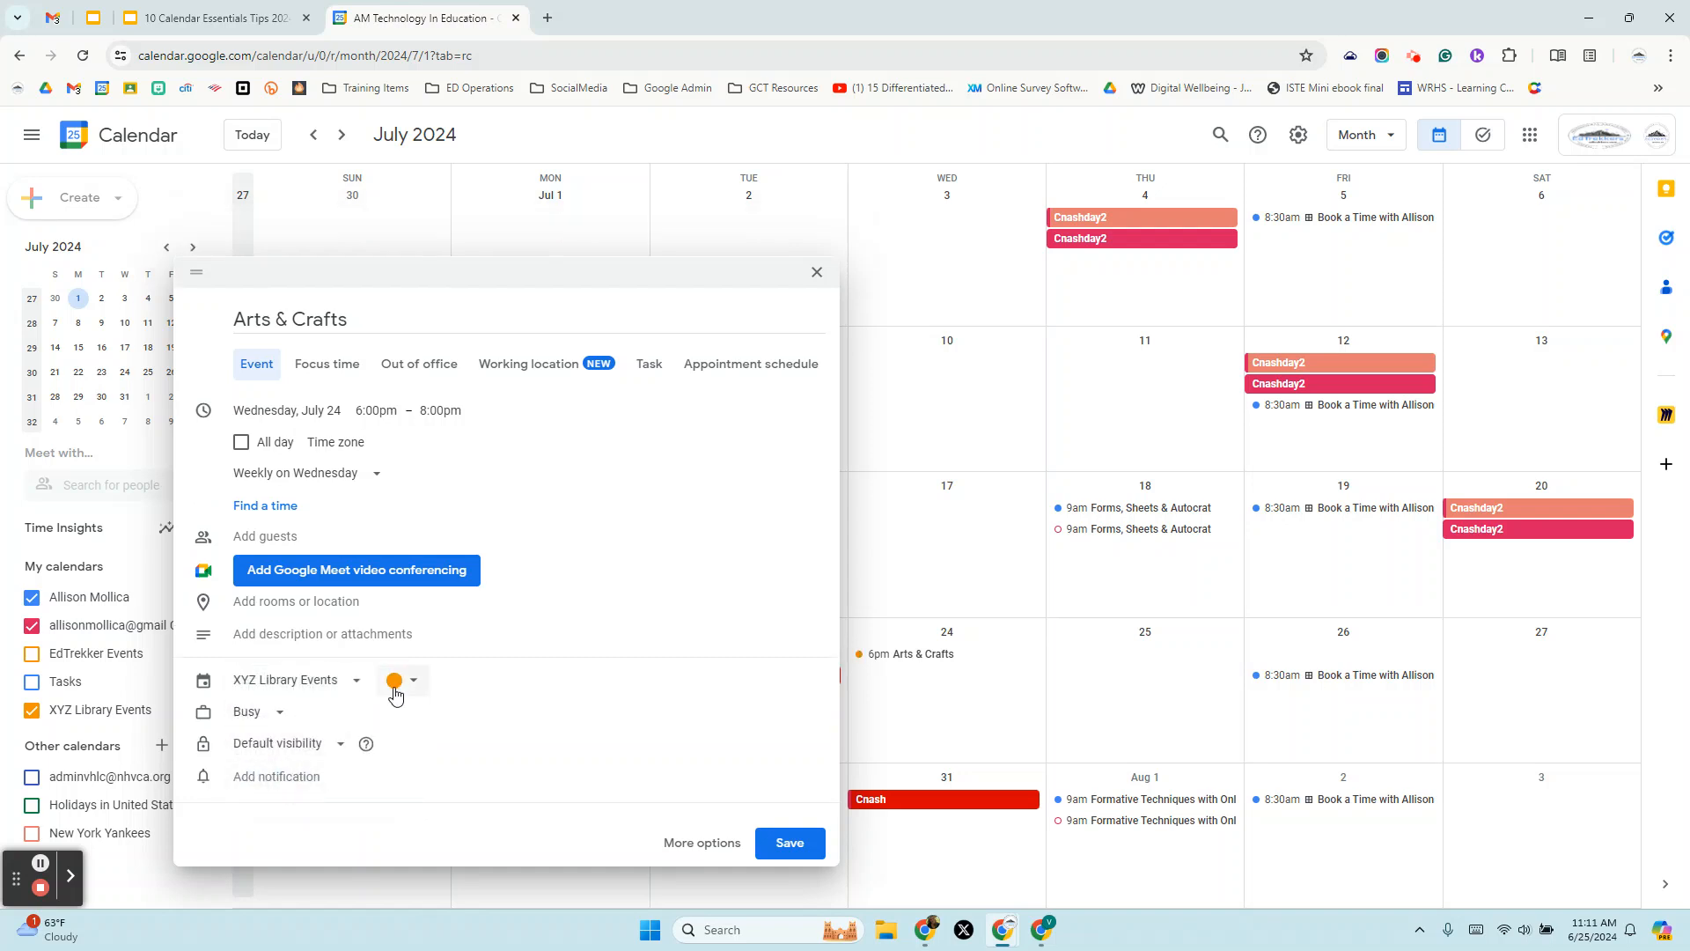
click(787, 844)
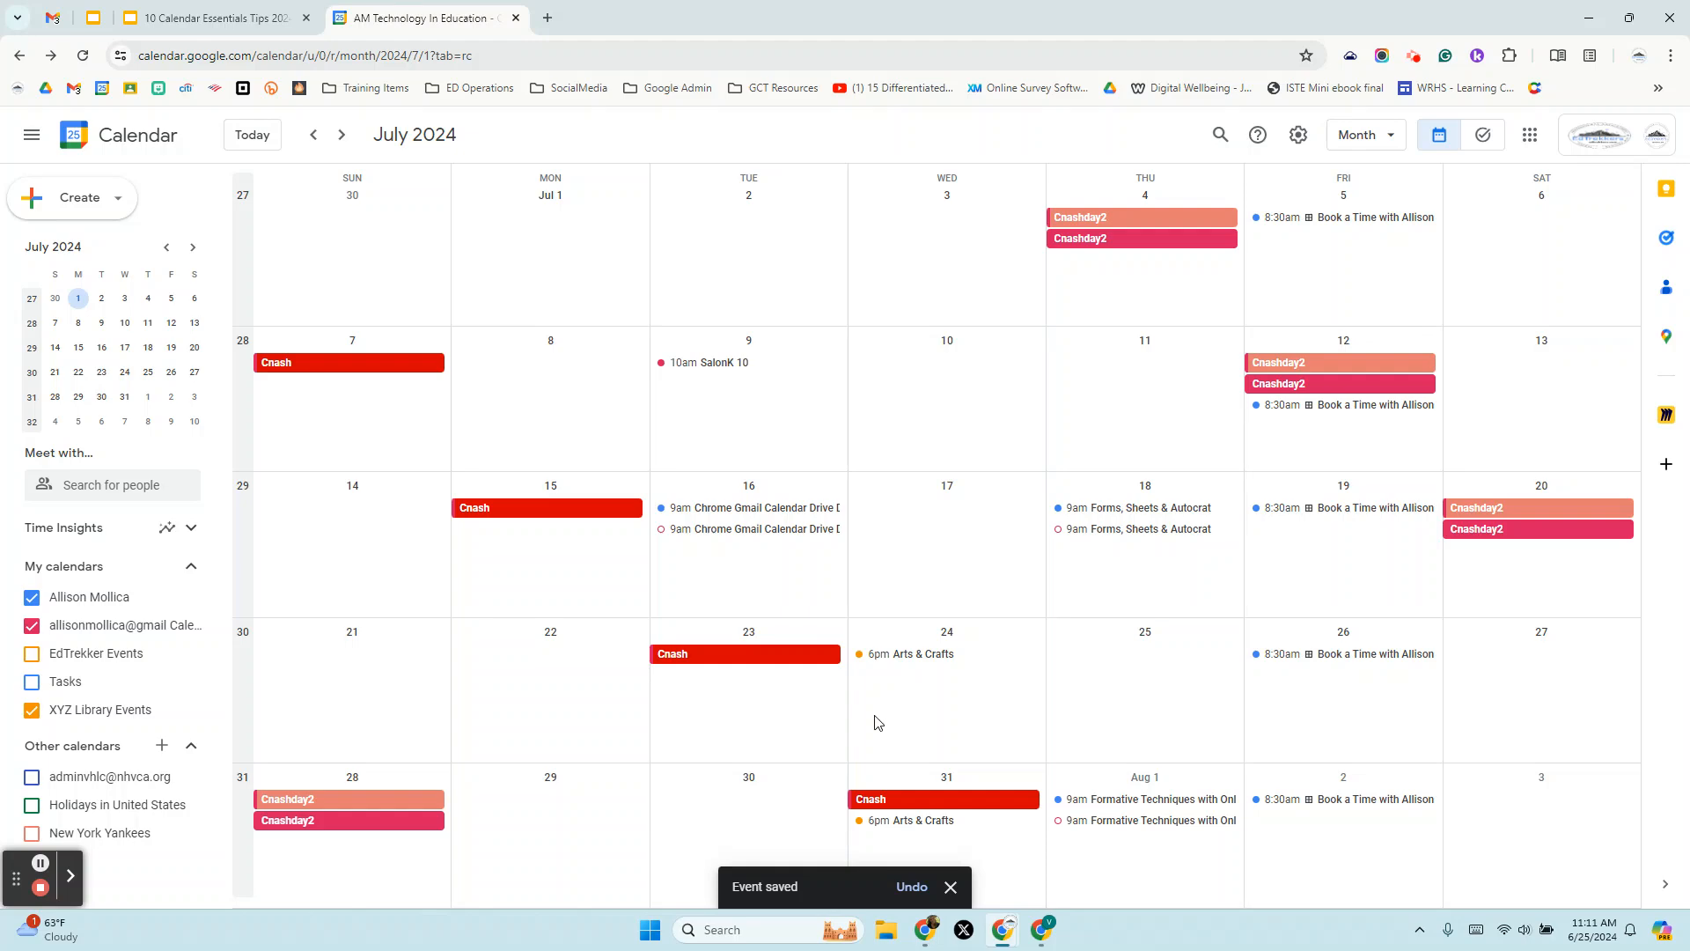
Page ahead to October 2024 and hide the primary and Gmail calendars so only XYZ Library Events is displayed
click(340, 135)
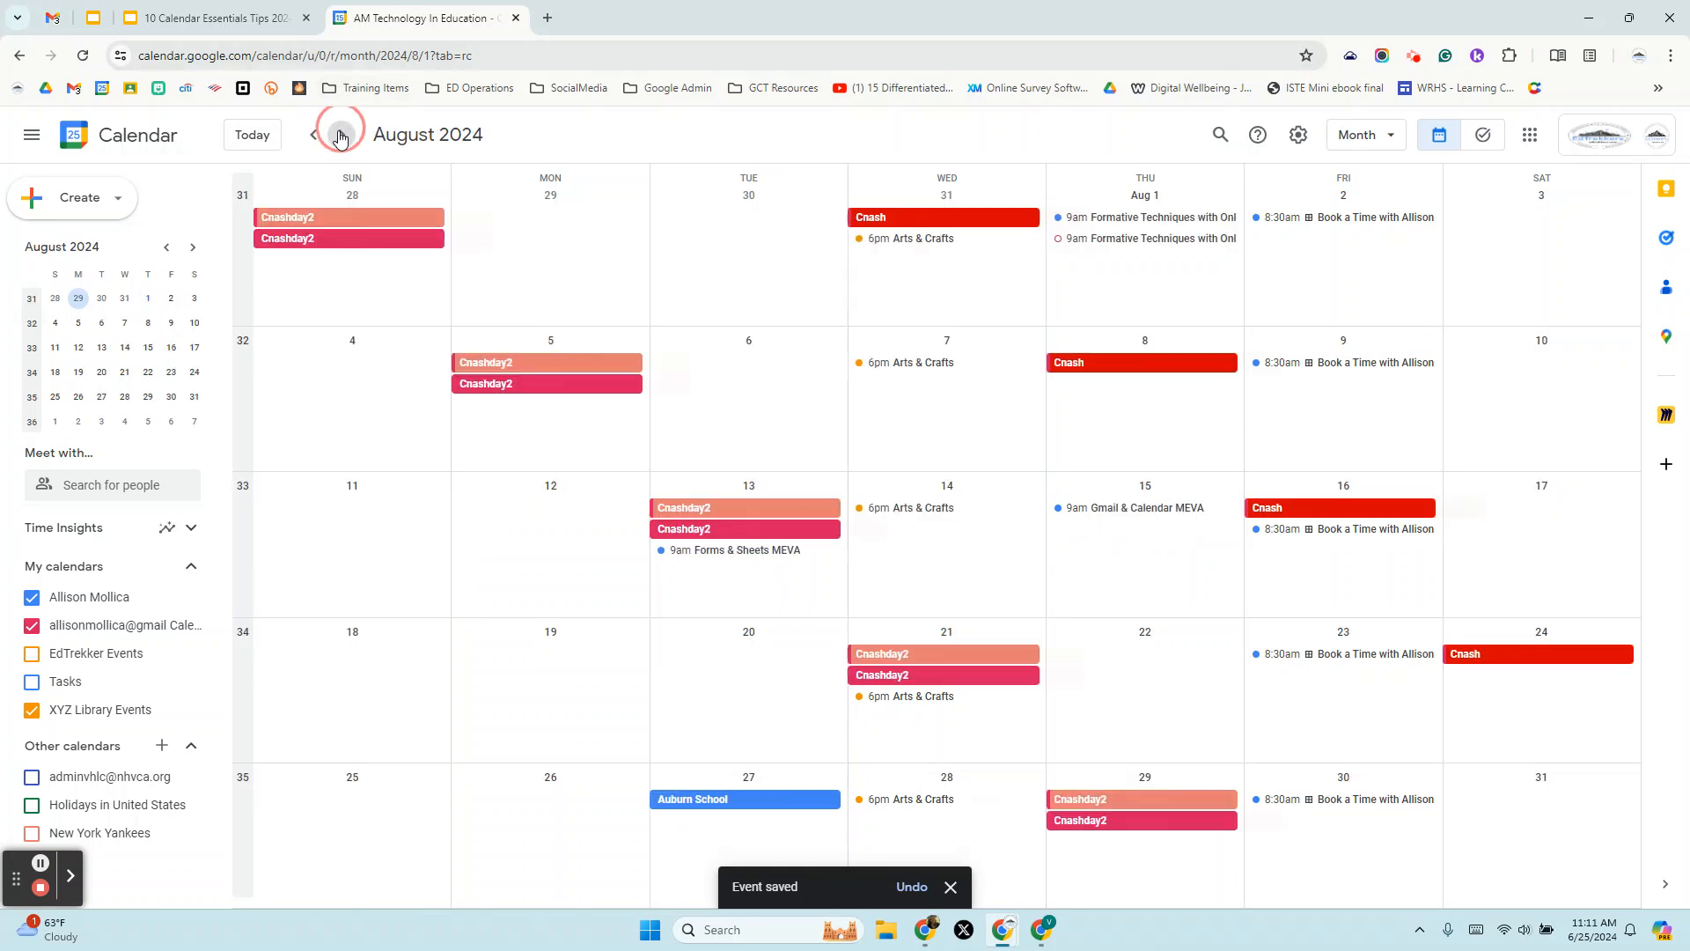
click(340, 135)
click(340, 135)
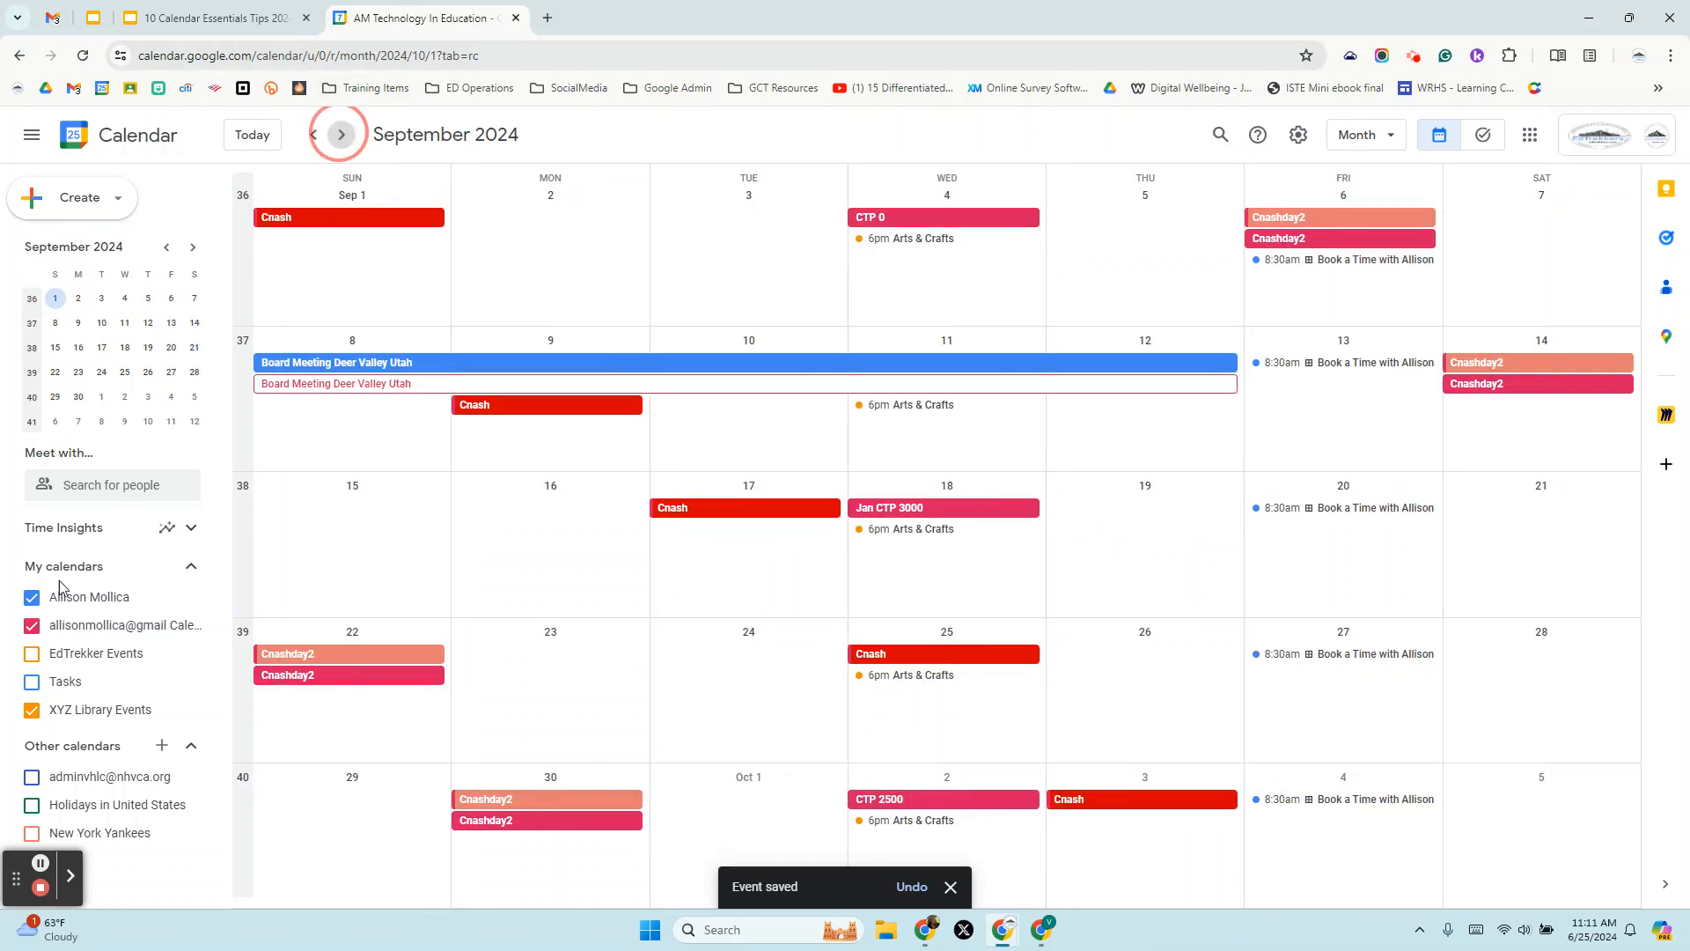
click(32, 597)
click(33, 626)
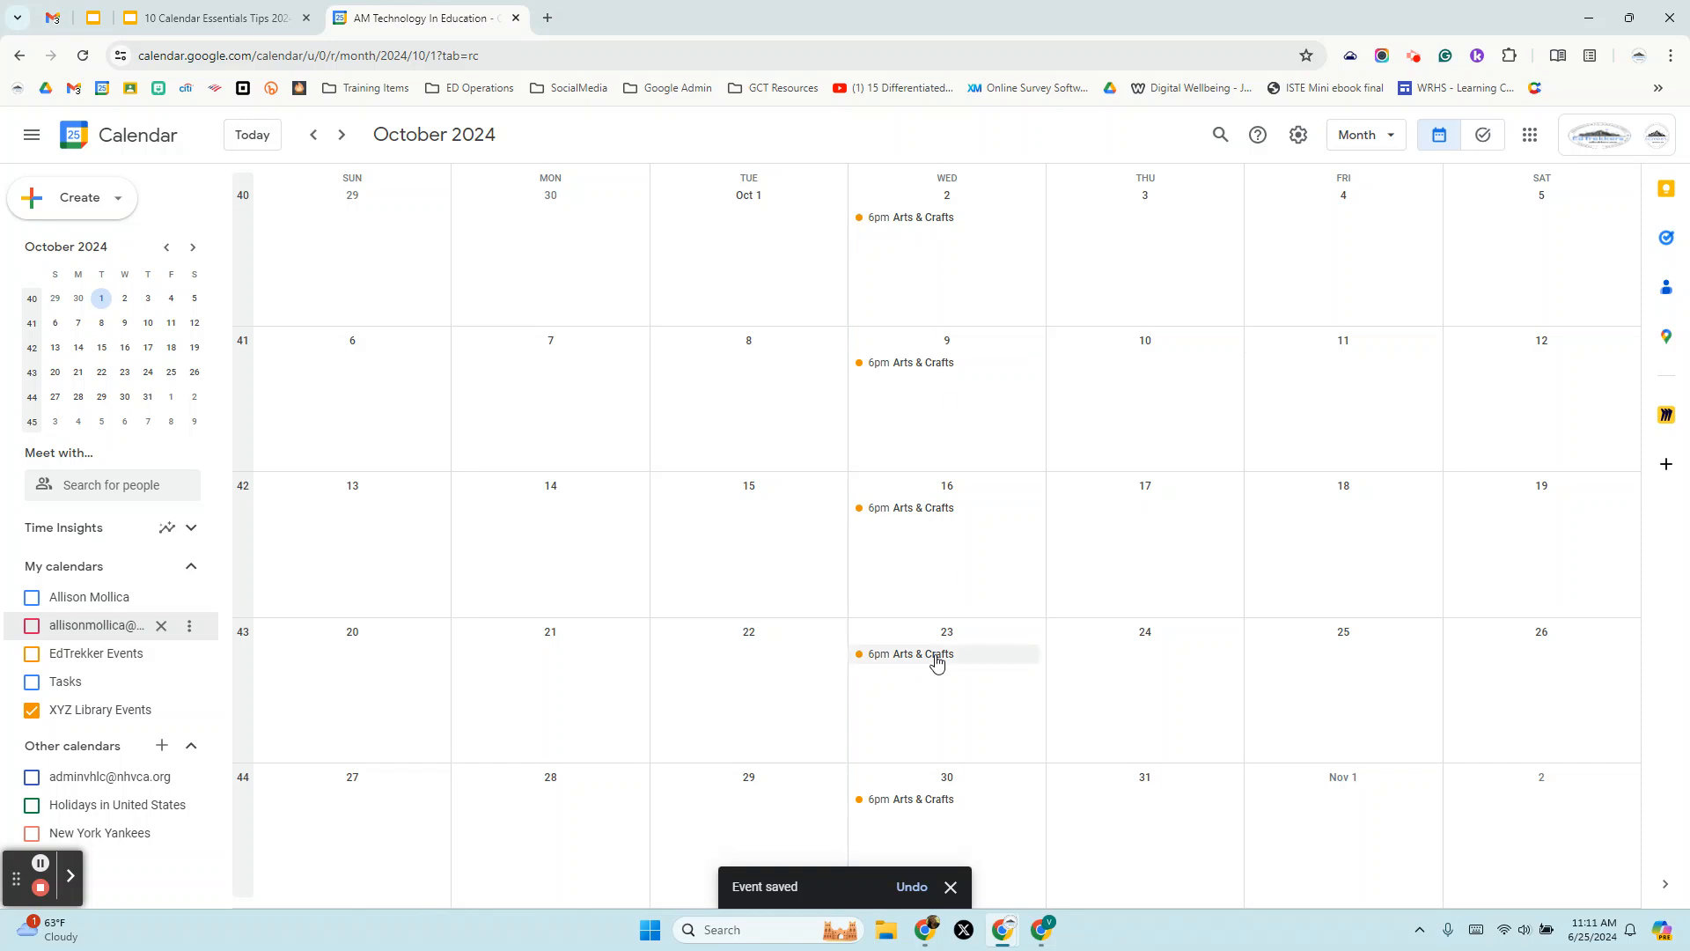
Reload the public XYZ Library Events page in the other browser window and check July and August 2024 for the Arts & Crafts event
click(1041, 930)
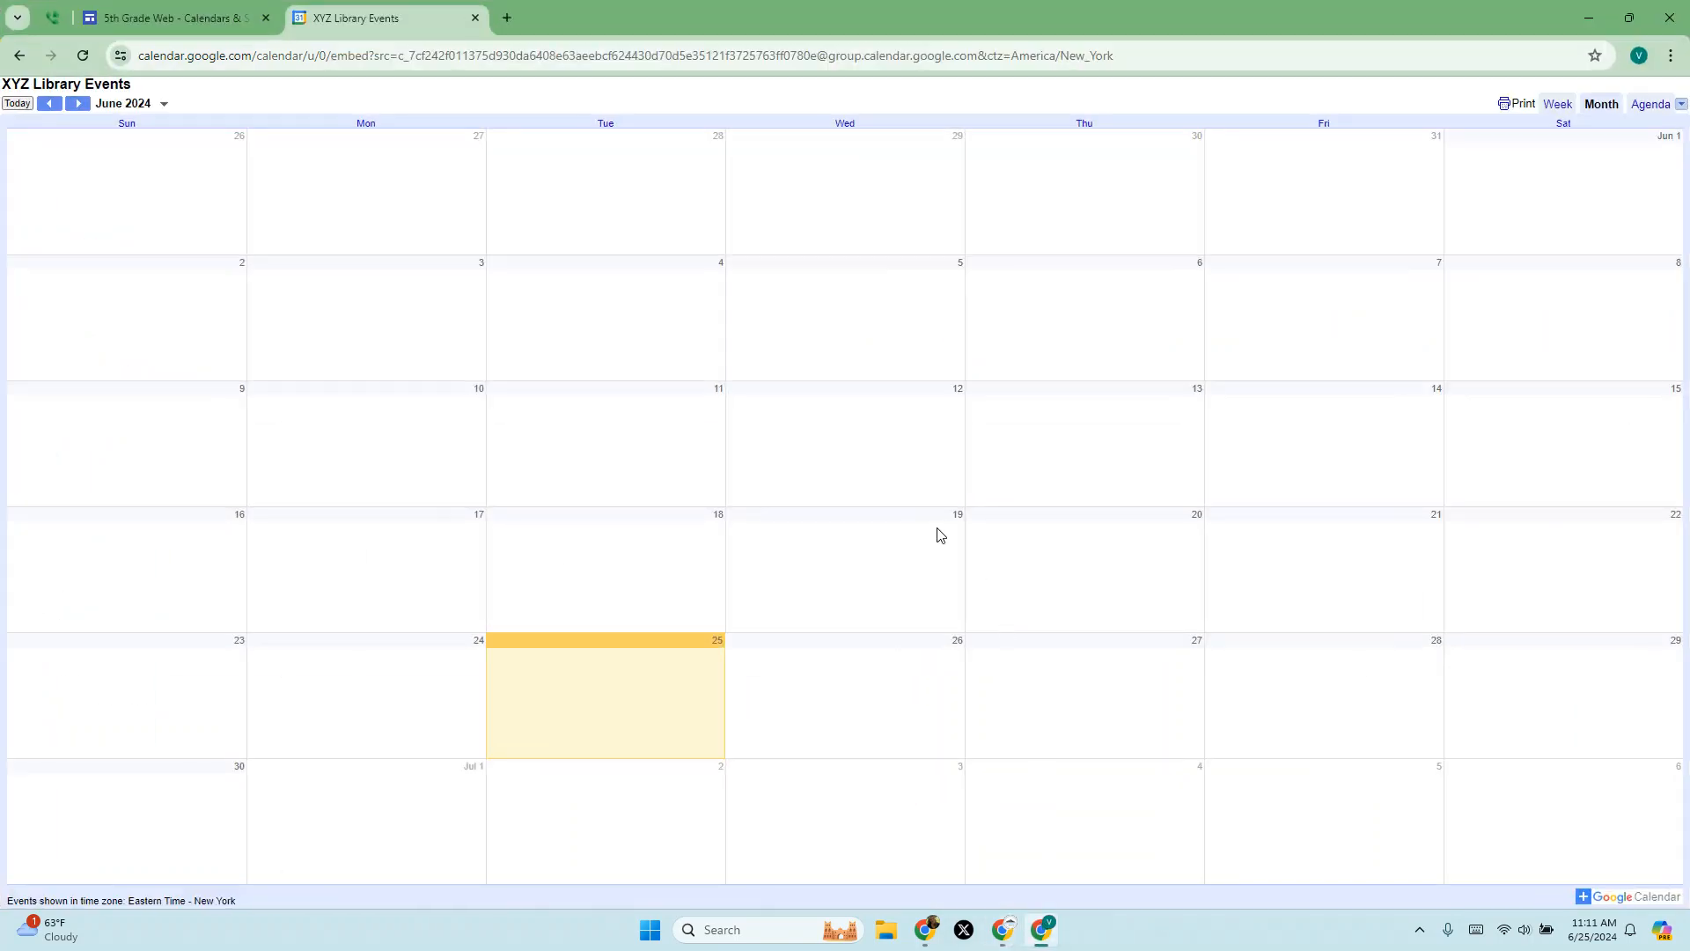
click(84, 55)
click(79, 104)
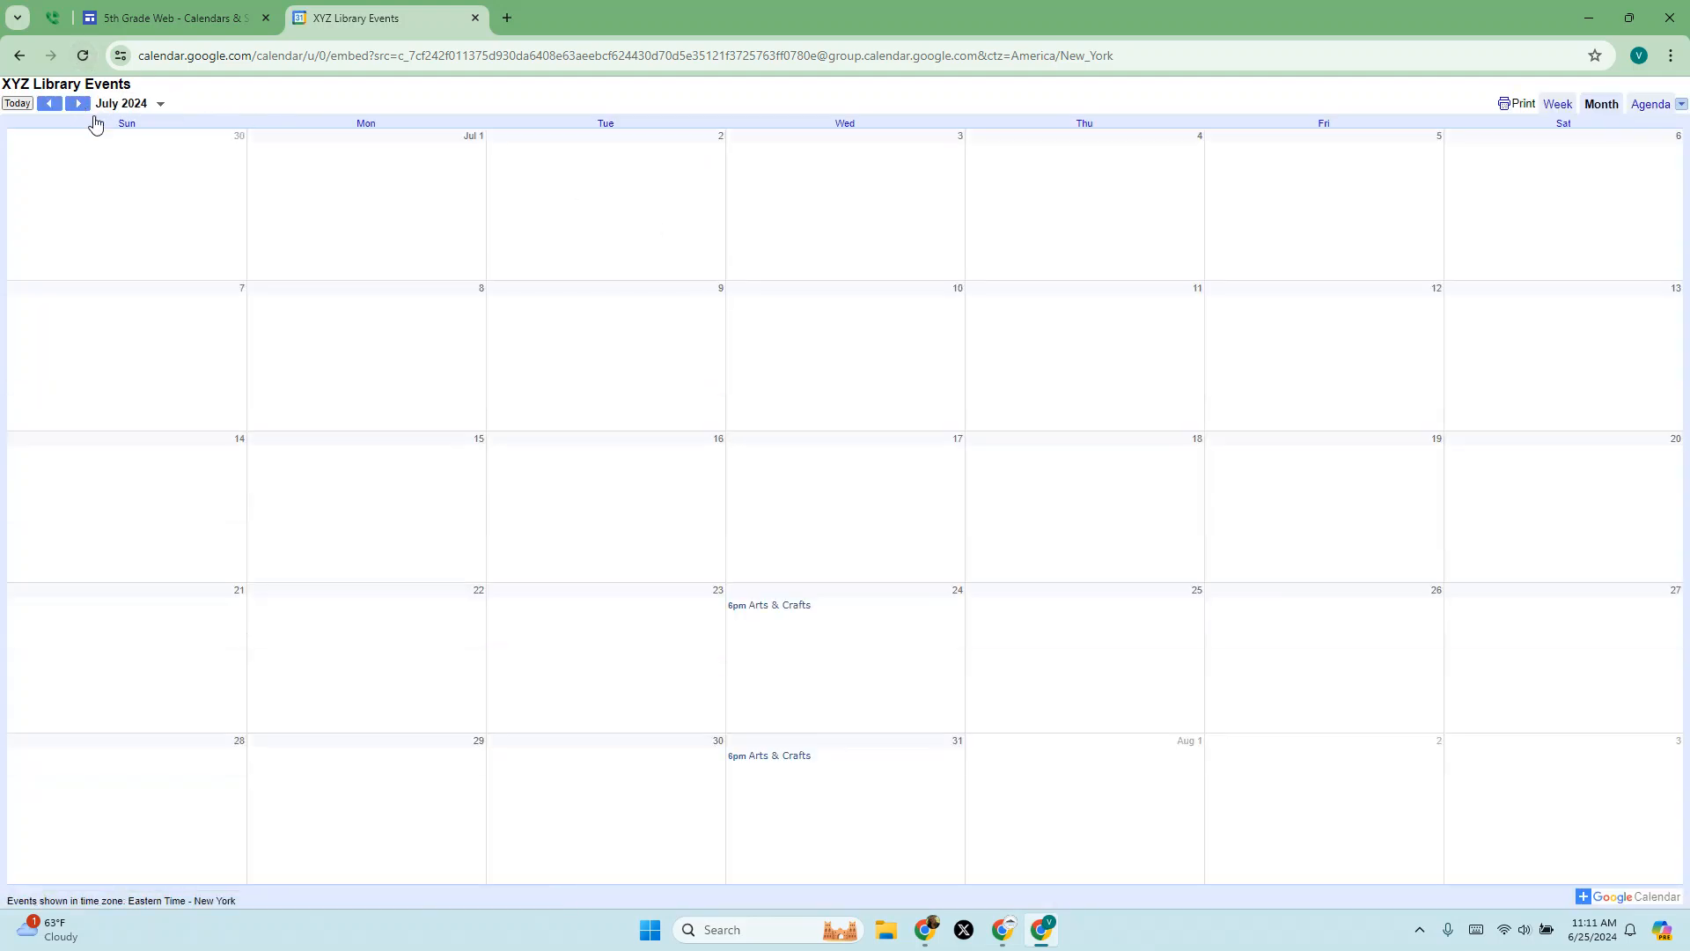
click(85, 103)
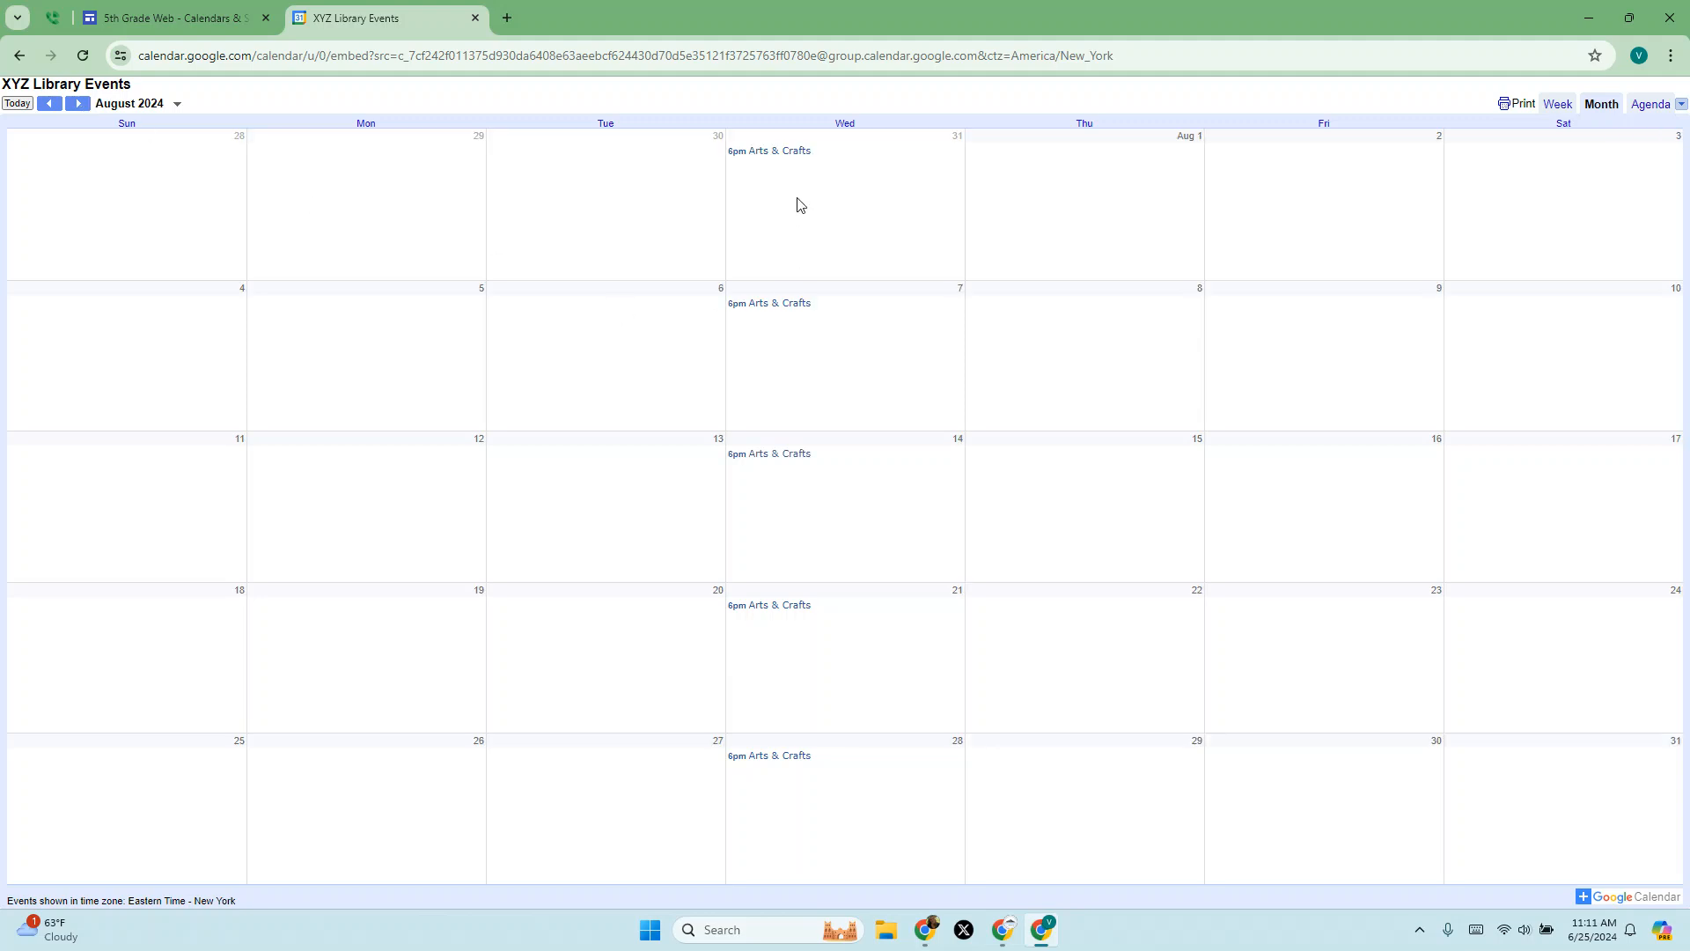
Check September 2024 on the public XYZ Library Events page and compare it with the calendar embedded in the 5th Grade Web site
click(79, 105)
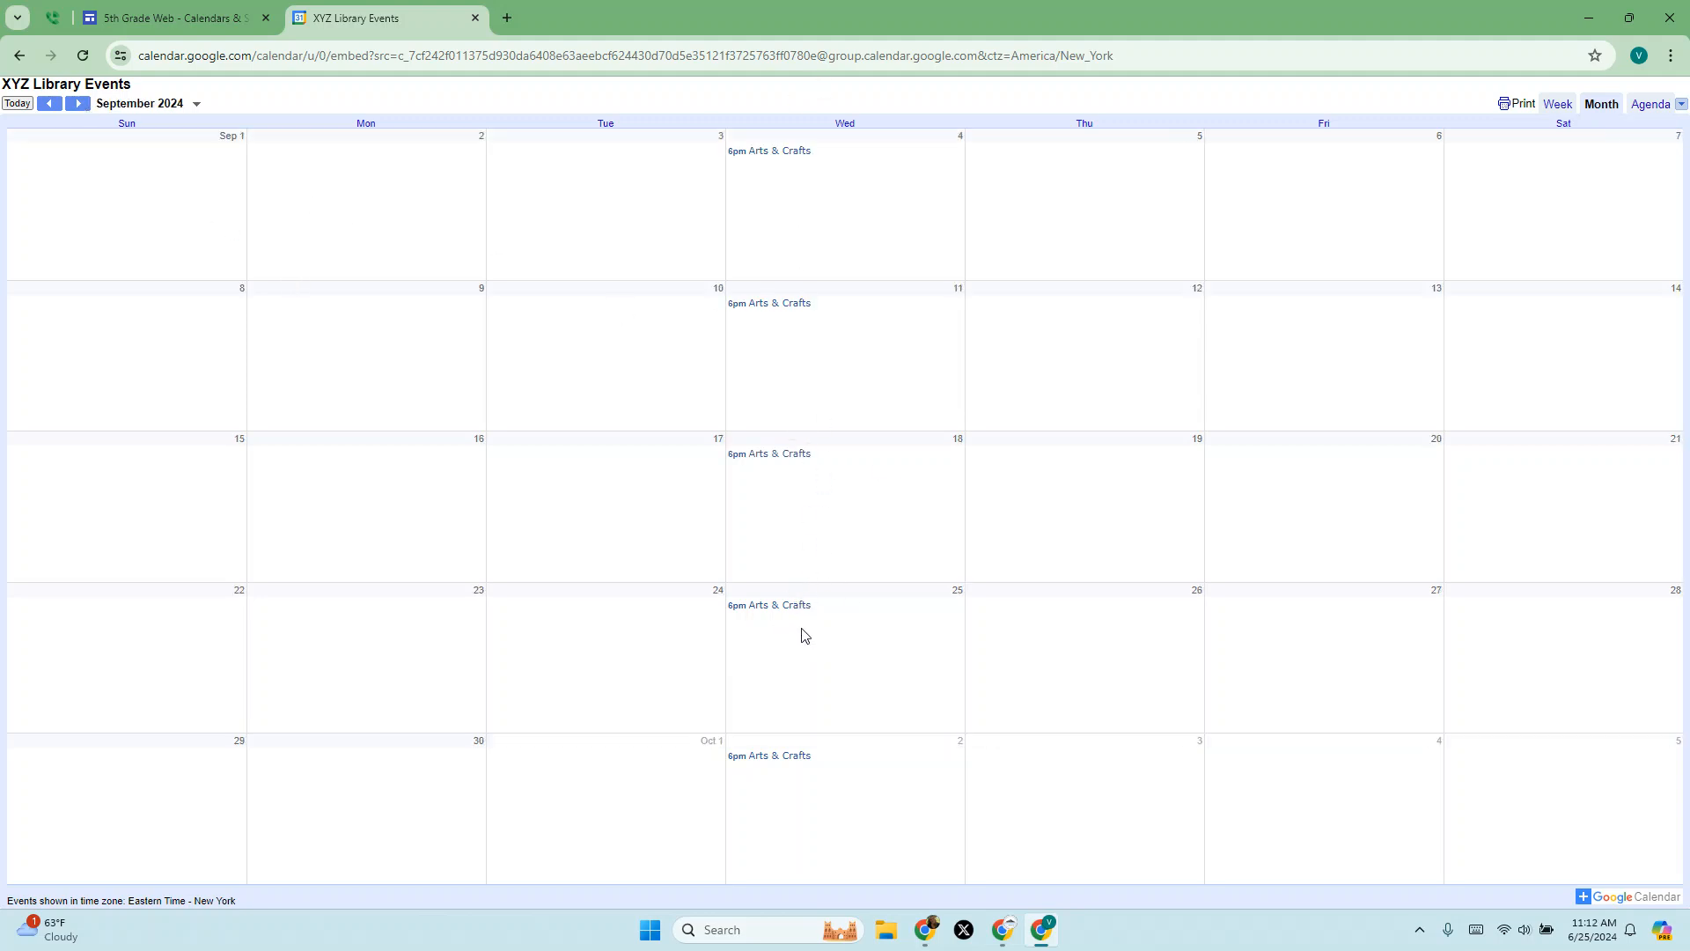
click(167, 18)
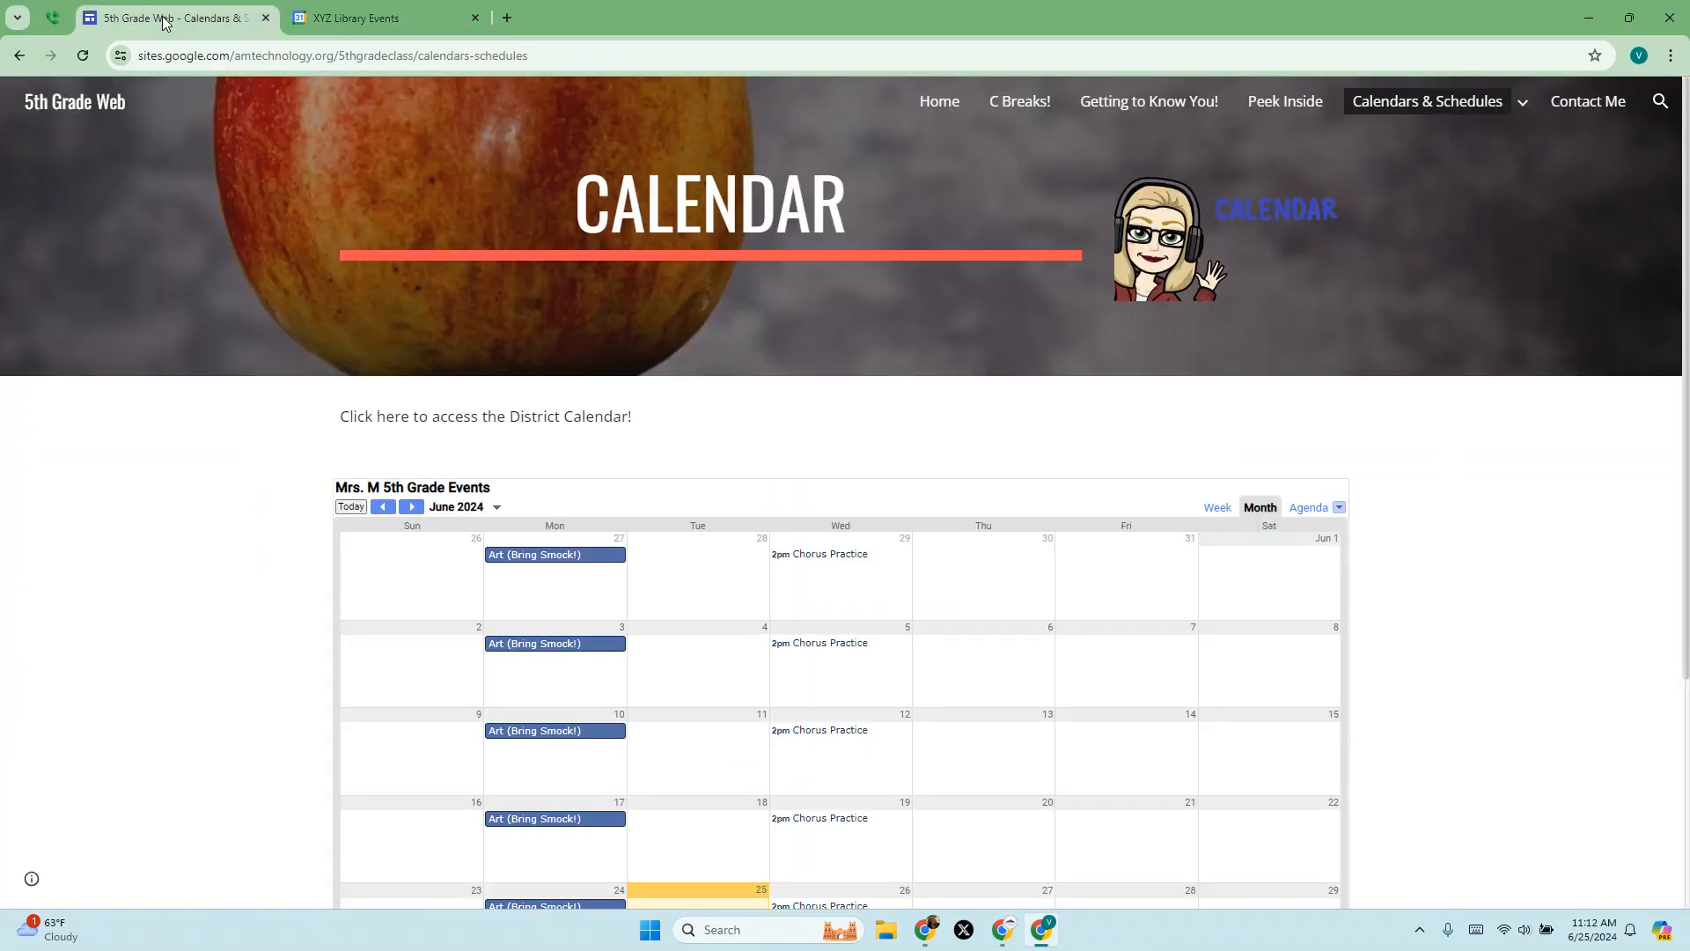
scroll(915, 515, down, 3)
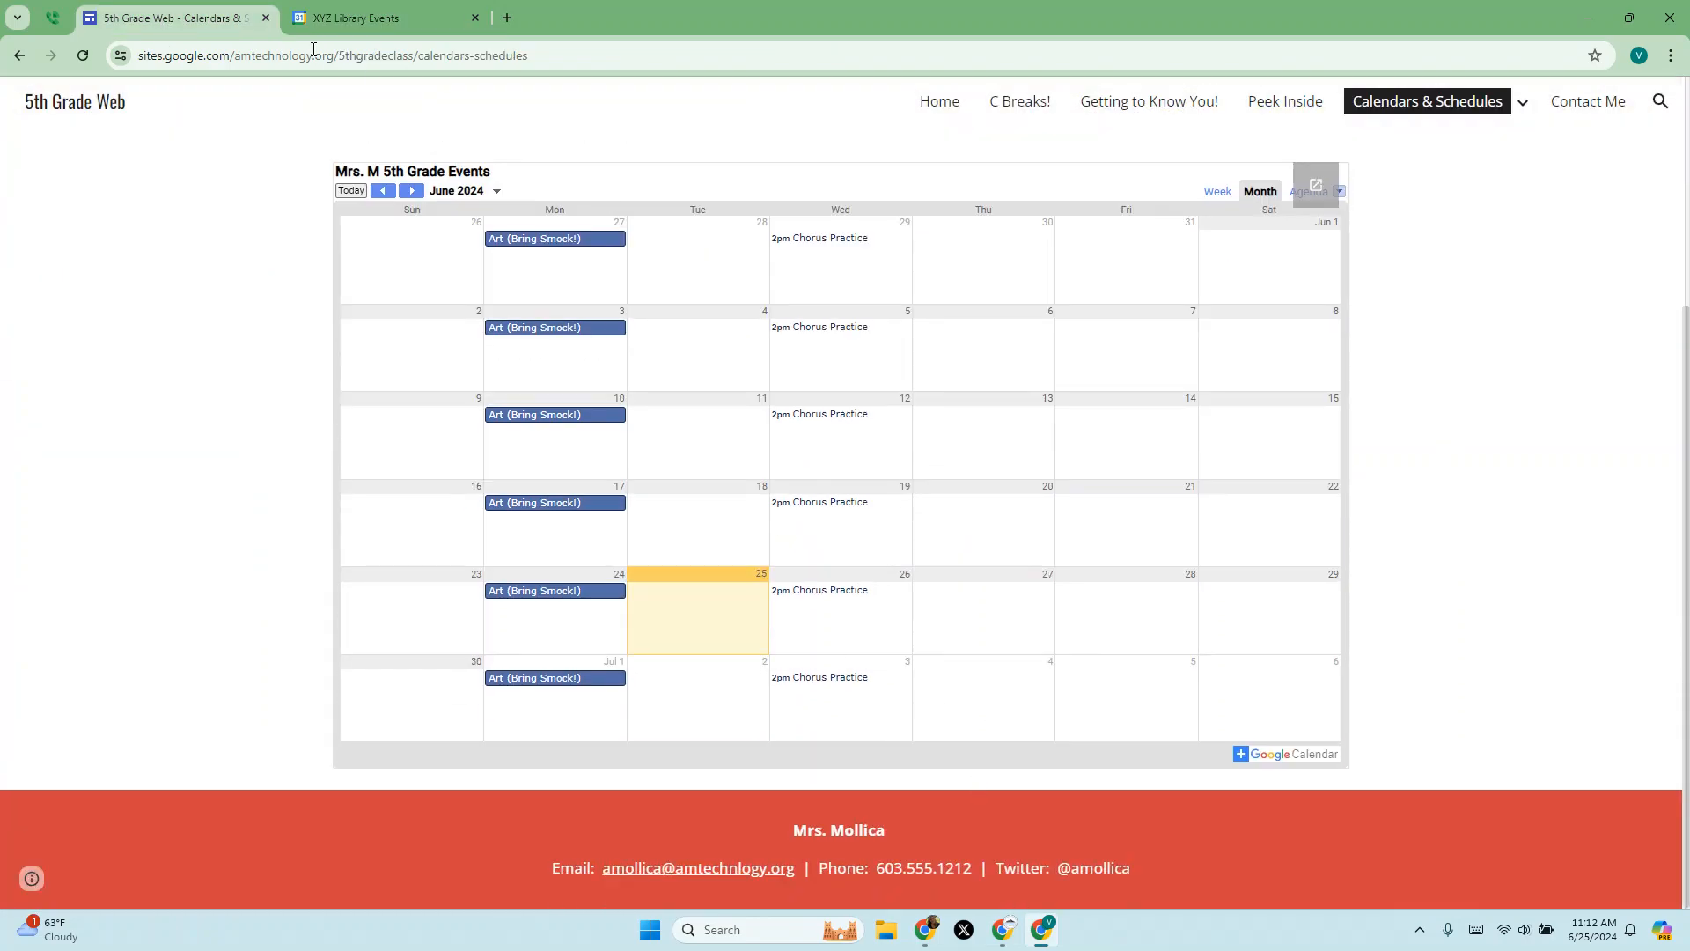
click(336, 10)
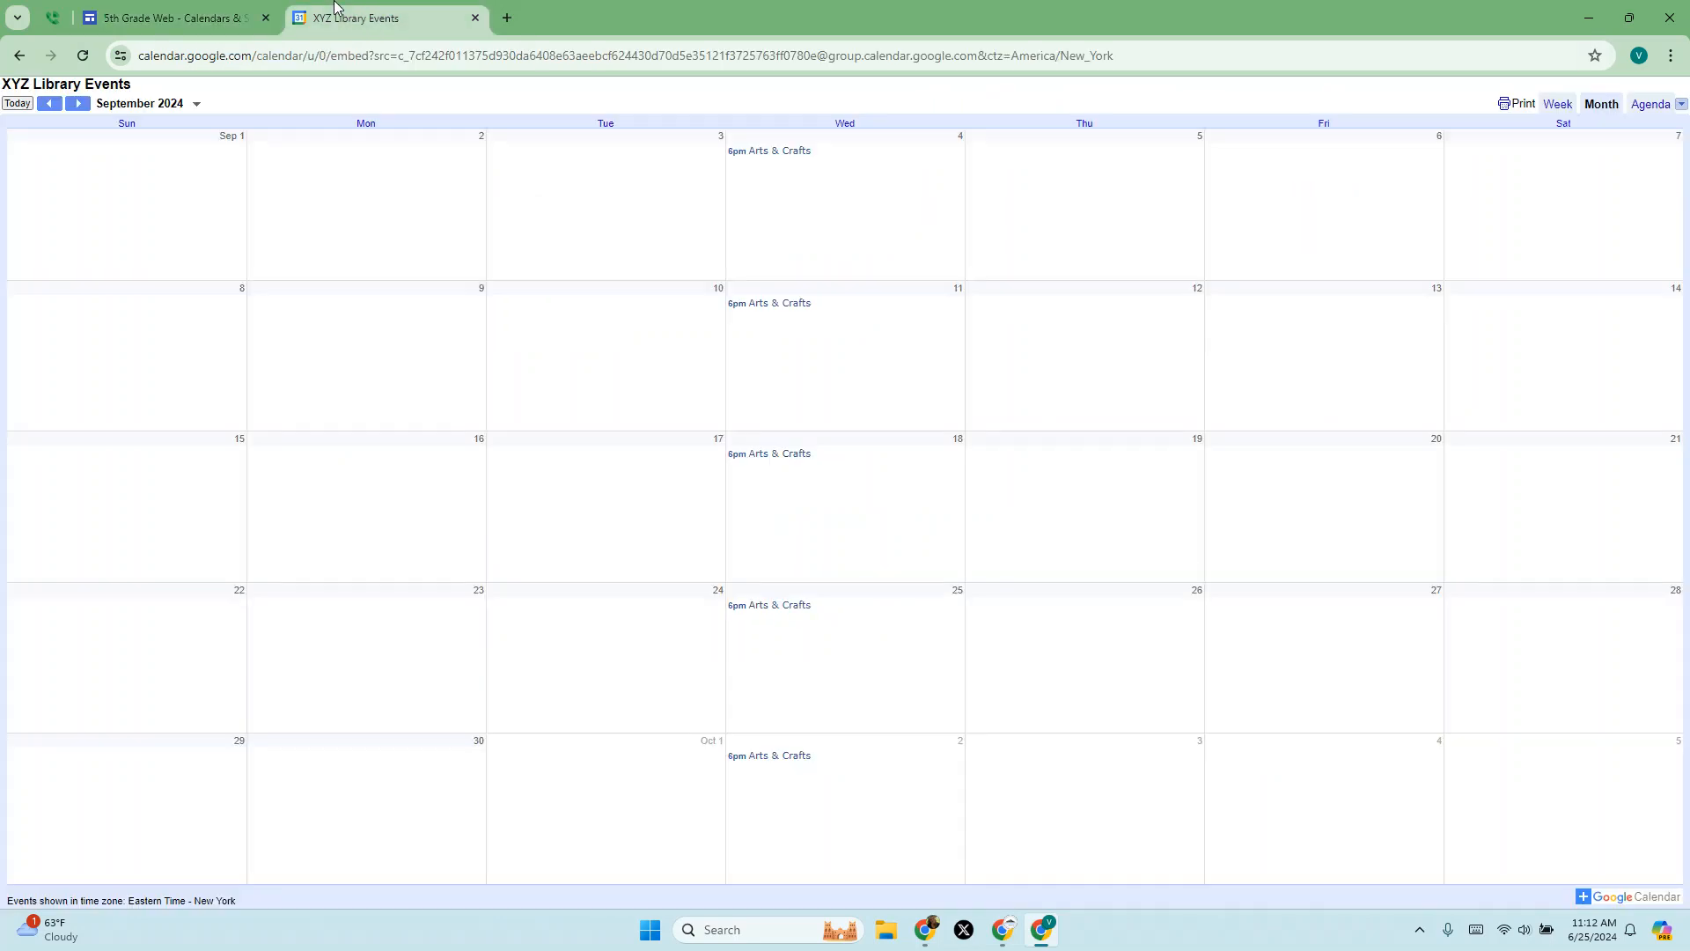
Page the calendar embedded in the 5th Grade Web site ahead to September 2024 to review its recurring events
click(176, 18)
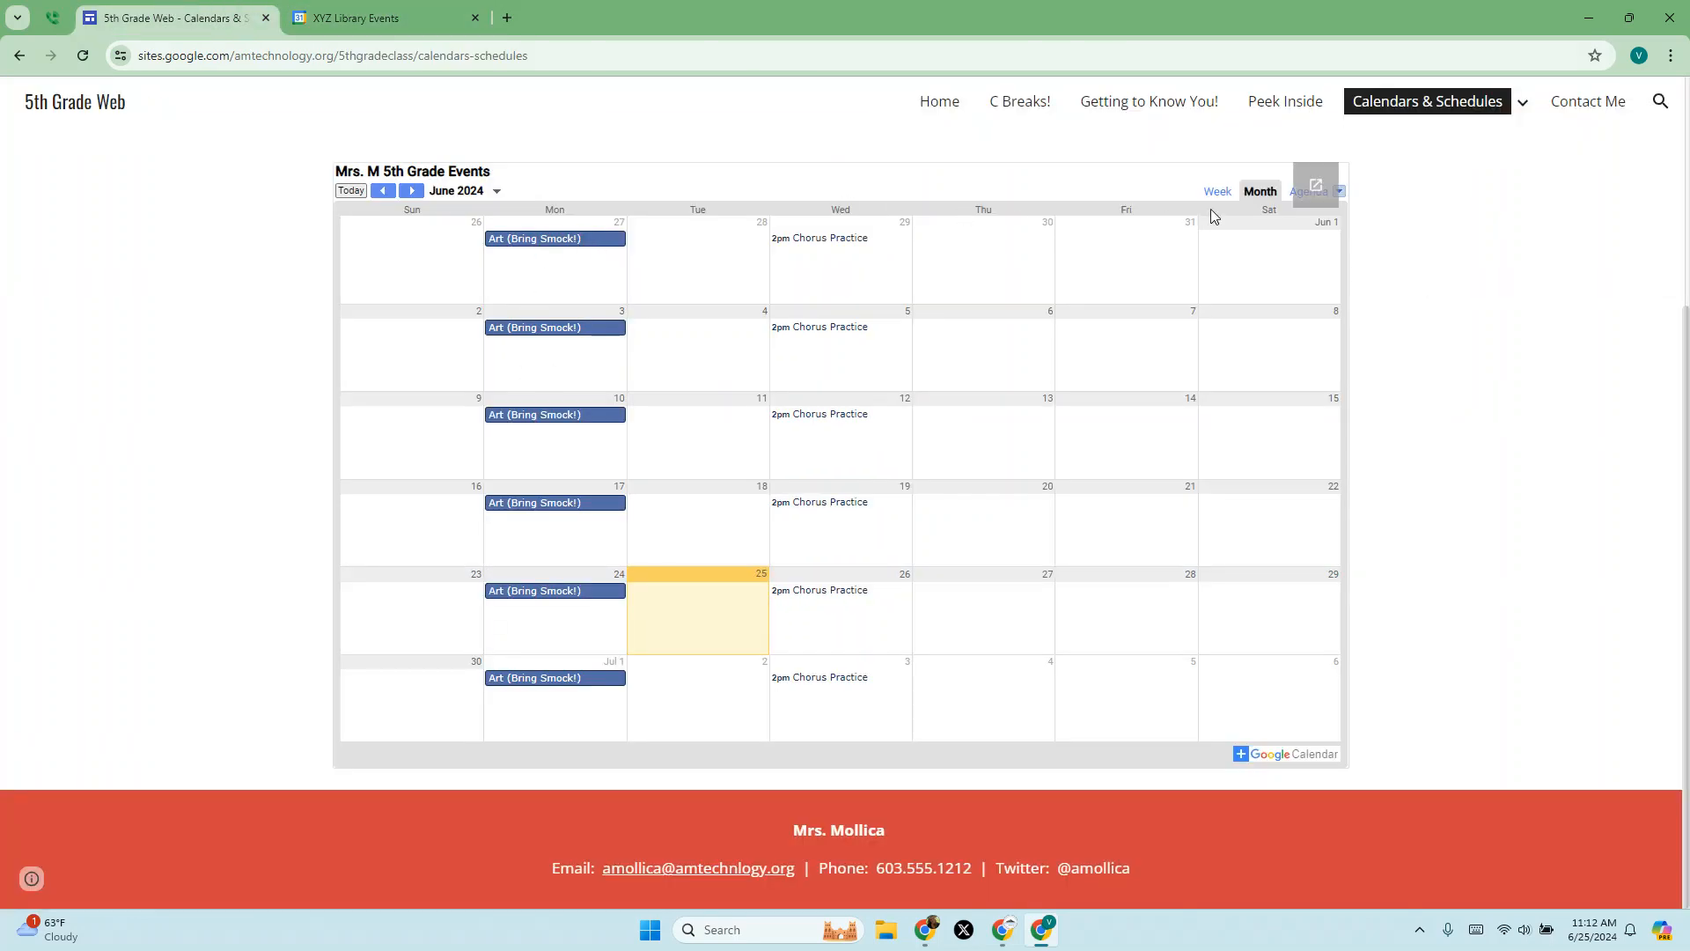
click(411, 191)
click(411, 191)
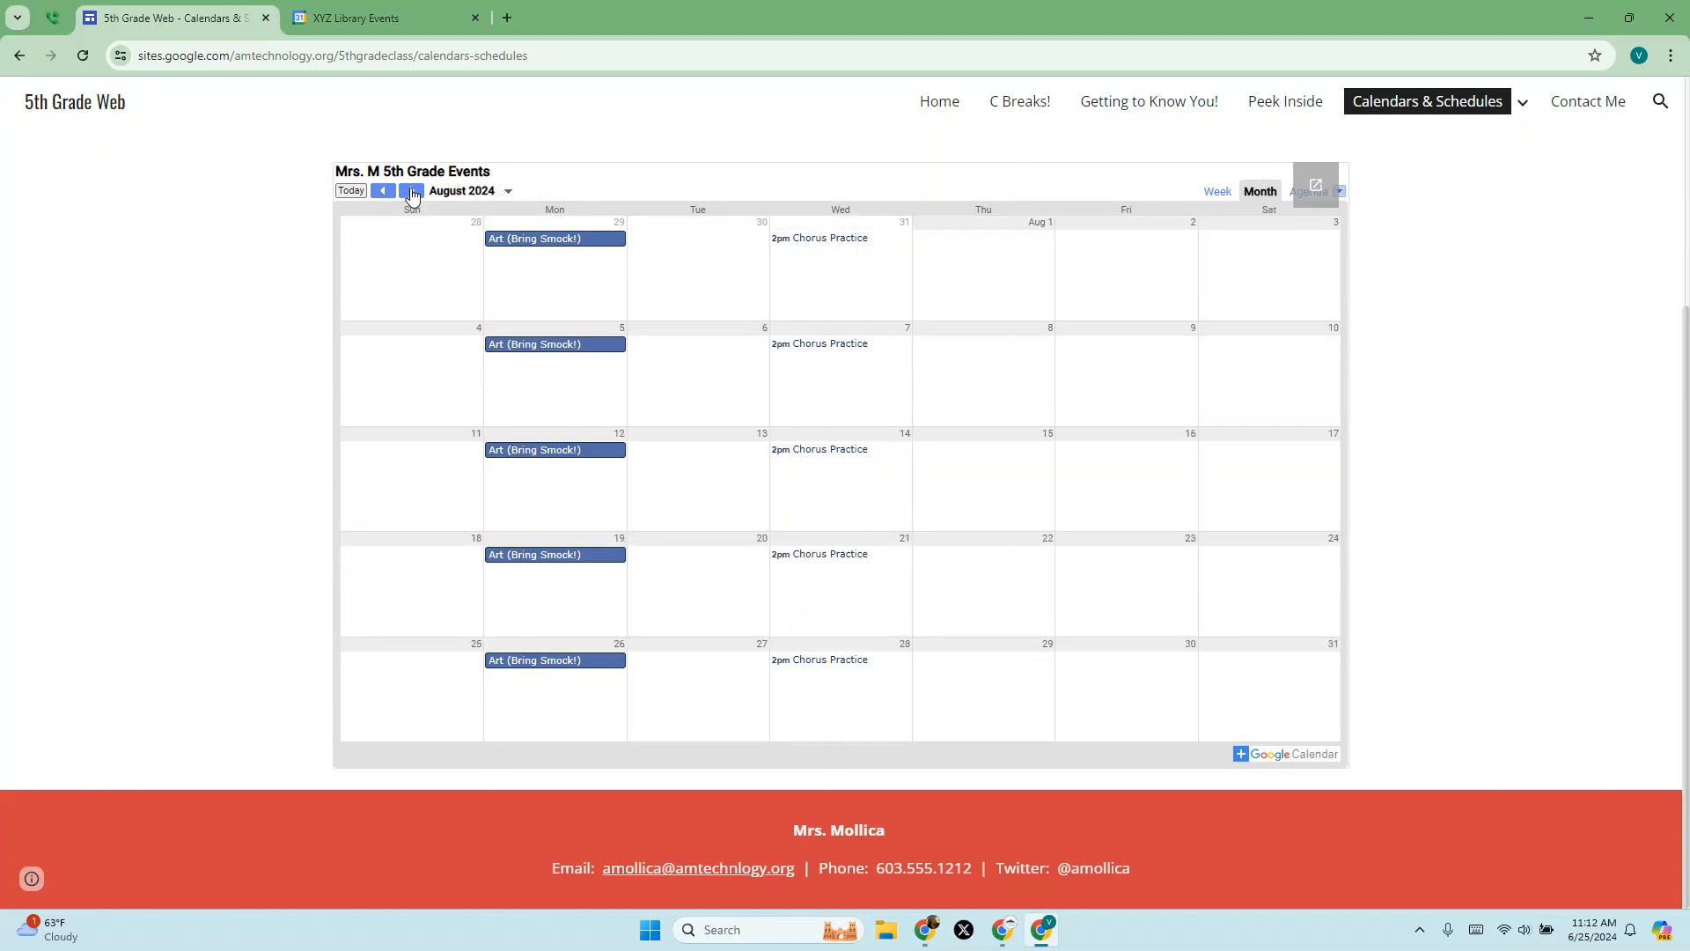
click(411, 191)
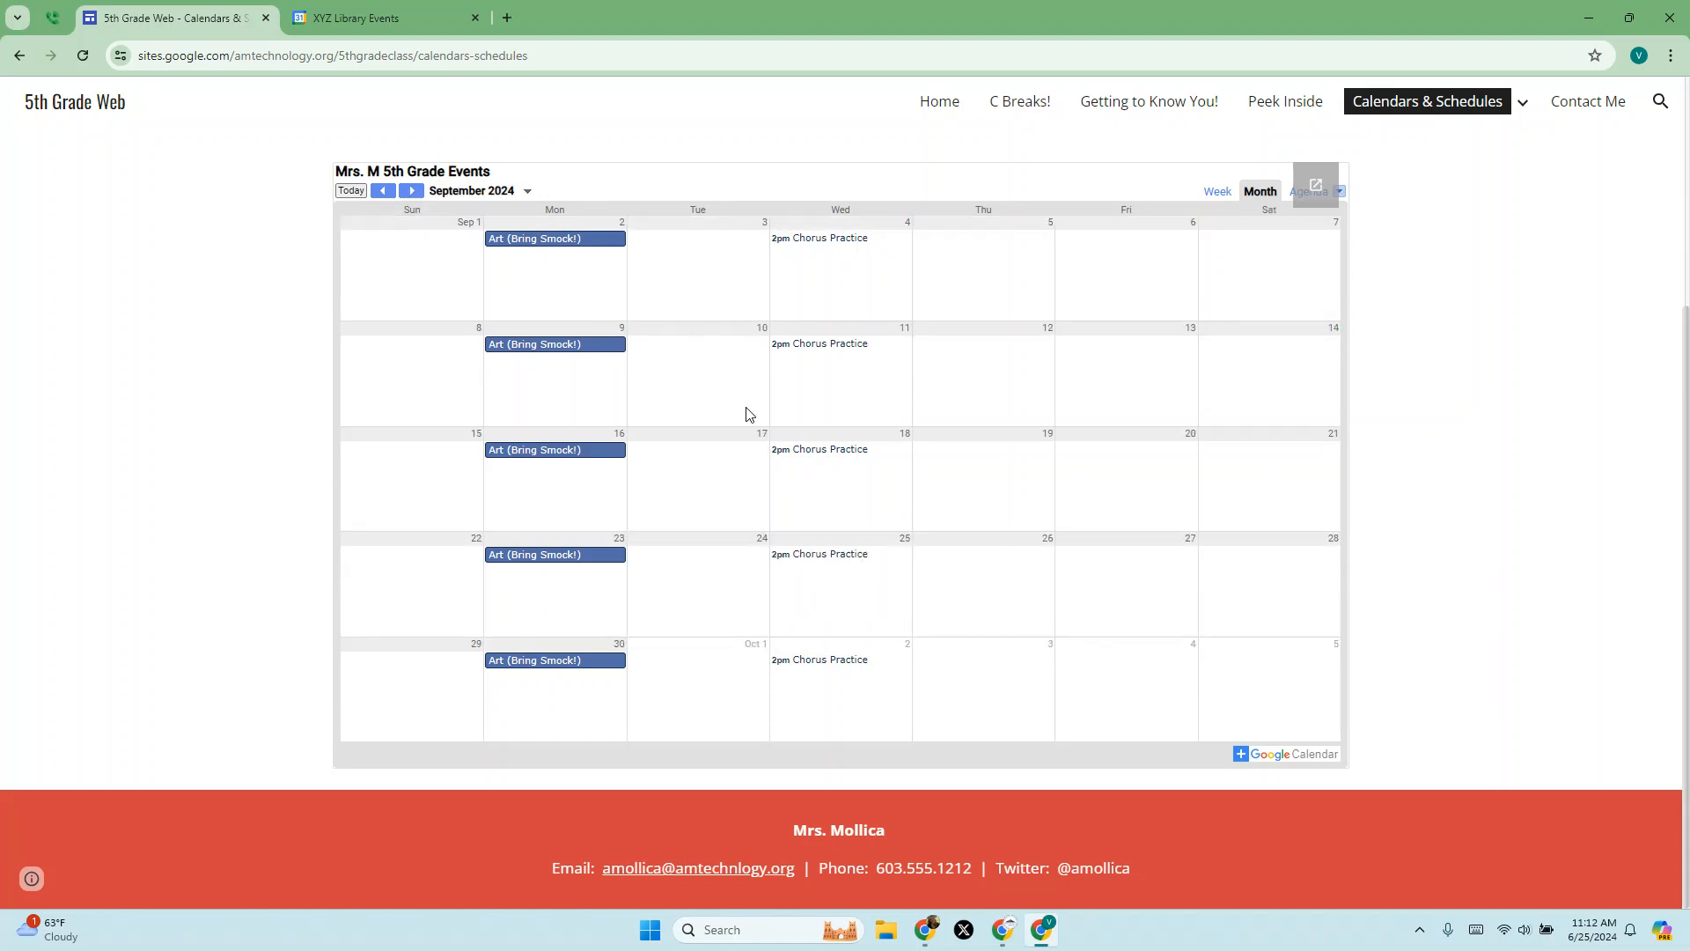
scroll(738, 499, up, 4)
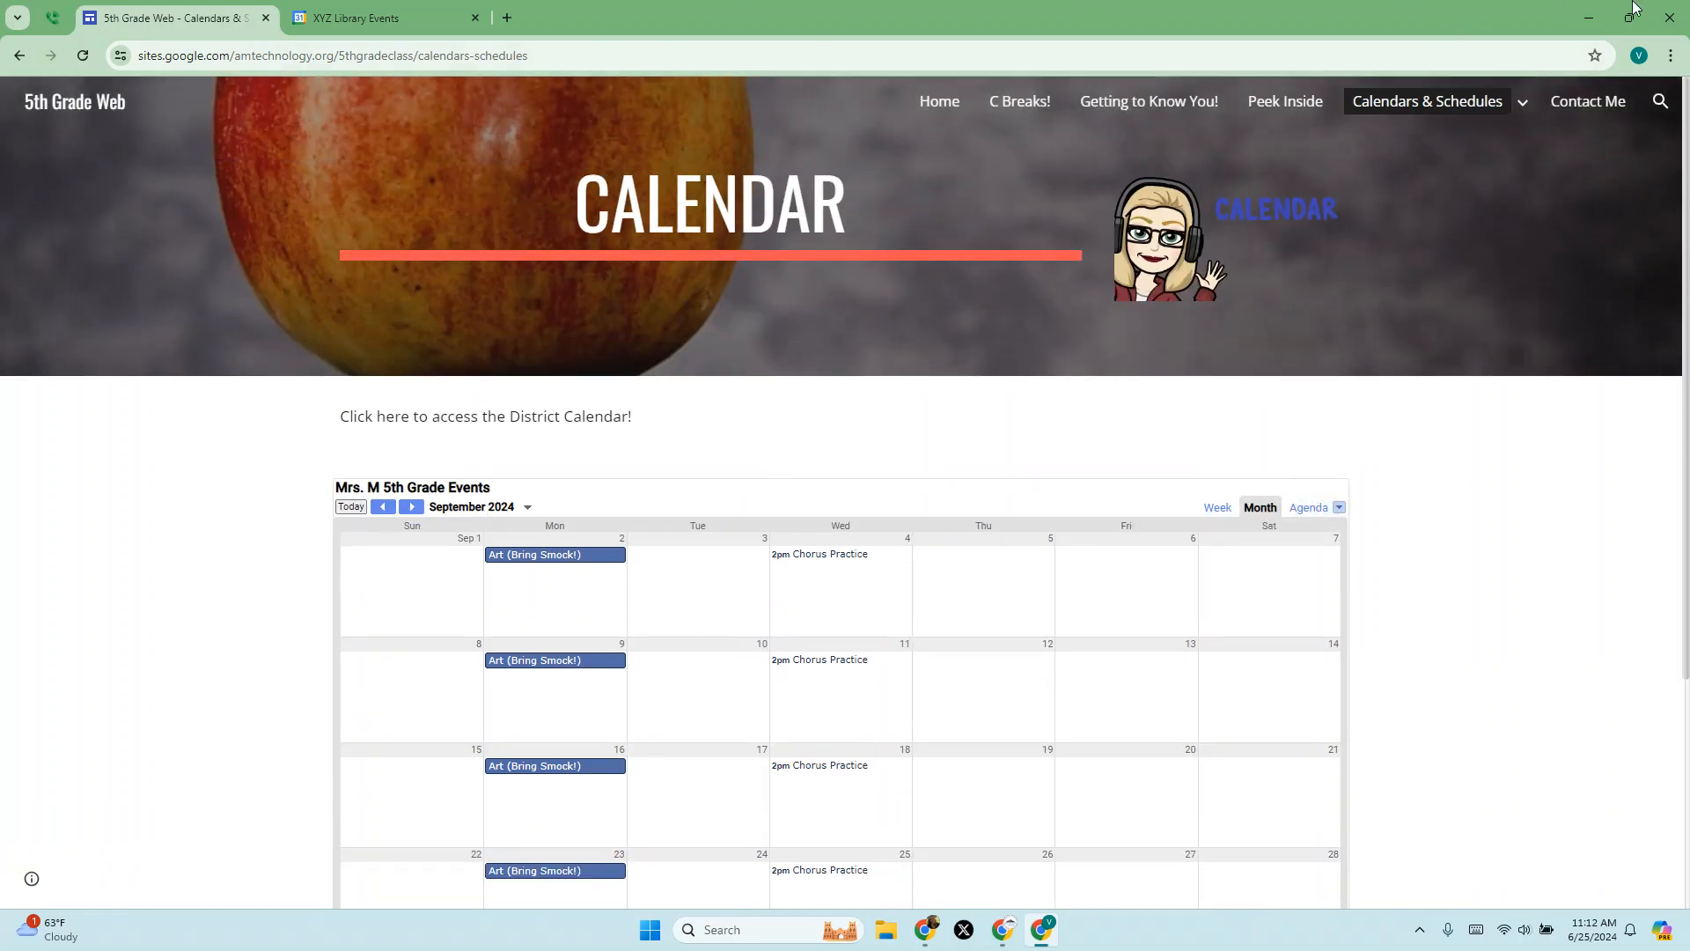
Close the browser window with the public calendar pages and return to the "#4 Create Public Calendars" slide with the recording toolbar collapsed
click(1670, 18)
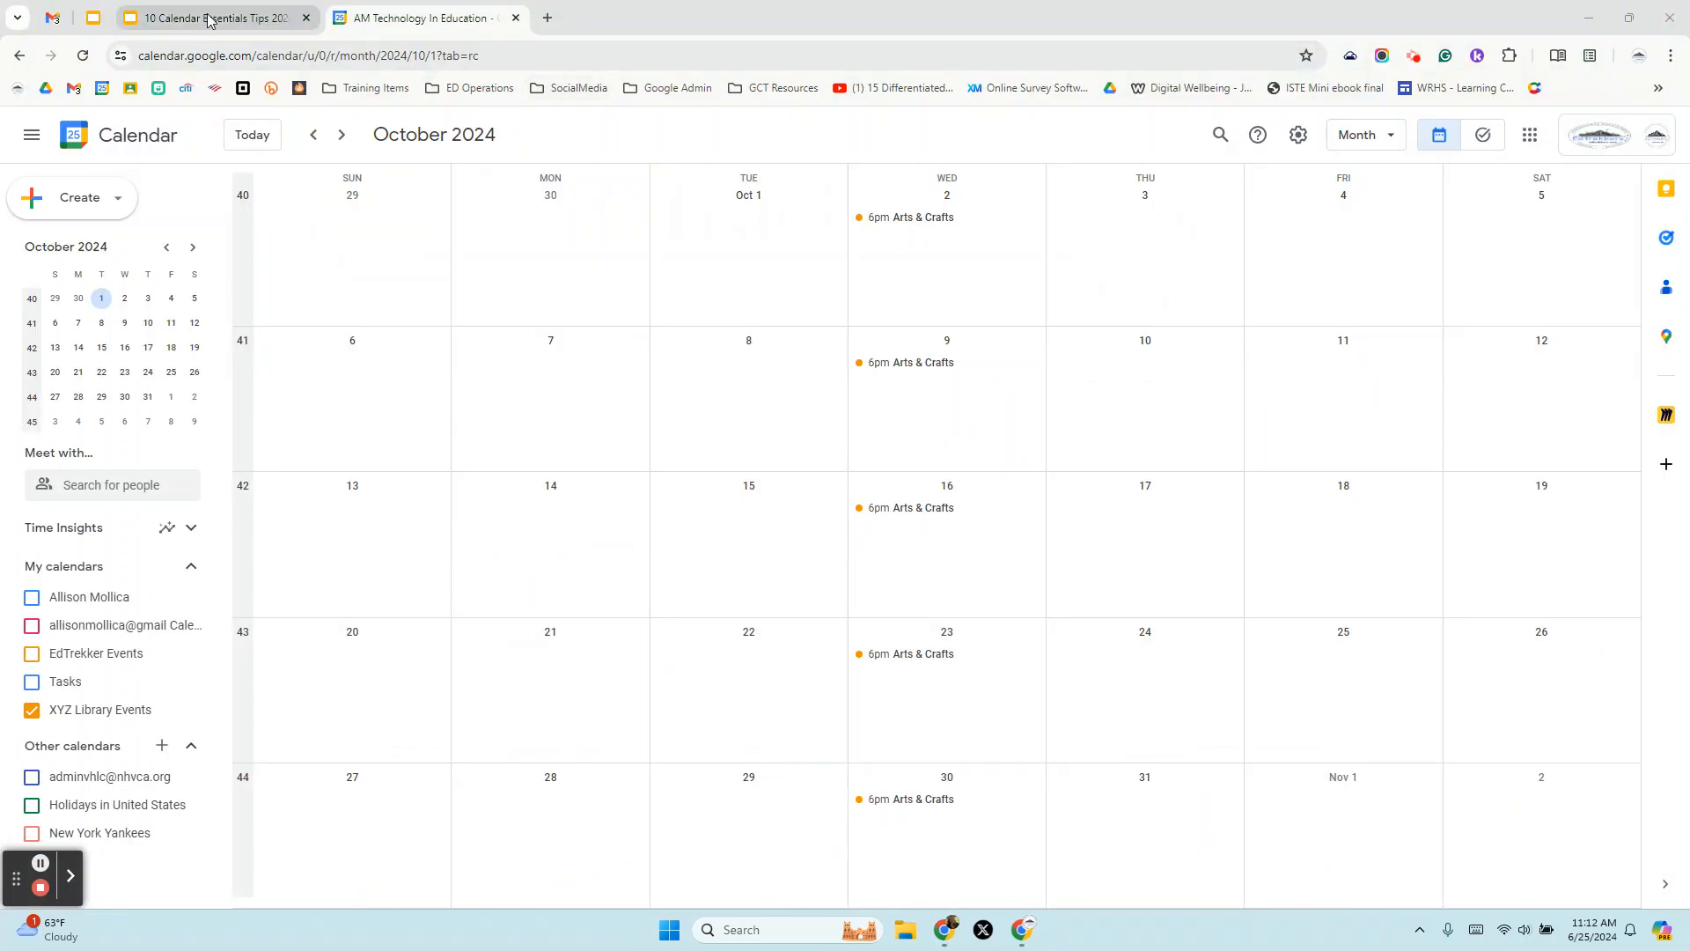
click(209, 20)
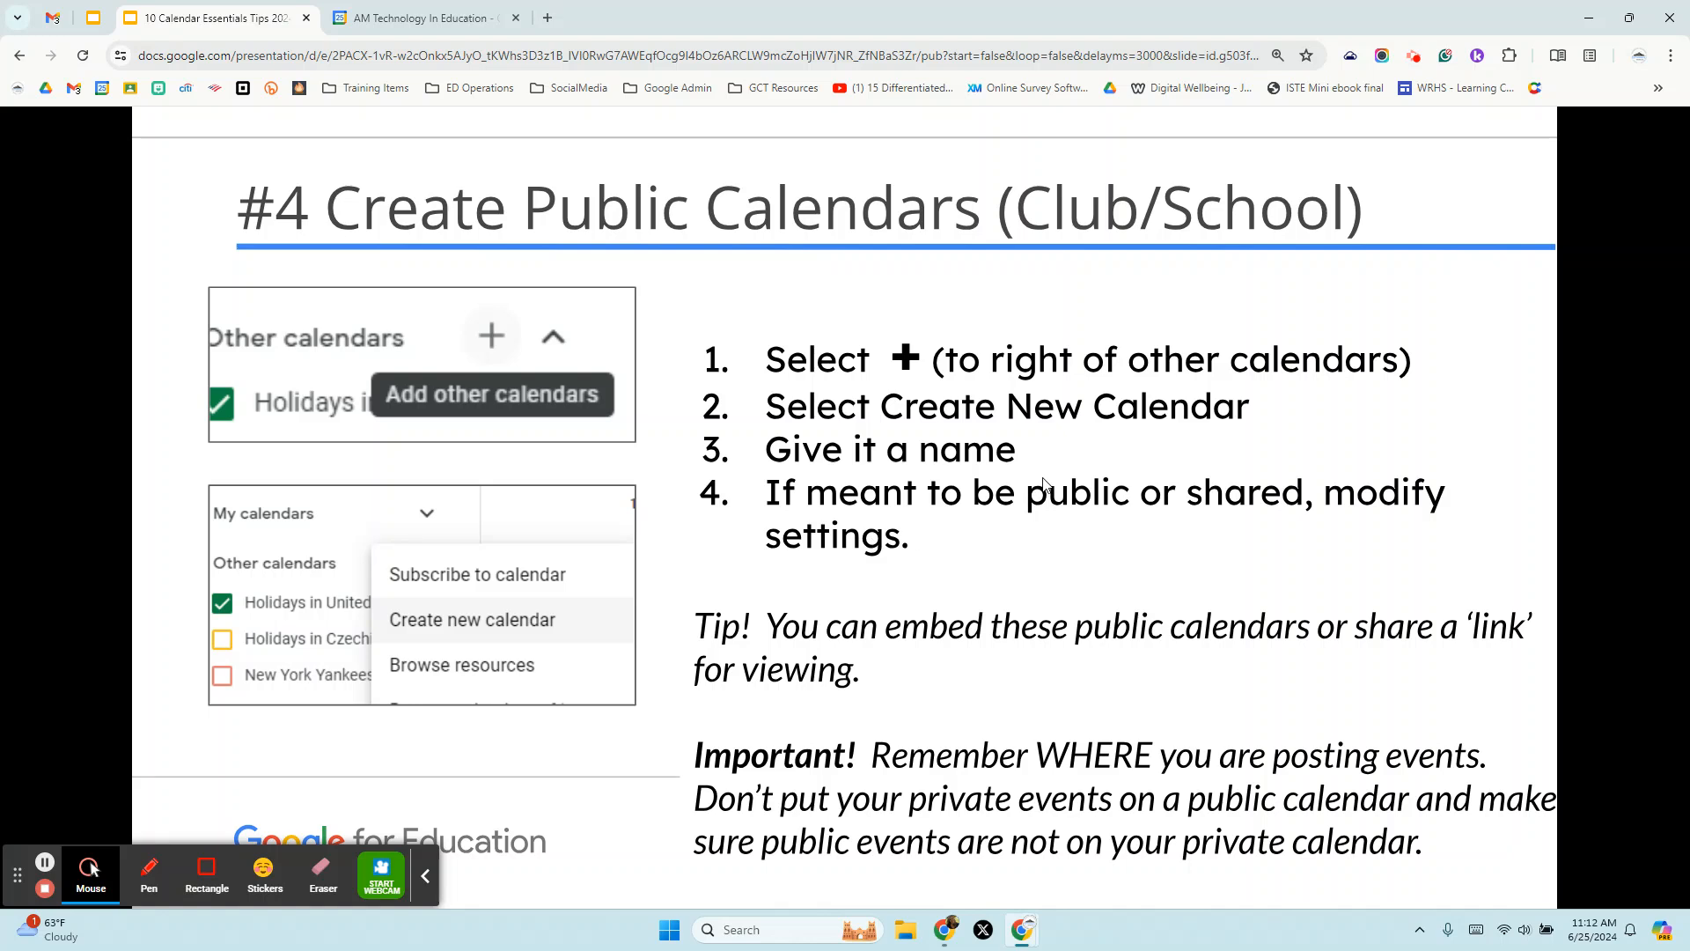
click(425, 876)
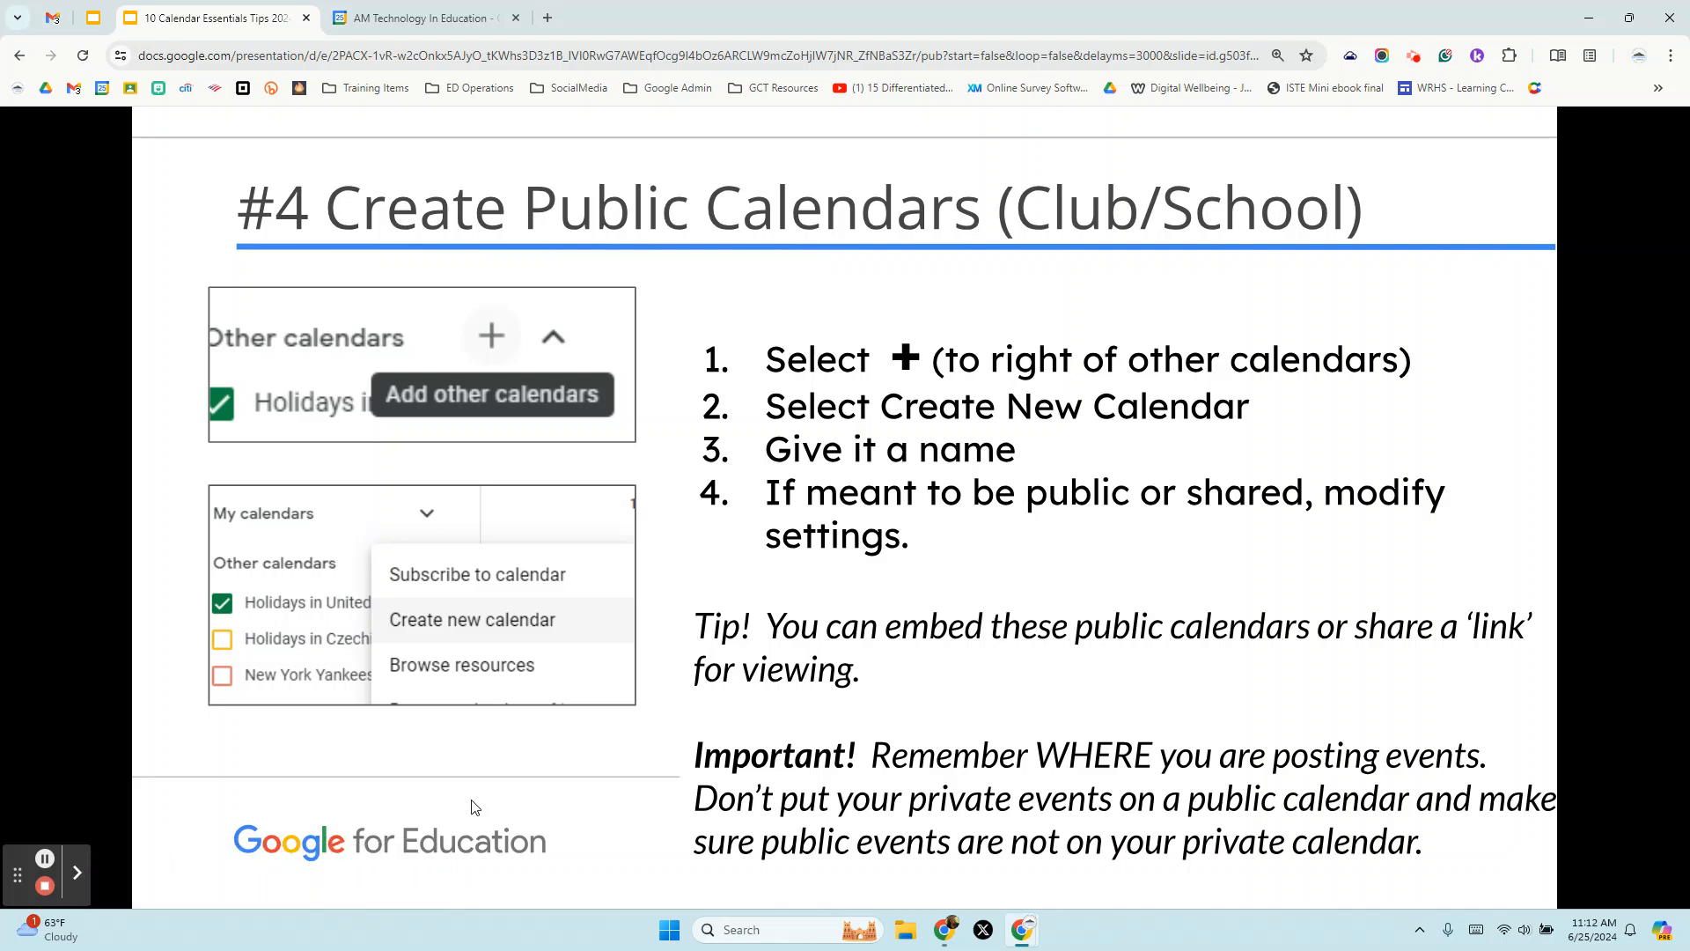